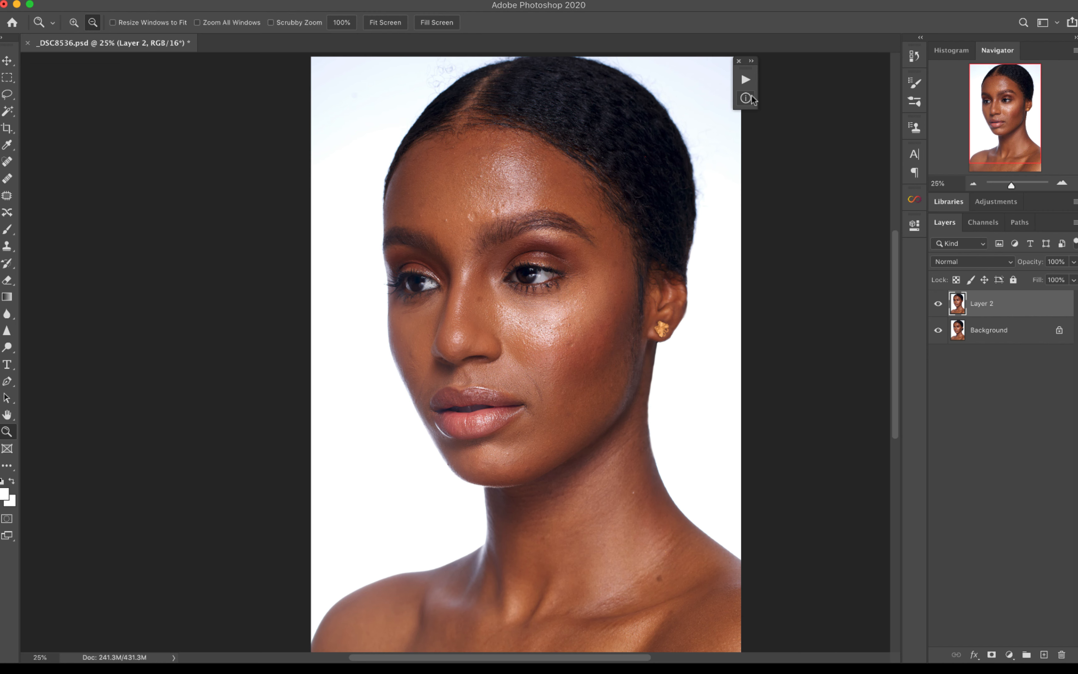
# Run the Basic Frequency Separation action on Layer 2, accepting a Gaussian Blur radius of 14.0 pixels
pyautogui.click(752, 85)
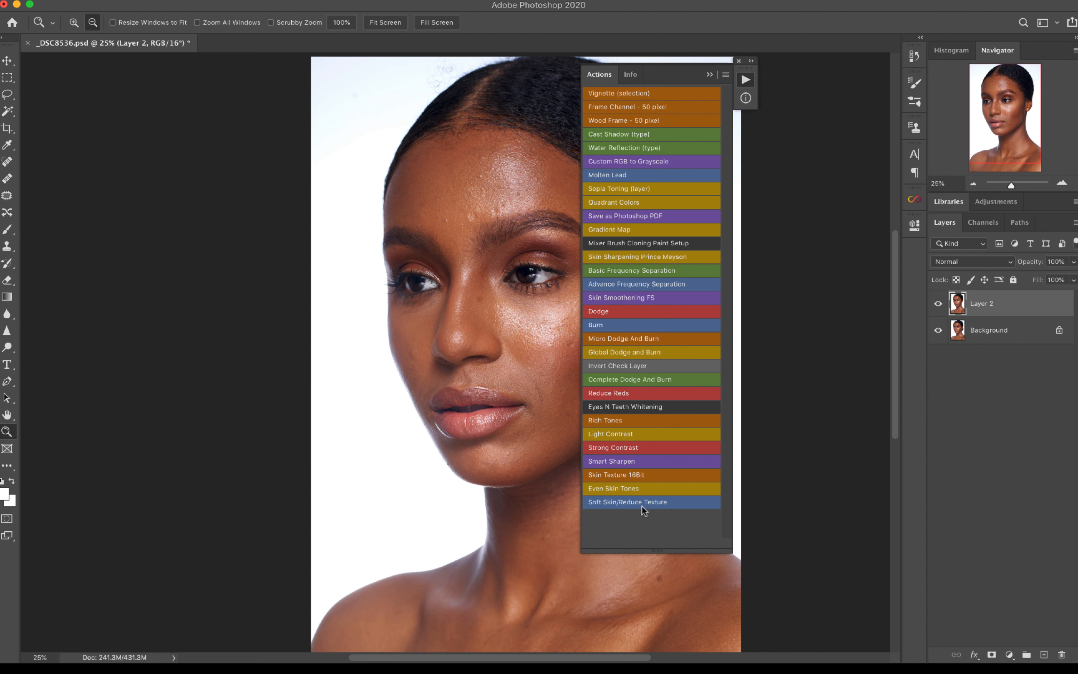
pyautogui.click(628, 269)
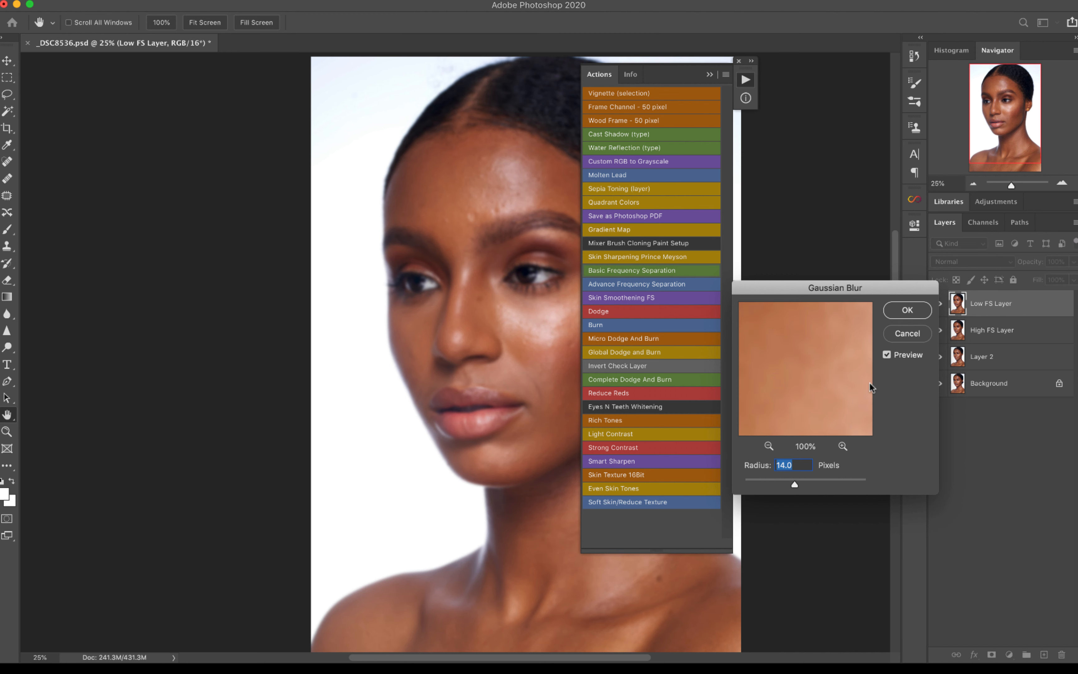
pyautogui.click(905, 309)
pyautogui.click(709, 75)
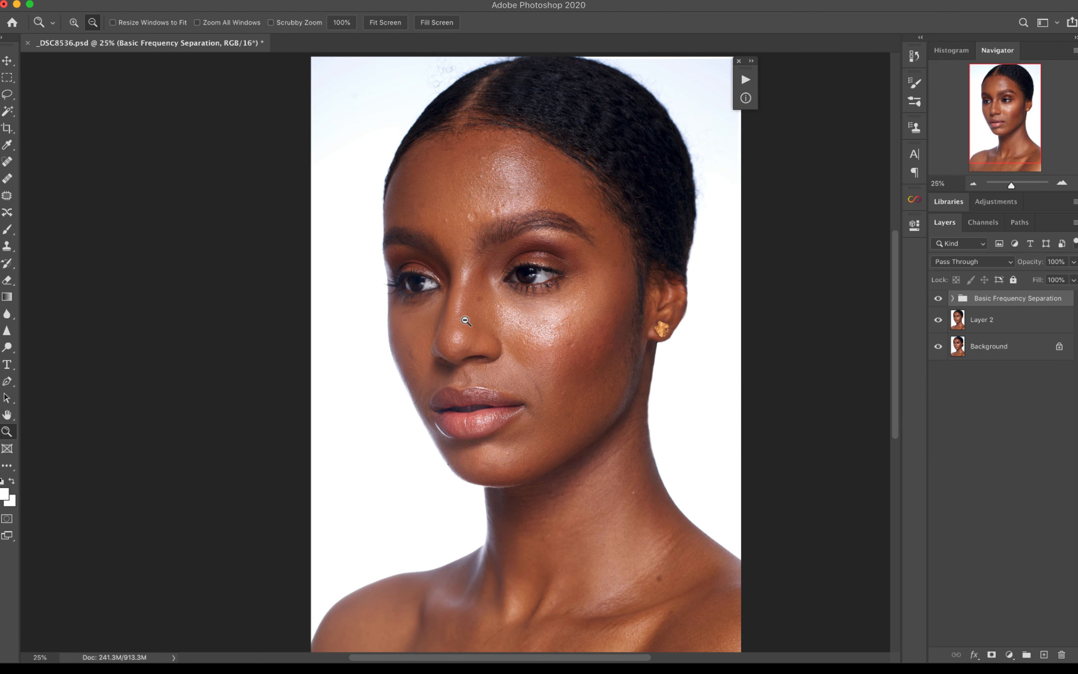
# Set the Clone Stamp to sample Current Layer and select the High FS Layer in the Basic Frequency Separation group
pyautogui.click(7, 228)
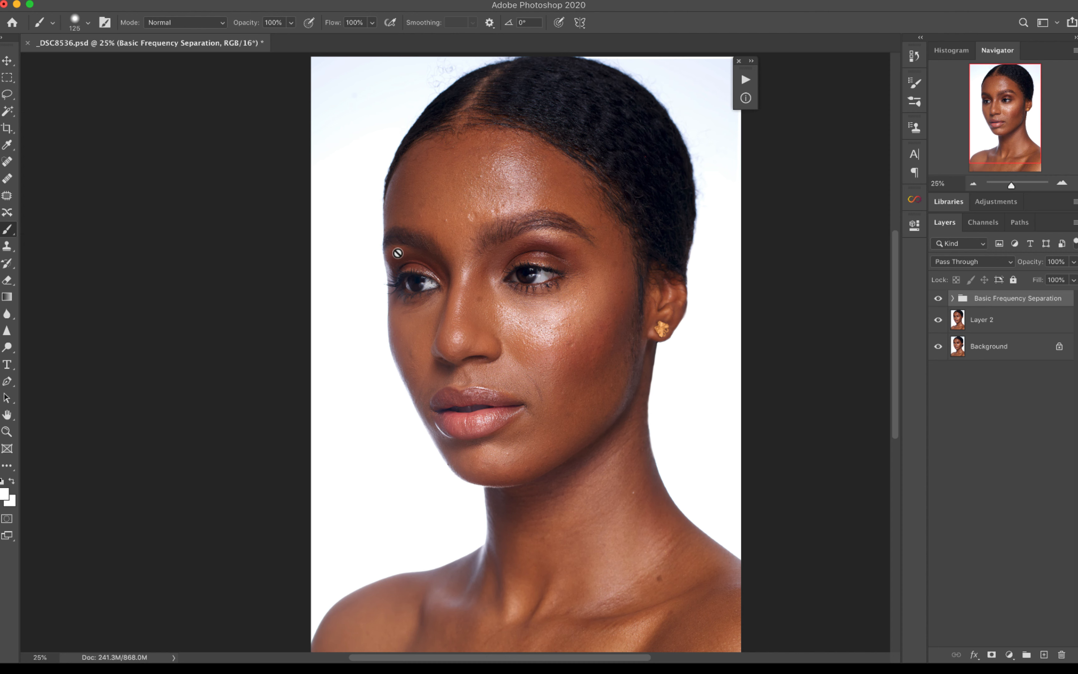
pyautogui.press('s')
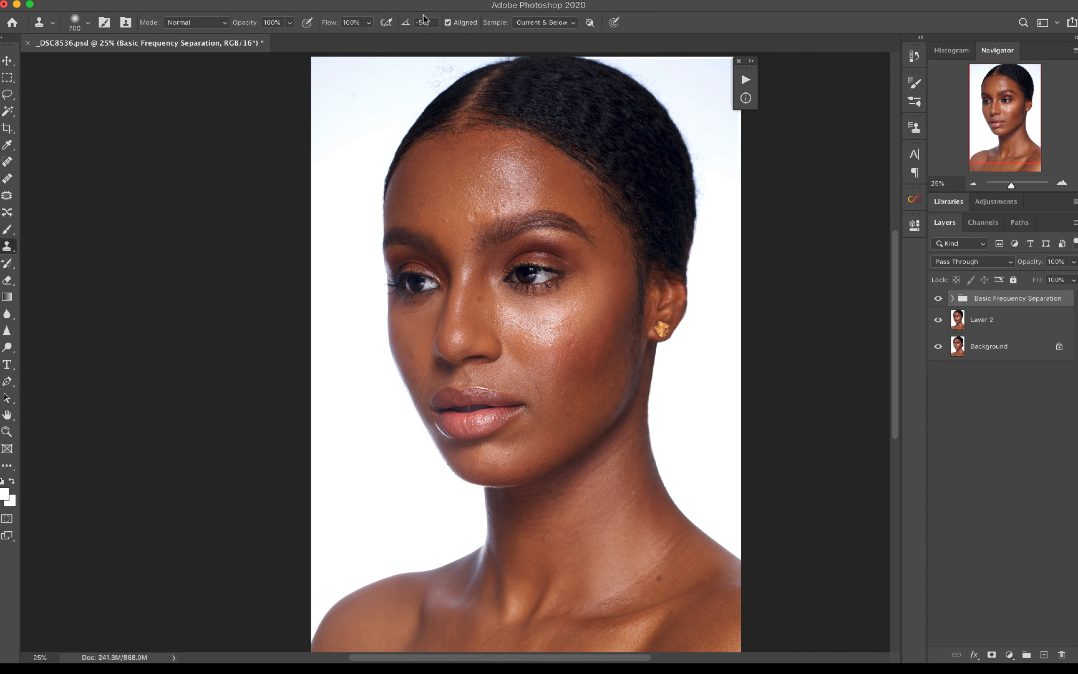
pyautogui.click(546, 27)
pyautogui.click(546, 13)
pyautogui.click(952, 299)
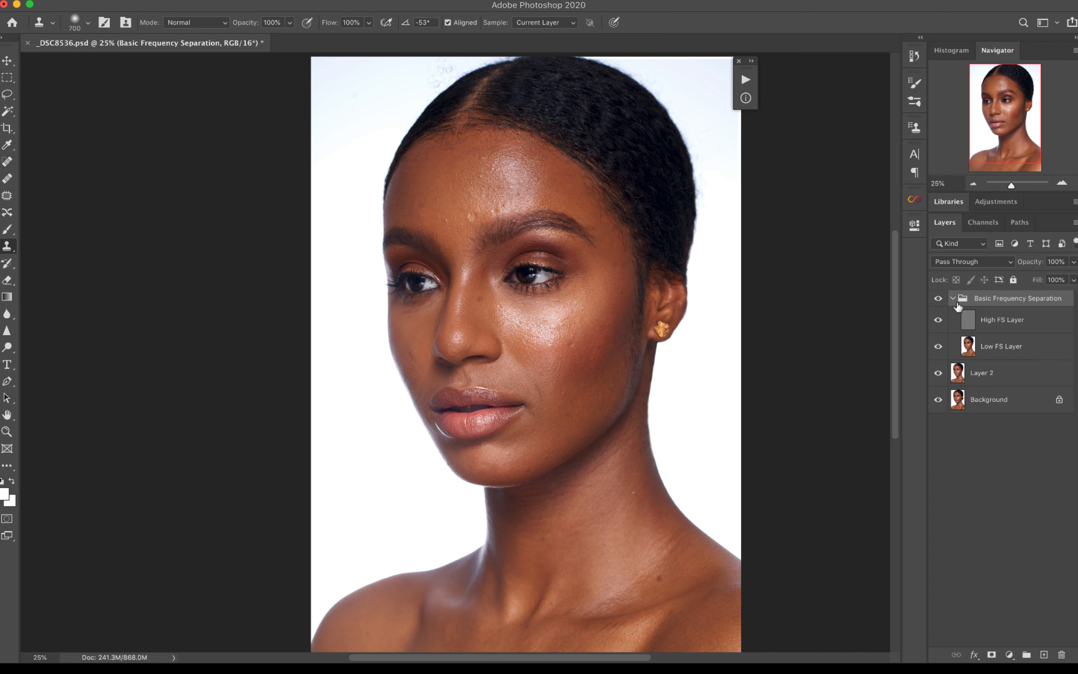
pyautogui.click(983, 321)
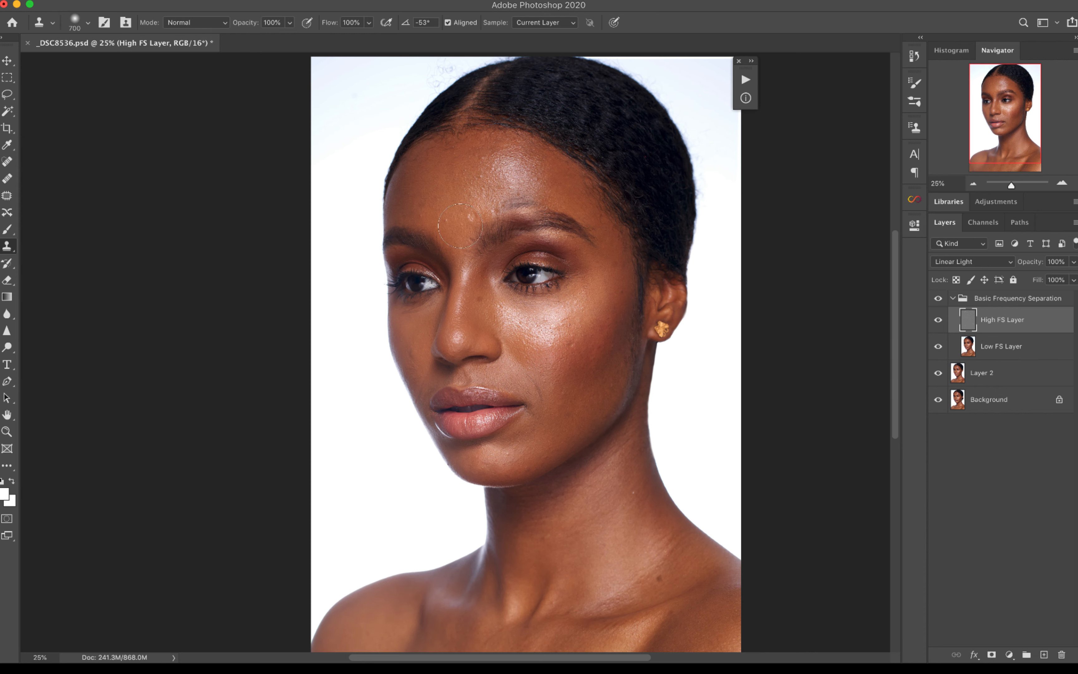
# Reduce the Clone Stamp brush to 80 px and clone out the blemishes on the forehead above and between the eyebrows
pyautogui.keyDown('super'); pyautogui.click(476, 237); pyautogui.keyUp('super')
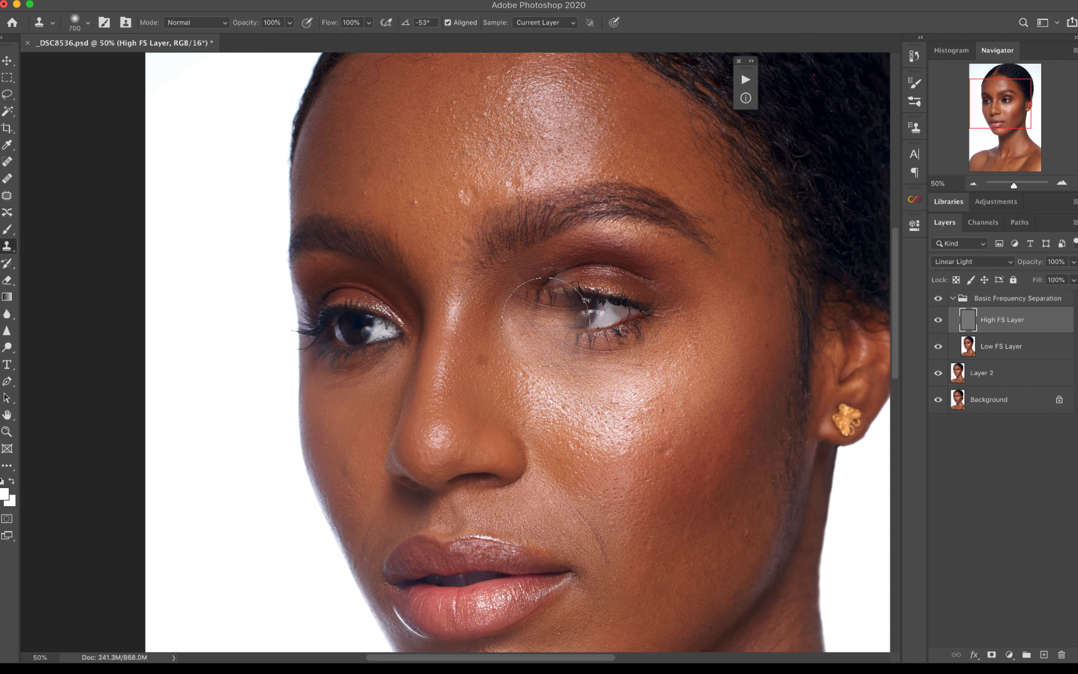
pyautogui.press('[')
pyautogui.press('[')
pyautogui.press('[')
pyautogui.press('[')
pyautogui.press('[')
pyautogui.press('[')
pyautogui.press('[')
pyautogui.press('[')
pyautogui.press('[')
pyautogui.press('[')
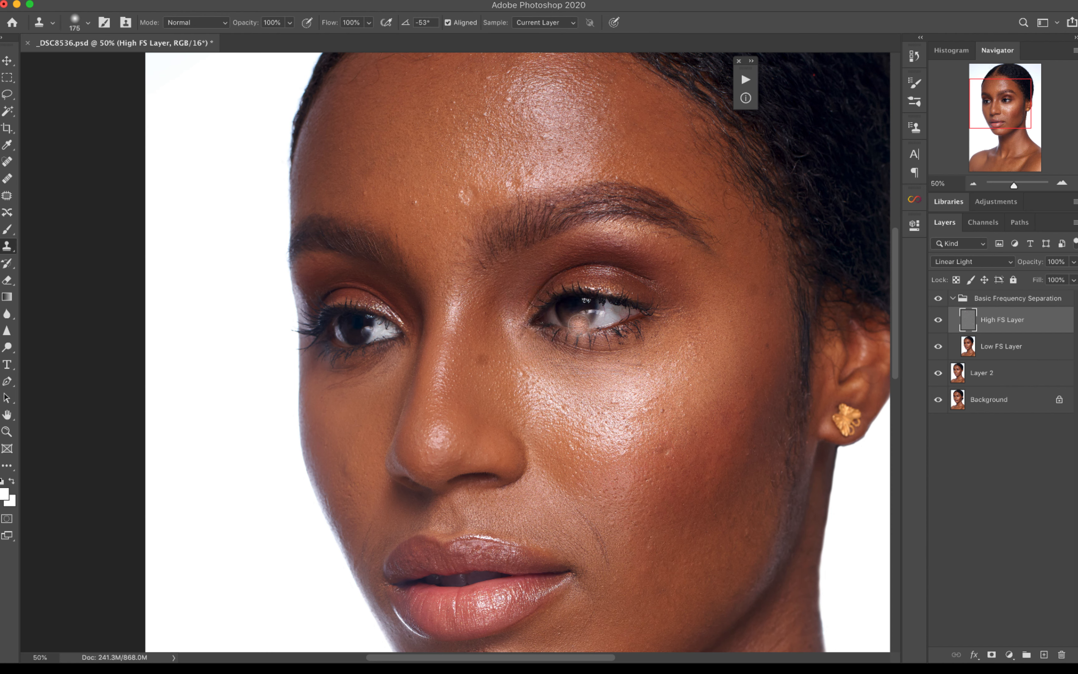
pyautogui.press('[')
pyautogui.press('[')
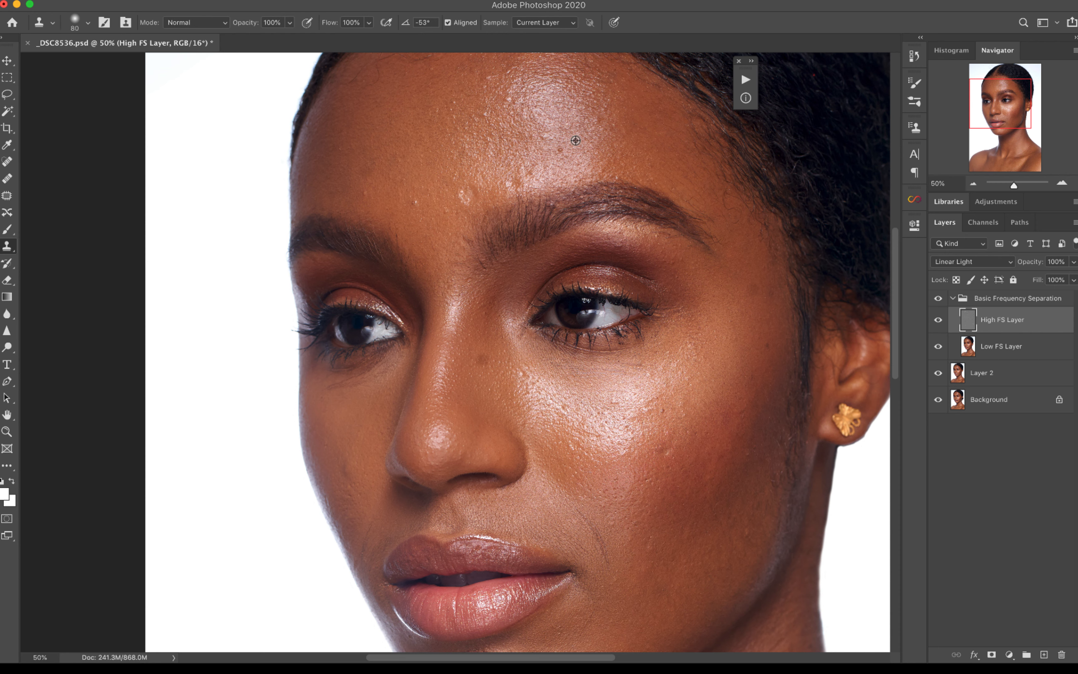
pyautogui.click(560, 150)
pyautogui.click(463, 194)
# Clone clean texture over the marks near the hairline, mid-forehead and outer end of the near eyebrow with a 50 px brush
pyautogui.scroll(3, 381, 205)
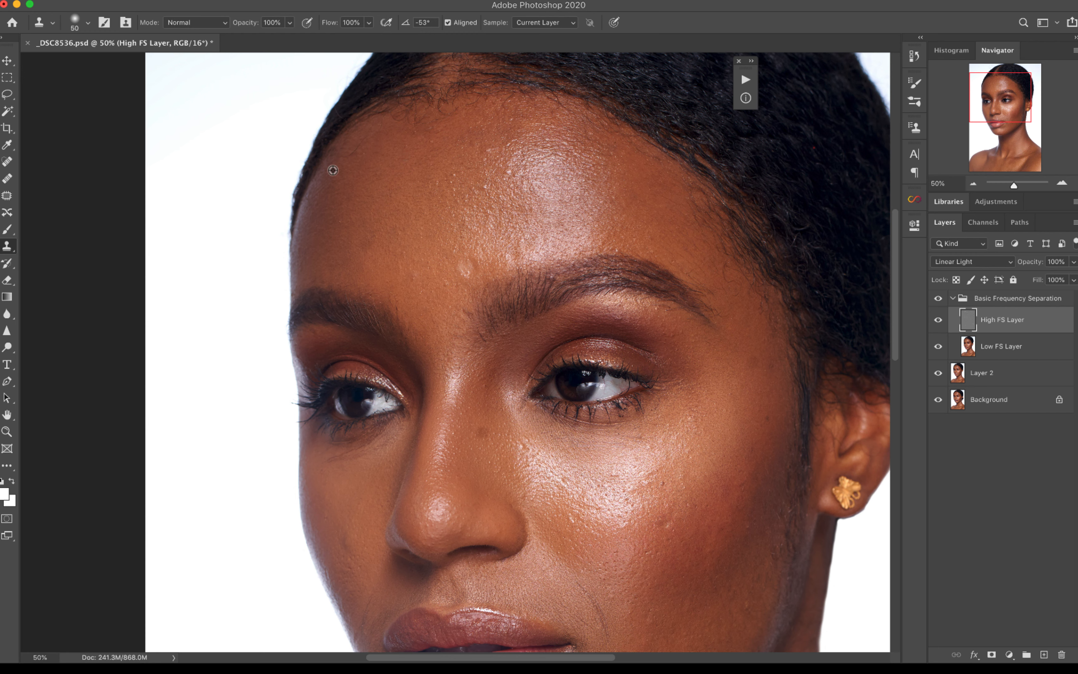
pyautogui.moveTo(354, 147)
pyautogui.mouseDown()
pyautogui.moveTo(346, 164)
pyautogui.moveTo(350, 153)
pyautogui.mouseUp()
pyautogui.keyDown('alt'); pyautogui.click(735, 302); pyautogui.keyUp('alt')
pyautogui.moveTo(738, 285); pyautogui.dragTo(722, 289)
pyautogui.moveTo(486, 213); pyautogui.dragTo(481, 217)
# Clone out the spots on the near cheek and temple and soften the smile line beside the mouth
pyautogui.scroll(1, 493, 200)
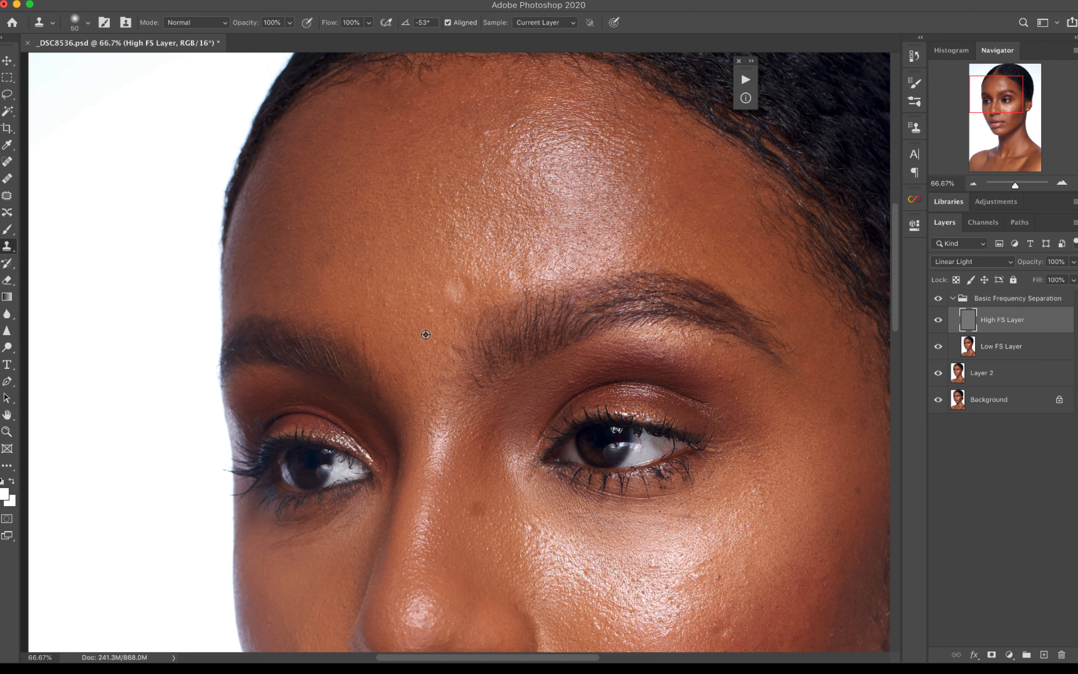
pyautogui.scroll(-10, 421, 344)
pyautogui.hscroll(3, 421, 344)
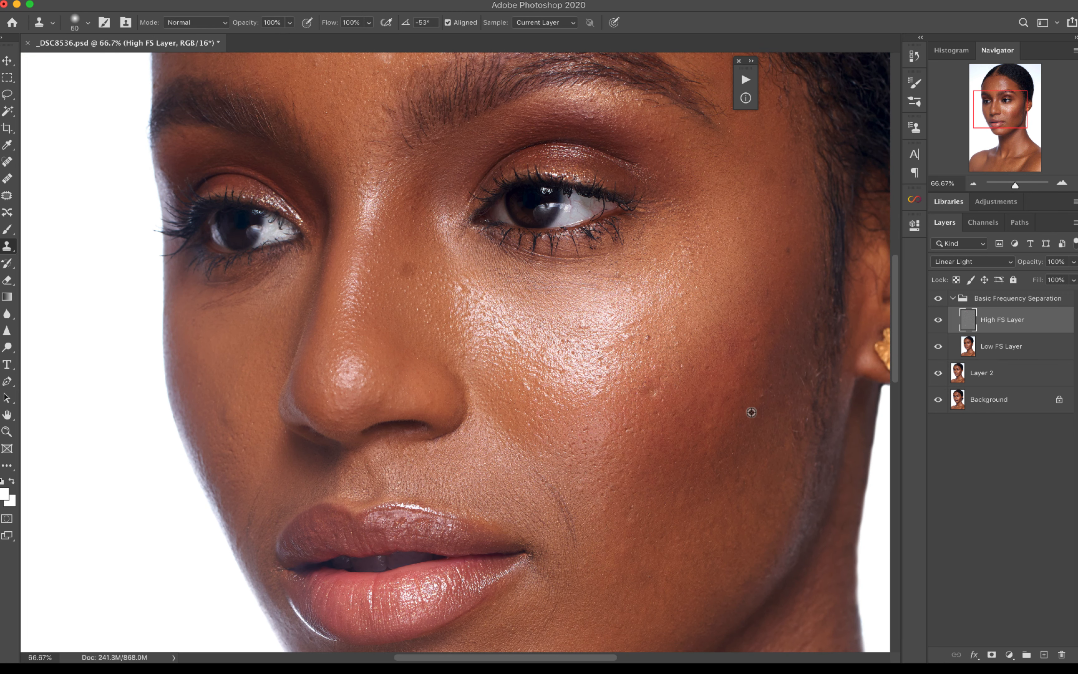
pyautogui.click(787, 251)
pyautogui.moveTo(574, 532); pyautogui.dragTo(569, 553)
pyautogui.moveTo(555, 499); pyautogui.dragTo(540, 509)
pyautogui.click(628, 430)
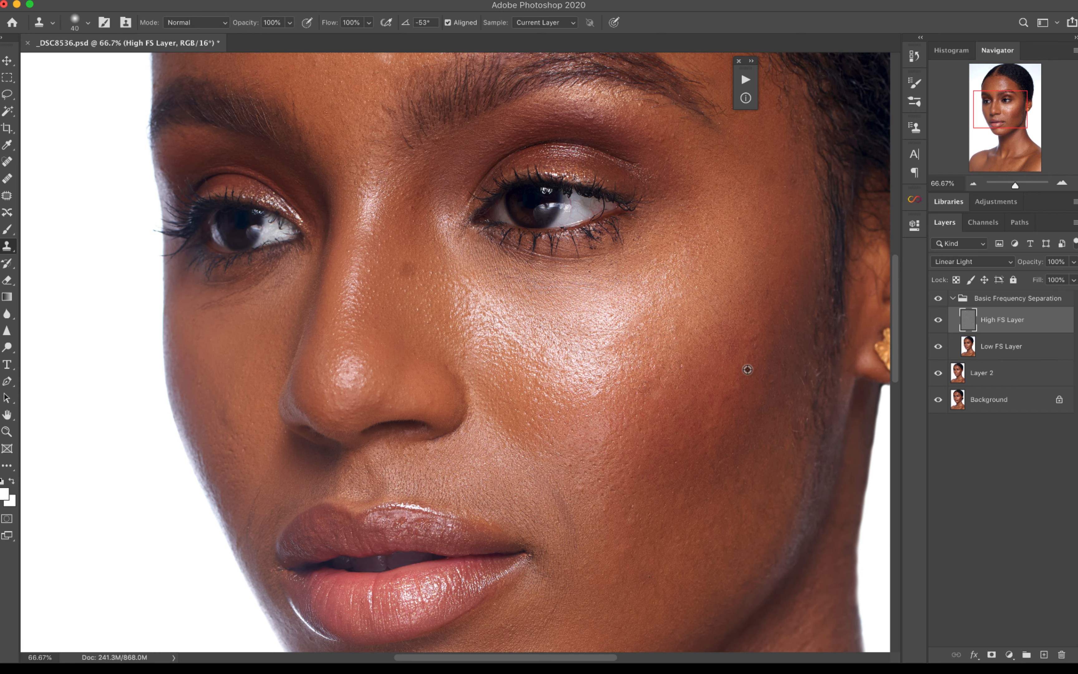
# Clone out the small blemishes on the chin, beside the mouth corner and on the lower cheek with a 40 px brush
pyautogui.scroll(-10, 747, 369)
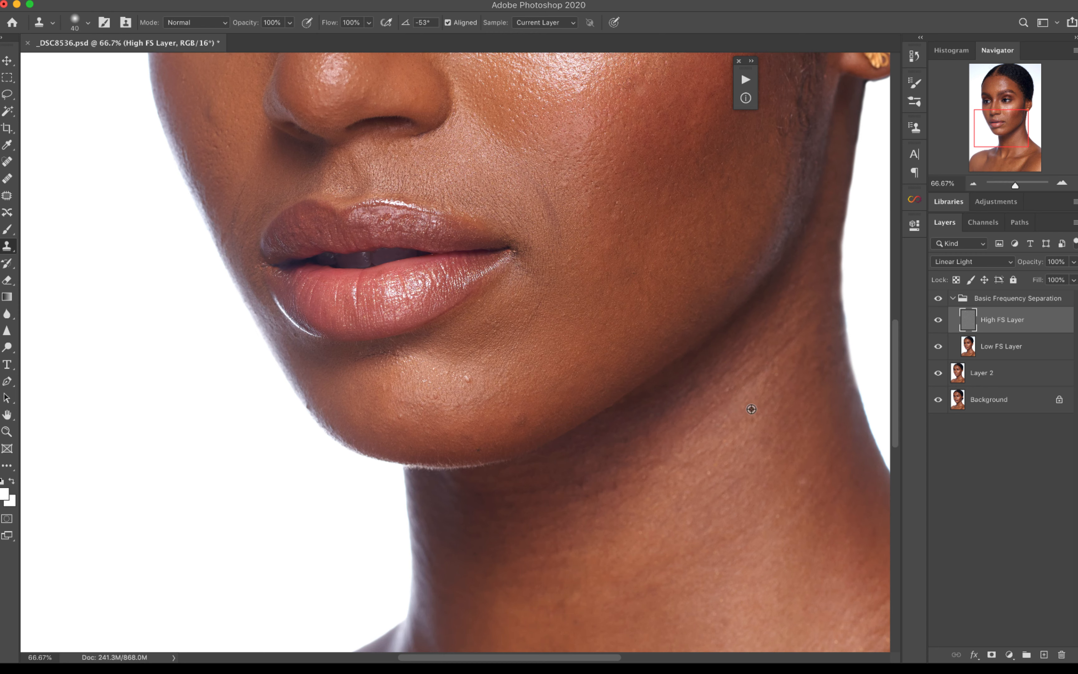
pyautogui.click(469, 375)
pyautogui.click(460, 413)
pyautogui.click(553, 286)
pyautogui.click(604, 215)
pyautogui.click(675, 244)
# Clone clean texture over the remaining marks on the far cheek and the near cheek
pyautogui.moveTo(236, 150); pyautogui.dragTo(281, 261)
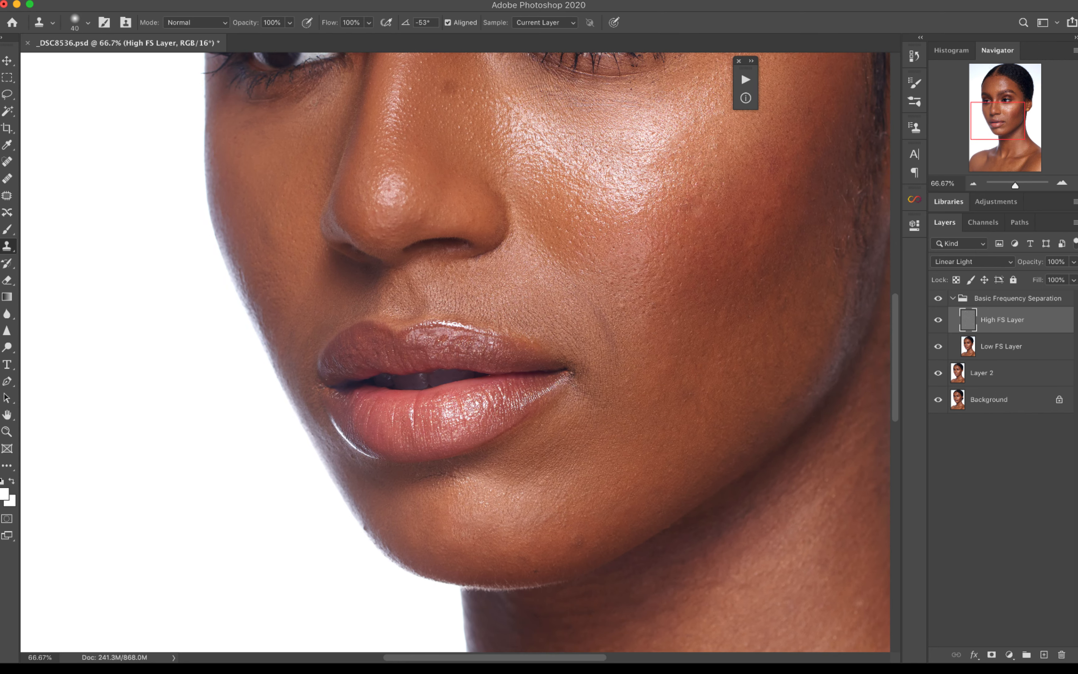
pyautogui.click(304, 129)
pyautogui.moveTo(679, 322); pyautogui.dragTo(658, 393)
pyautogui.click(658, 393)
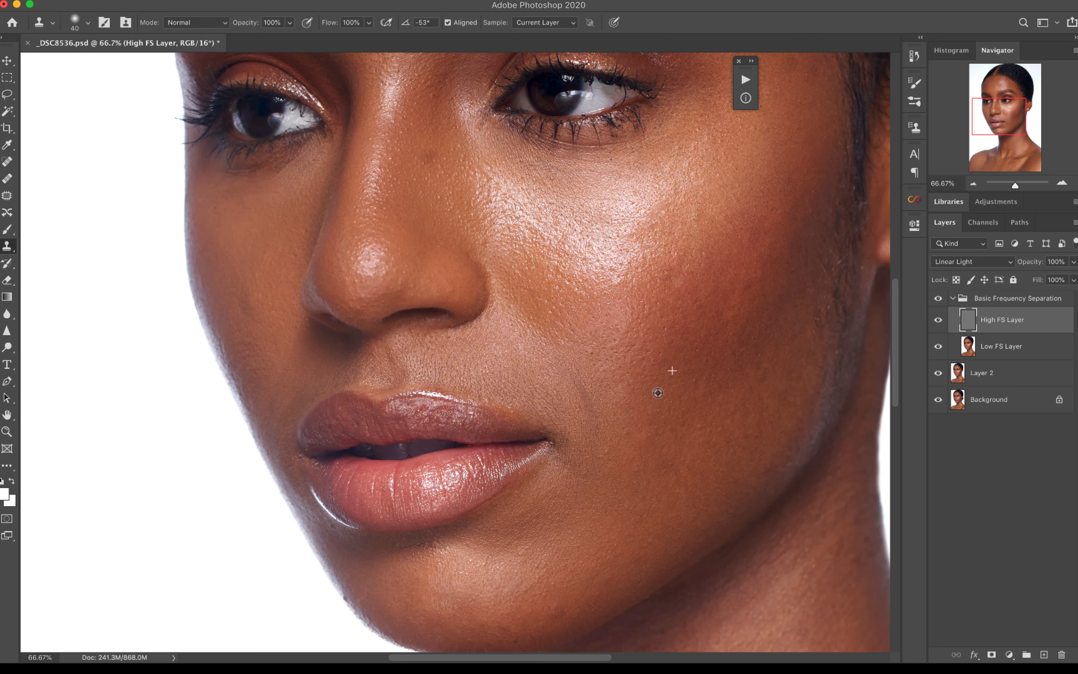
# Clone out the small bump on the far edge of the jawline at 200% magnification
pyautogui.moveTo(796, 284); pyautogui.dragTo(812, 84)
pyautogui.press('z')
pyautogui.click(388, 412)
pyautogui.click(388, 412)
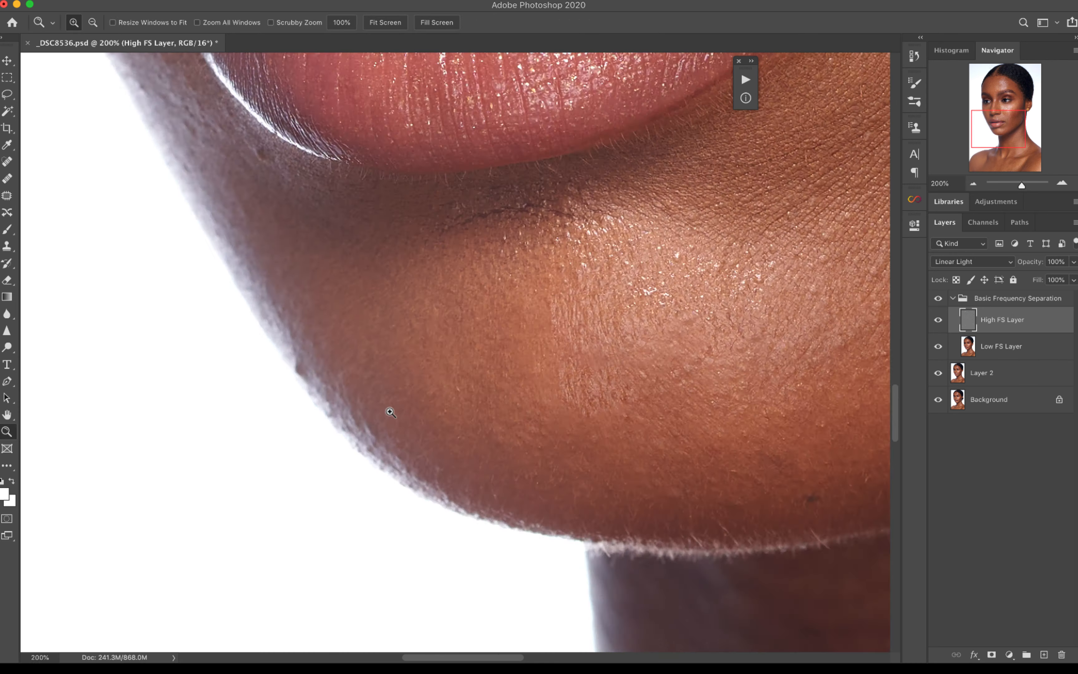
pyautogui.click(390, 413)
pyautogui.press('s')
pyautogui.click(261, 352)
# Clone away the fine dark hairs in the crease below the lower lip with a 15 px brush
pyautogui.press('z')
pyautogui.keyDown('alt'); pyautogui.click(533, 342); pyautogui.keyUp('alt')
pyautogui.press('s')
pyautogui.keyDown('alt'); pyautogui.click(540, 224); pyautogui.keyUp('alt')
pyautogui.moveTo(545, 199); pyautogui.dragTo(550, 191)
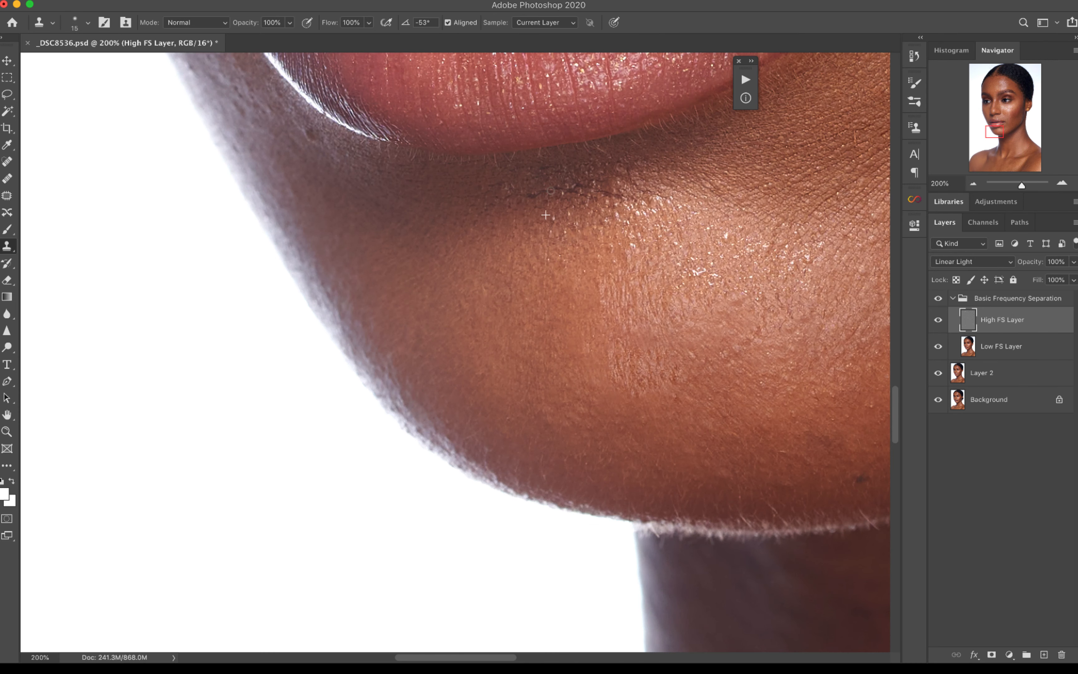
pyautogui.moveTo(612, 218)
pyautogui.mouseDown()
pyautogui.moveTo(619, 203)
pyautogui.moveTo(581, 193)
pyautogui.mouseUp()
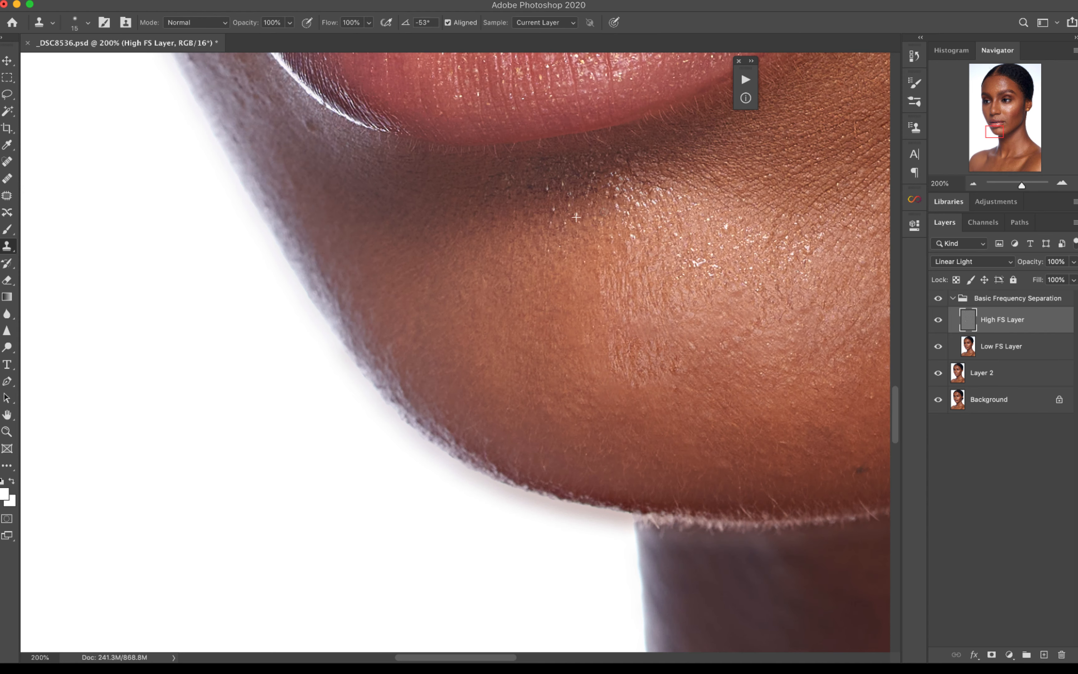
# Clone clean skin texture over the bright specks and rough vertical lines on the chin
pyautogui.moveTo(693, 263); pyautogui.dragTo(706, 272)
pyautogui.moveTo(653, 323)
pyautogui.mouseDown()
pyautogui.moveTo(642, 338)
pyautogui.moveTo(673, 331)
pyautogui.mouseUp()
pyautogui.moveTo(715, 307); pyautogui.dragTo(726, 323)
pyautogui.moveTo(779, 290); pyautogui.dragTo(768, 304)
pyautogui.moveTo(670, 365); pyautogui.dragTo(616, 376)
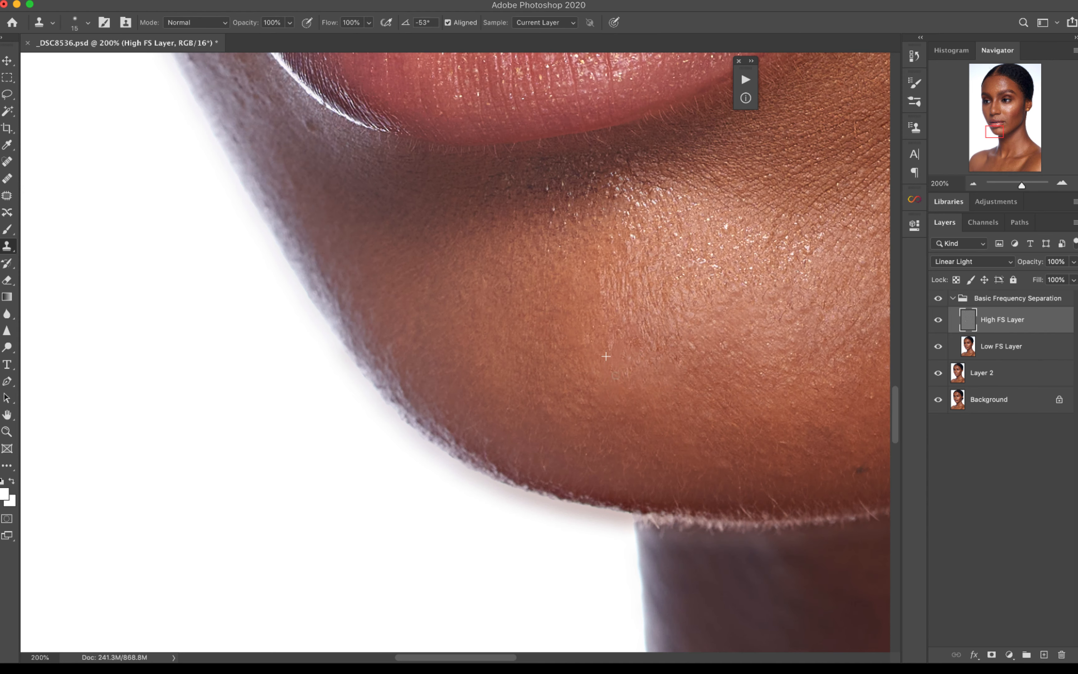
# Clone out a small skin mark on the upper neck below the jaw with a 40 px brush
pyautogui.press('z')
pyautogui.keyDown('alt'); pyautogui.click(777, 350); pyautogui.keyUp('alt')
pyautogui.click(398, 174)
pyautogui.keyDown('alt'); pyautogui.click(426, 200); pyautogui.keyUp('alt')
pyautogui.click(427, 296)
pyautogui.press('s')
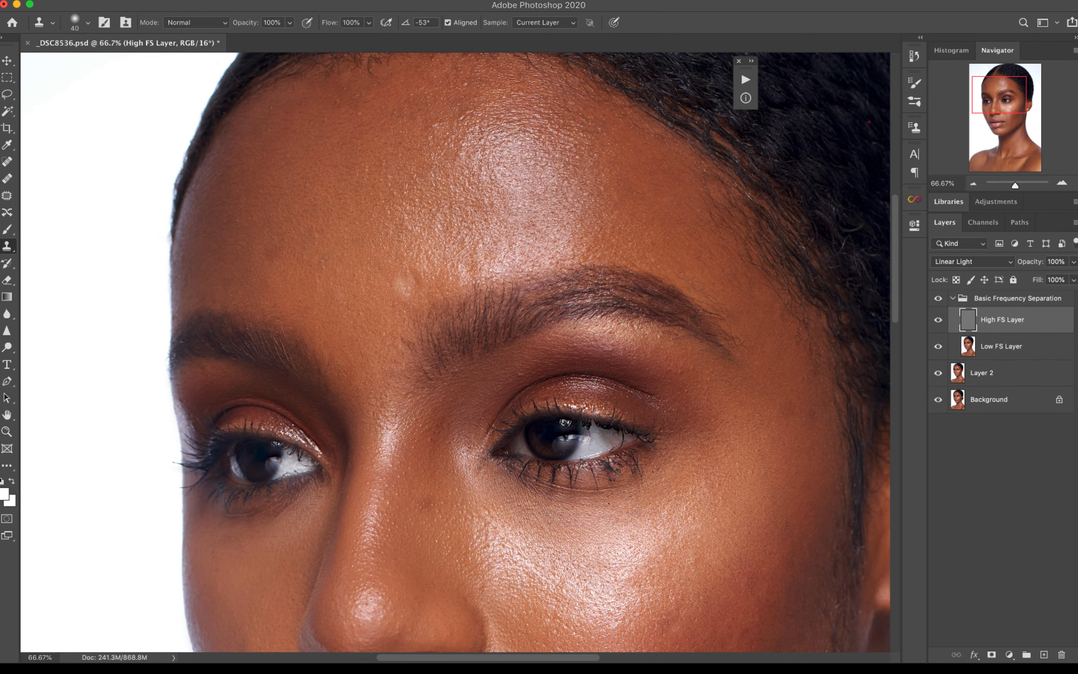
pyautogui.scroll(-10, 714, 370)
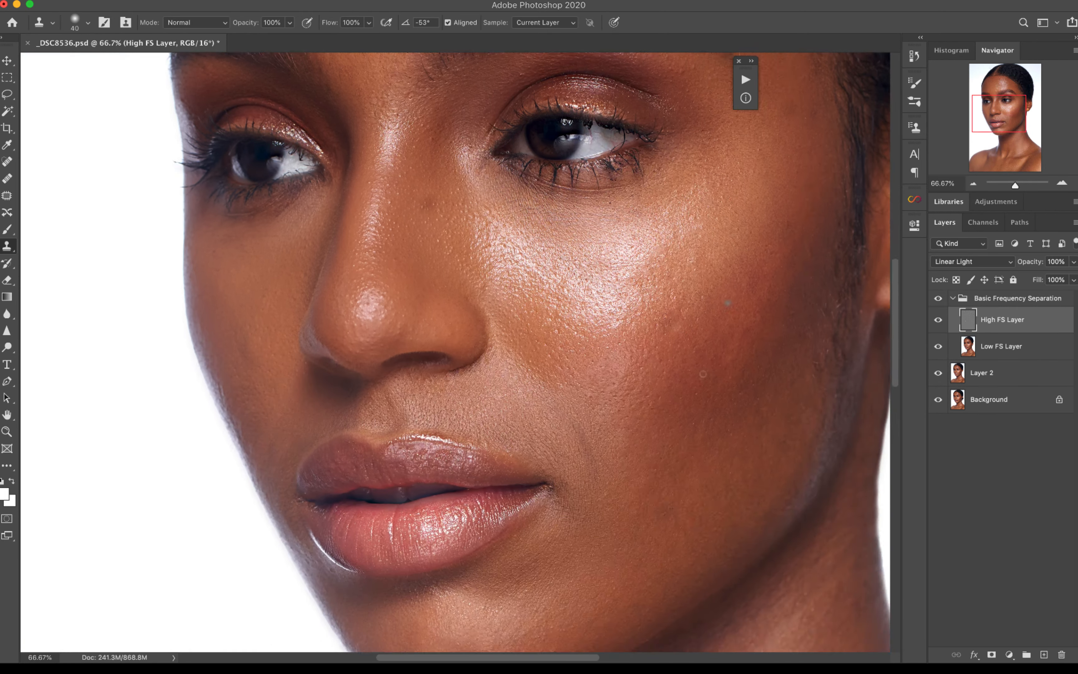
pyautogui.scroll(-10, 746, 402)
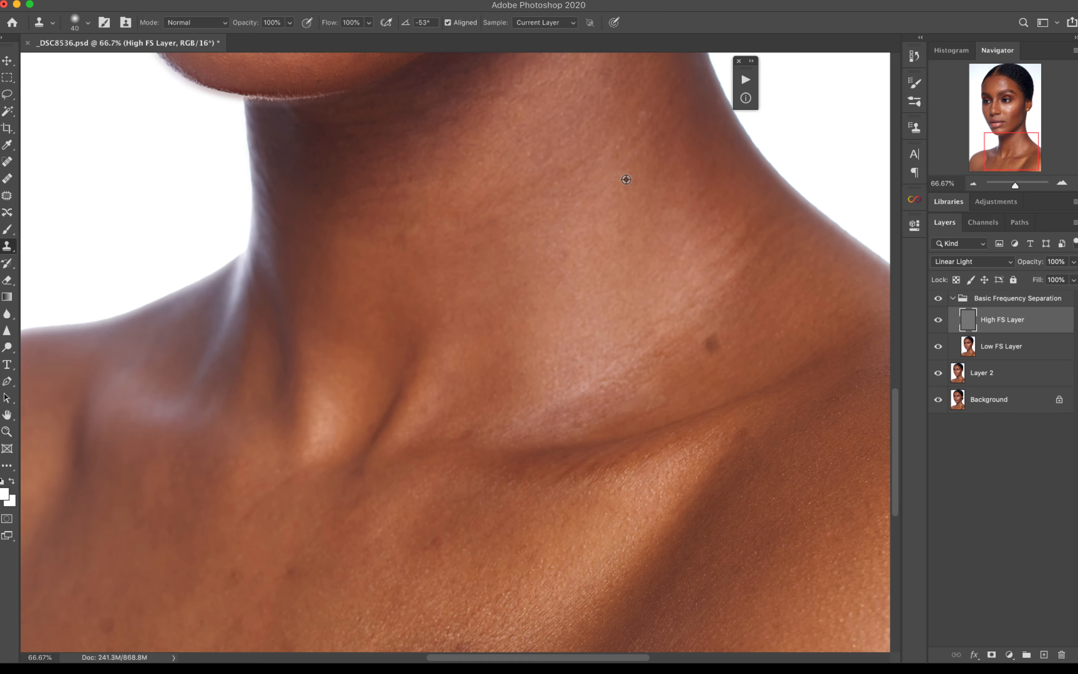
pyautogui.moveTo(456, 117); pyautogui.dragTo(548, 207)
pyautogui.click(499, 285)
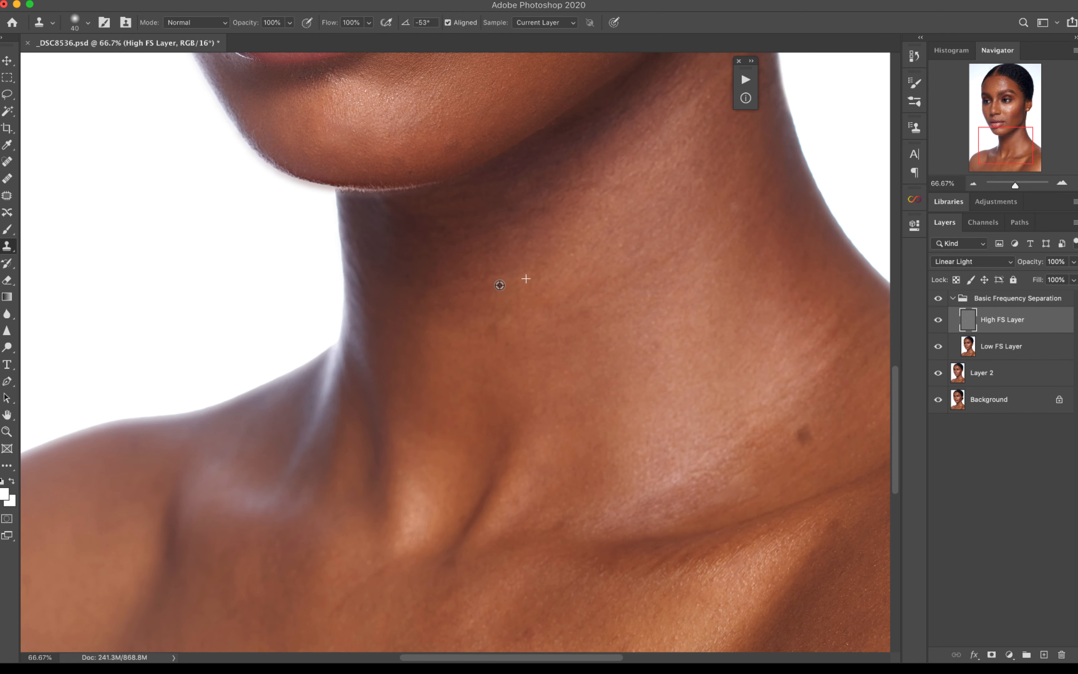
# Clone clean skin texture over a mark on the upper forehead near the hairline
pyautogui.scroll(-3, 647, 307)
pyautogui.scroll(5, 633, 228)
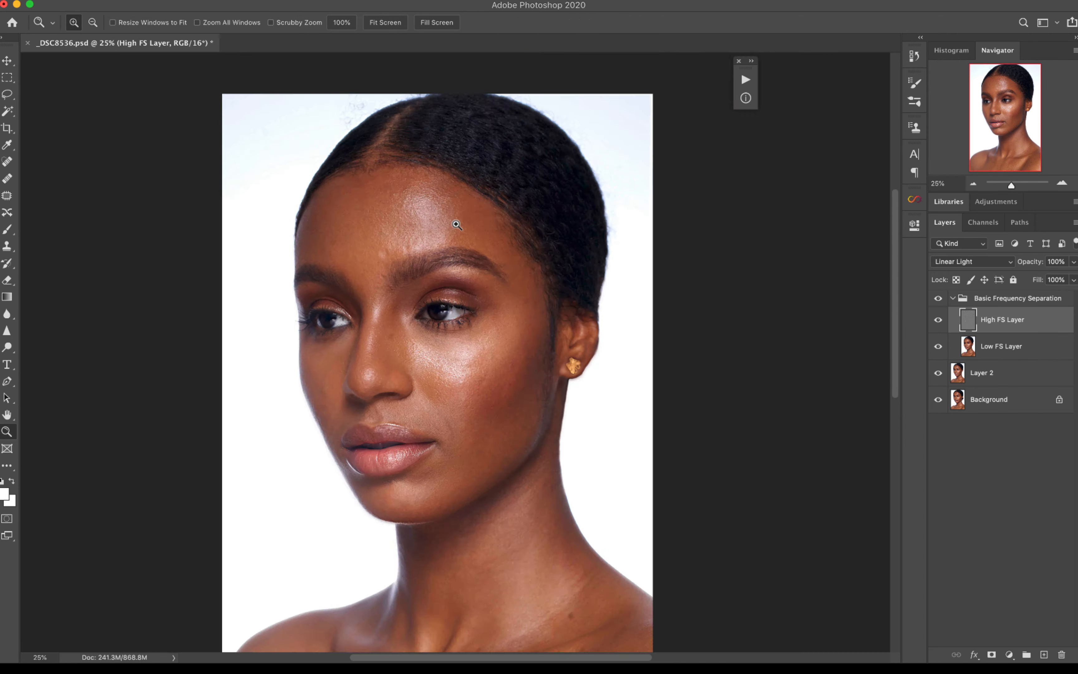
pyautogui.scroll(2, 450, 223)
pyautogui.scroll(1, 359, 139)
pyautogui.keyDown('alt'); pyautogui.click(363, 141); pyautogui.keyUp('alt')
pyautogui.click(351, 159)
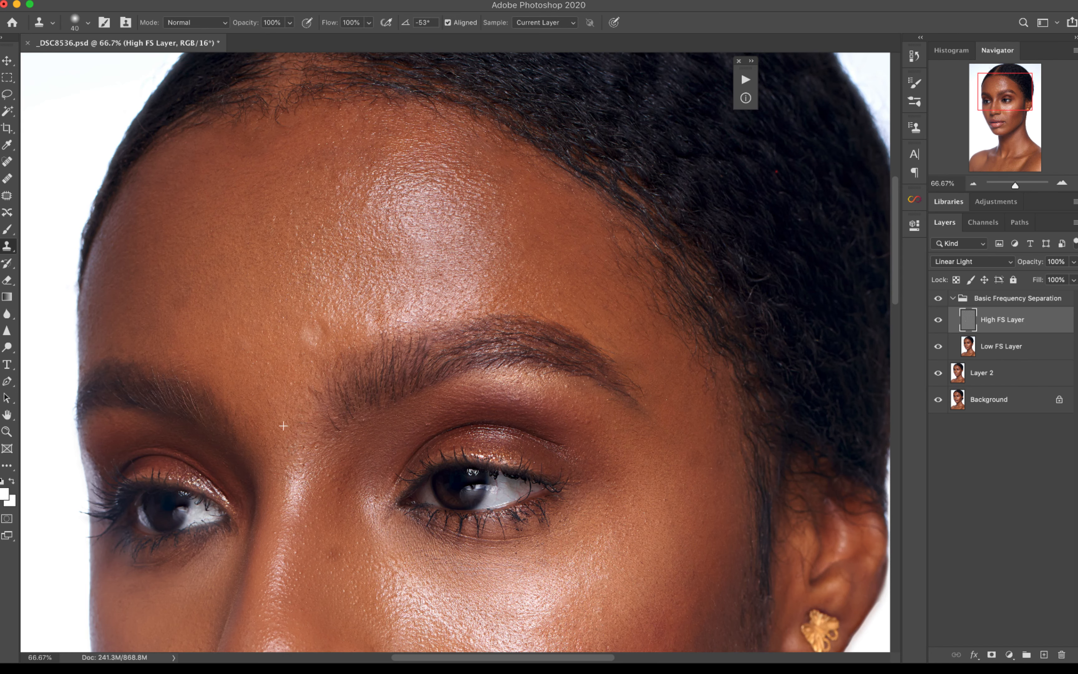
# Clone away the stray hairs between the eyebrows at 200% magnification with a 15 px brush
pyautogui.scroll(3, 303, 472)
pyautogui.press('[')
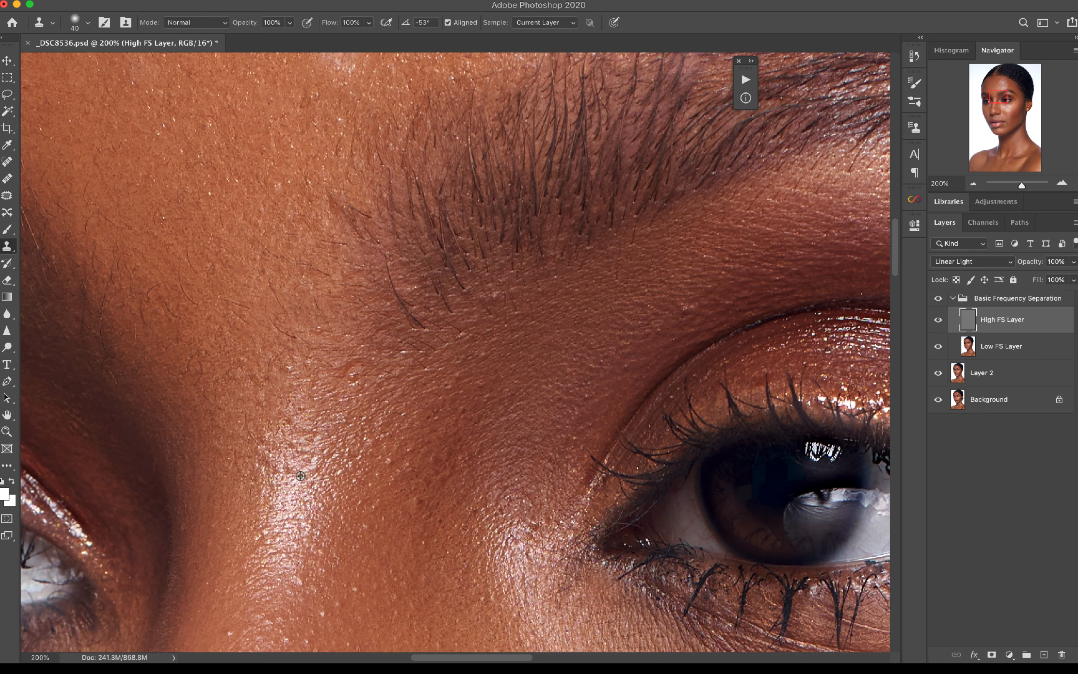
pyautogui.press('[')
pyautogui.moveTo(180, 320); pyautogui.dragTo(168, 305)
pyautogui.moveTo(192, 355); pyautogui.dragTo(185, 371)
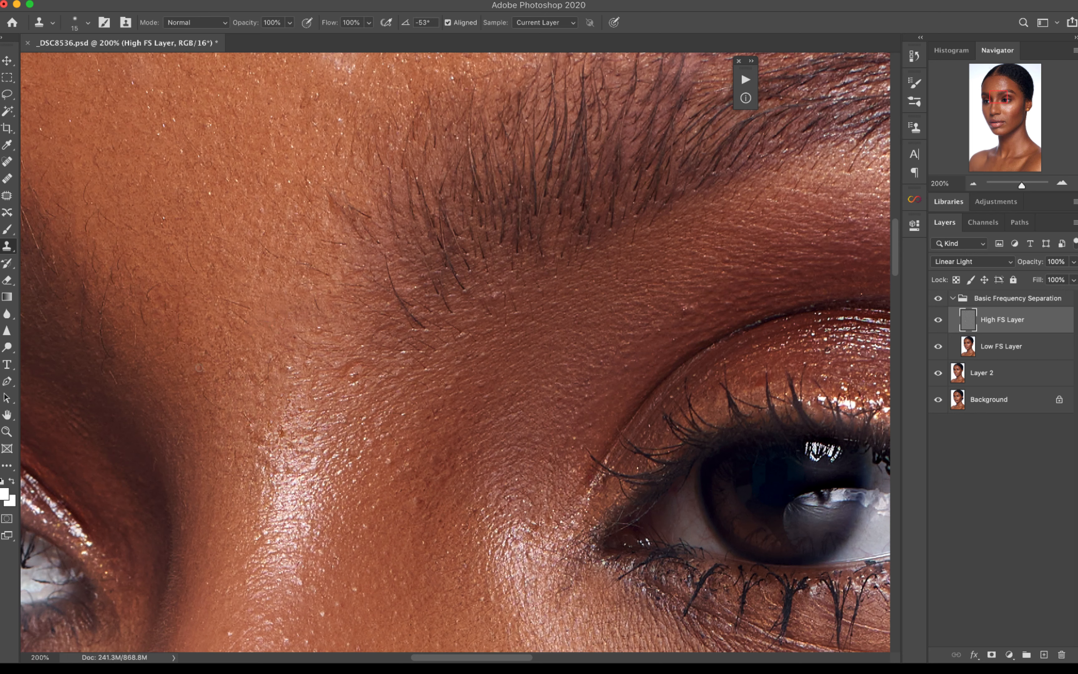
pyautogui.moveTo(250, 309); pyautogui.dragTo(223, 299)
pyautogui.moveTo(248, 324); pyautogui.dragTo(233, 312)
pyautogui.moveTo(187, 248); pyautogui.dragTo(195, 271)
pyautogui.moveTo(179, 274); pyautogui.dragTo(197, 304)
pyautogui.moveTo(269, 248); pyautogui.dragTo(282, 259)
pyautogui.moveTo(315, 298); pyautogui.dragTo(320, 312)
pyautogui.moveTo(348, 249); pyautogui.dragTo(322, 240)
pyautogui.moveTo(299, 235); pyautogui.dragTo(285, 233)
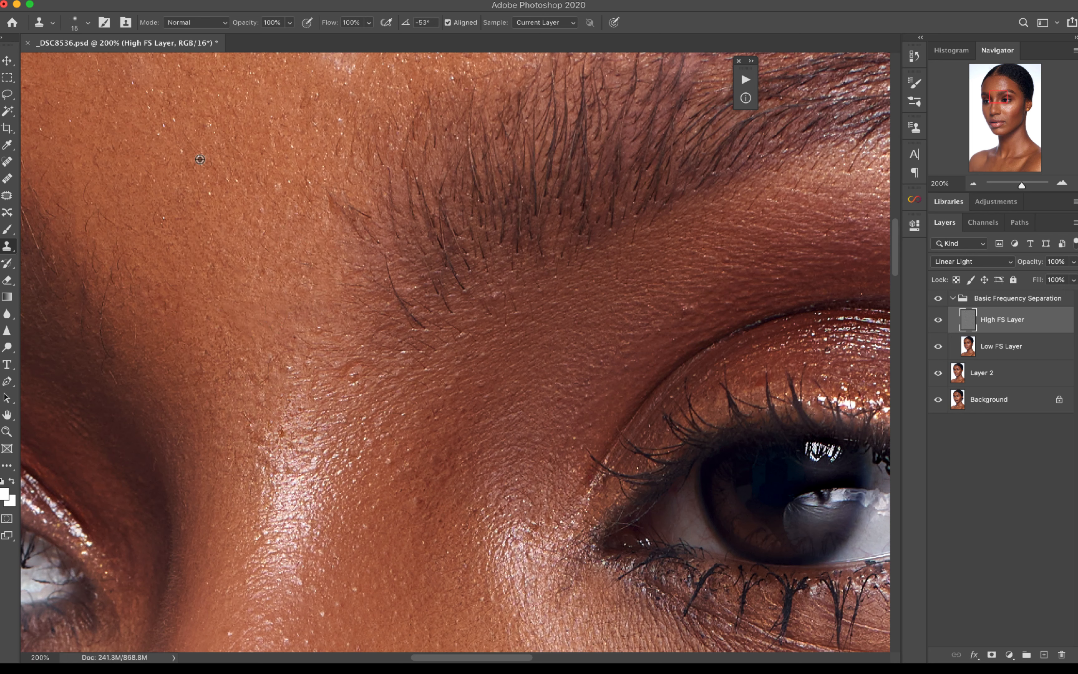
# Clone away the stray hairs and marks on the skin just above the near eyebrow
pyautogui.moveTo(112, 272); pyautogui.dragTo(112, 358)
pyautogui.moveTo(139, 211); pyautogui.dragTo(350, 386)
pyautogui.moveTo(549, 371); pyautogui.dragTo(526, 457)
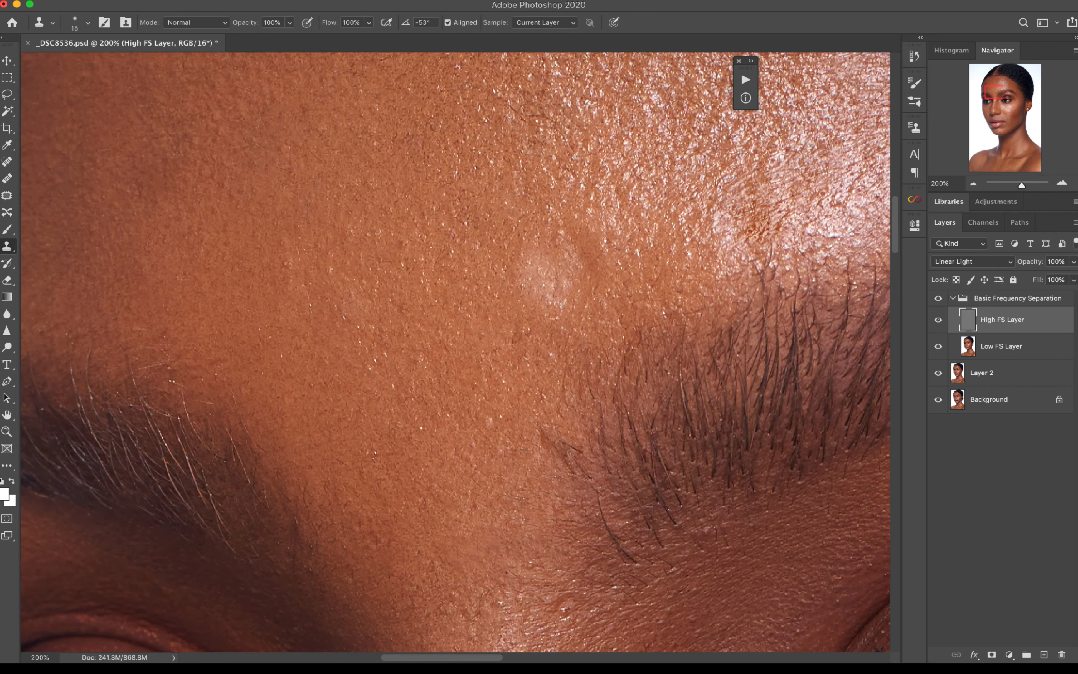
pyautogui.moveTo(764, 227)
pyautogui.mouseDown()
pyautogui.moveTo(746, 238)
pyautogui.moveTo(786, 229)
pyautogui.mouseUp()
# Clone fresh skin texture over the fine lines around the near corner of the mouth using several sampled areas
pyautogui.press('z')
pyautogui.keyDown('alt'); pyautogui.click(688, 294); pyautogui.keyUp('alt')
pyautogui.click(546, 458)
pyautogui.doubleClick(545, 458)
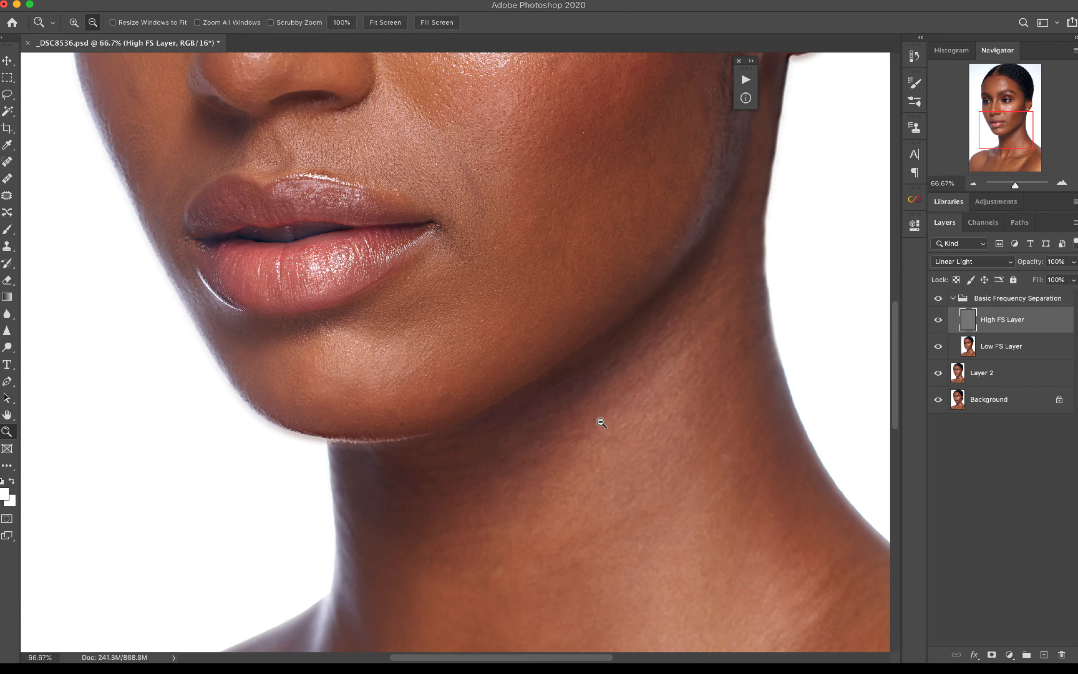
pyautogui.moveTo(599, 421); pyautogui.dragTo(568, 570)
pyautogui.doubleClick(392, 357)
pyautogui.press('s')
pyautogui.moveTo(354, 386)
pyautogui.mouseDown()
pyautogui.moveTo(363, 320)
pyautogui.moveTo(311, 306)
pyautogui.mouseUp()
pyautogui.keyDown('alt'); pyautogui.click(459, 292); pyautogui.keyUp('alt')
pyautogui.keyDown('alt'); pyautogui.click(297, 238); pyautogui.keyUp('alt')
pyautogui.moveTo(363, 336); pyautogui.dragTo(303, 285)
pyautogui.moveTo(340, 374); pyautogui.dragTo(296, 339)
pyautogui.moveTo(260, 338); pyautogui.dragTo(223, 303)
pyautogui.moveTo(216, 347); pyautogui.dragTo(200, 294)
pyautogui.moveTo(187, 338); pyautogui.dragTo(143, 292)
pyautogui.keyDown('alt'); pyautogui.click(159, 280); pyautogui.keyUp('alt')
pyautogui.moveTo(245, 363)
pyautogui.mouseDown()
pyautogui.moveTo(187, 326)
pyautogui.moveTo(174, 285)
pyautogui.mouseUp()
pyautogui.moveTo(116, 270)
pyautogui.mouseDown()
pyautogui.moveTo(96, 233)
pyautogui.moveTo(117, 321)
pyautogui.mouseUp()
# Clone clean texture over the remaining smile line and lower cheek beside the mouth corner
pyautogui.press('z')
pyautogui.keyDown('alt'); pyautogui.click(196, 284); pyautogui.keyUp('alt')
pyautogui.doubleClick(306, 333)
pyautogui.press('s')
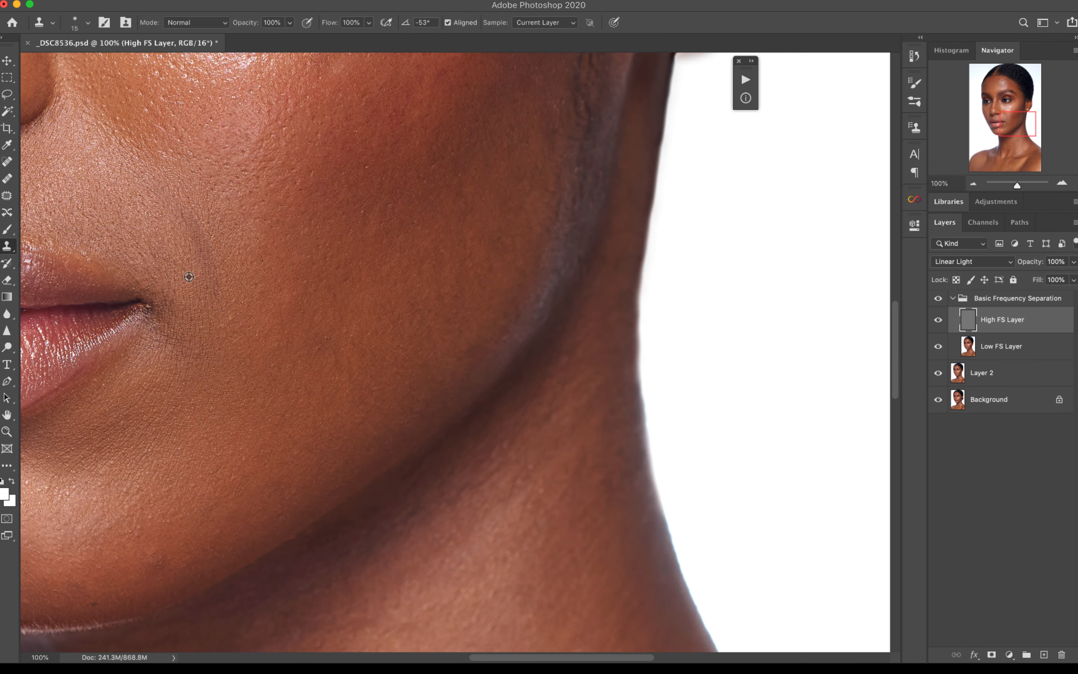
pyautogui.moveTo(186, 248); pyautogui.dragTo(186, 227)
pyautogui.press('z')
pyautogui.moveTo(422, 332)
pyautogui.mouseDown()
pyautogui.moveTo(337, 385)
pyautogui.moveTo(360, 422)
pyautogui.mouseUp()
pyautogui.press(']')
pyautogui.press(']')
pyautogui.press(']')
pyautogui.keyDown('alt'); pyautogui.click(359, 422); pyautogui.keyUp('alt')
pyautogui.click(350, 450)
pyautogui.click(331, 393)
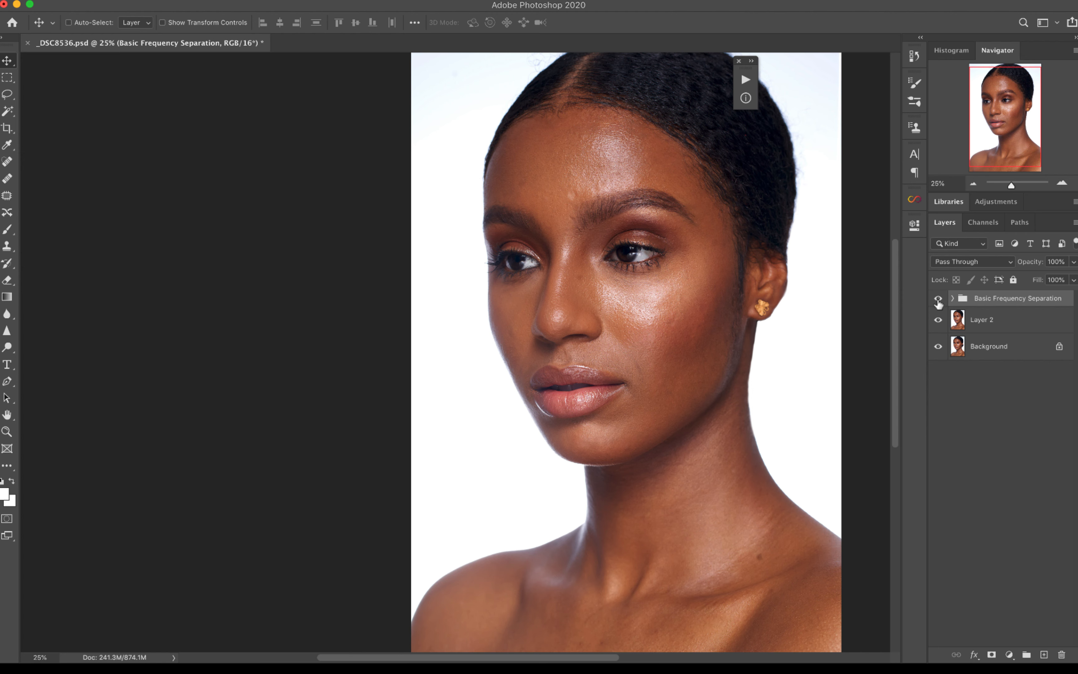
# Compare the portrait before and after by toggling the Basic Frequency Separation group's visibility, close up and at full view
pyautogui.click(939, 301)
pyautogui.click(940, 304)
pyautogui.click(940, 302)
pyautogui.click(940, 306)
pyautogui.press('z')
pyautogui.click(657, 296)
pyautogui.press('v')
pyautogui.click(937, 298)
pyautogui.click(937, 299)
pyautogui.press('z')
pyautogui.keyDown('alt'); pyautogui.click(734, 311); pyautogui.keyUp('alt')
pyautogui.keyDown('alt'); pyautogui.click(668, 330); pyautogui.keyUp('alt')
pyautogui.click(454, 344)
pyautogui.click(461, 341)
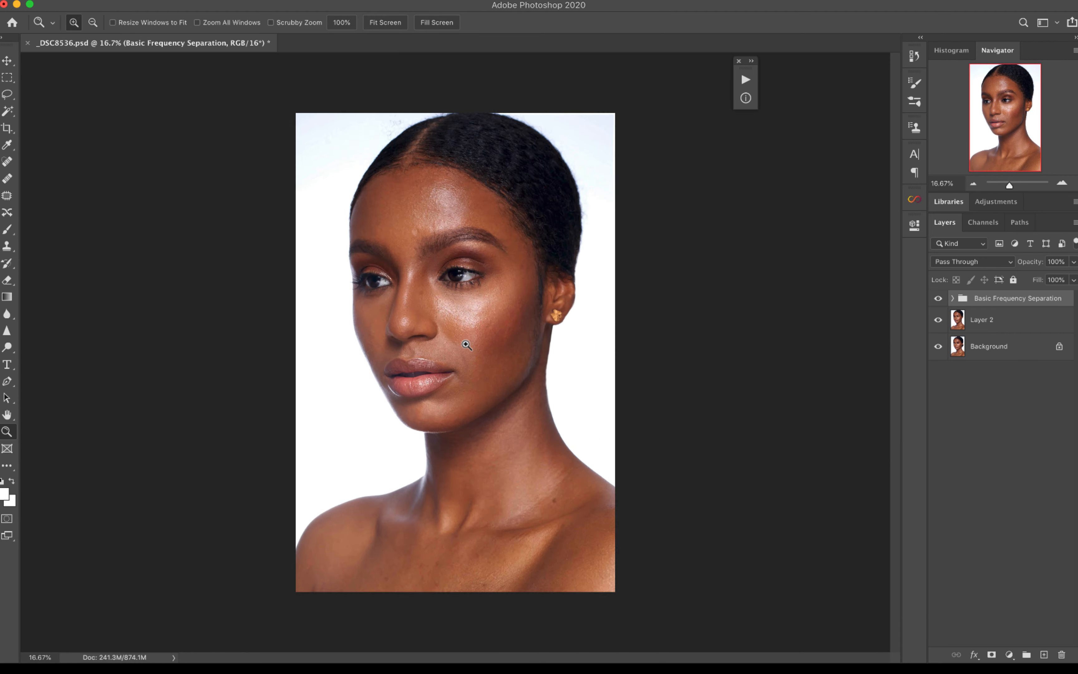
pyautogui.click(423, 301)
pyautogui.keyDown('alt'); pyautogui.click(467, 315); pyautogui.keyUp('alt')
pyautogui.keyDown('alt'); pyautogui.click(475, 319); pyautogui.keyUp('alt')
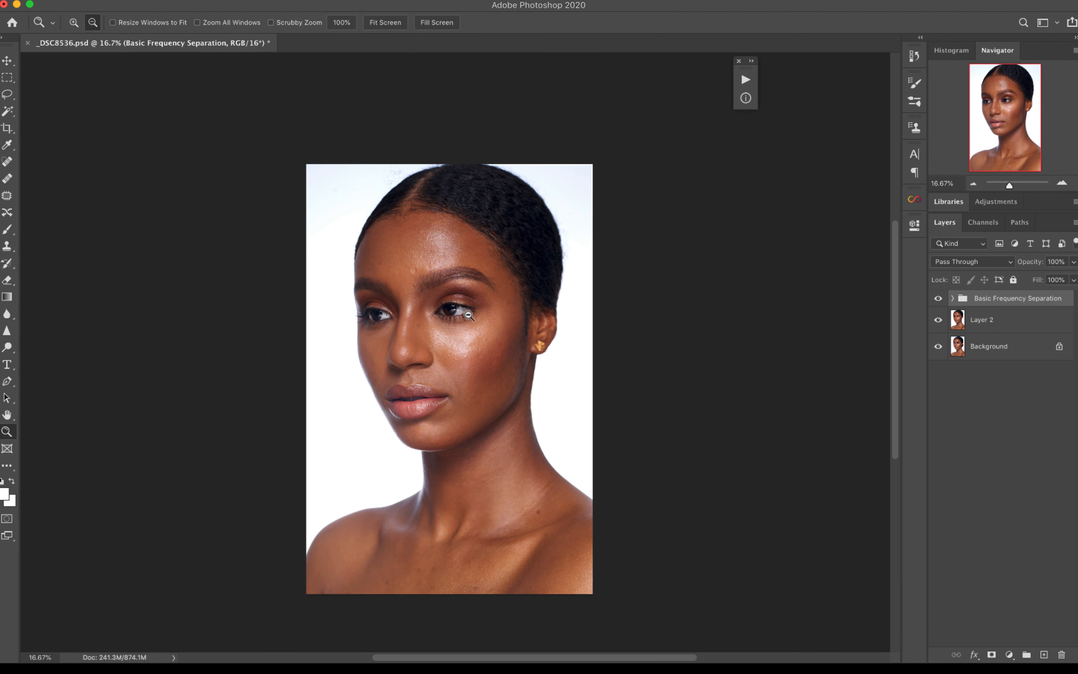
pyautogui.click(411, 350)
pyautogui.click(417, 350)
pyautogui.keyDown('alt'); pyautogui.click(473, 369); pyautogui.keyUp('alt')
pyautogui.click(473, 370)
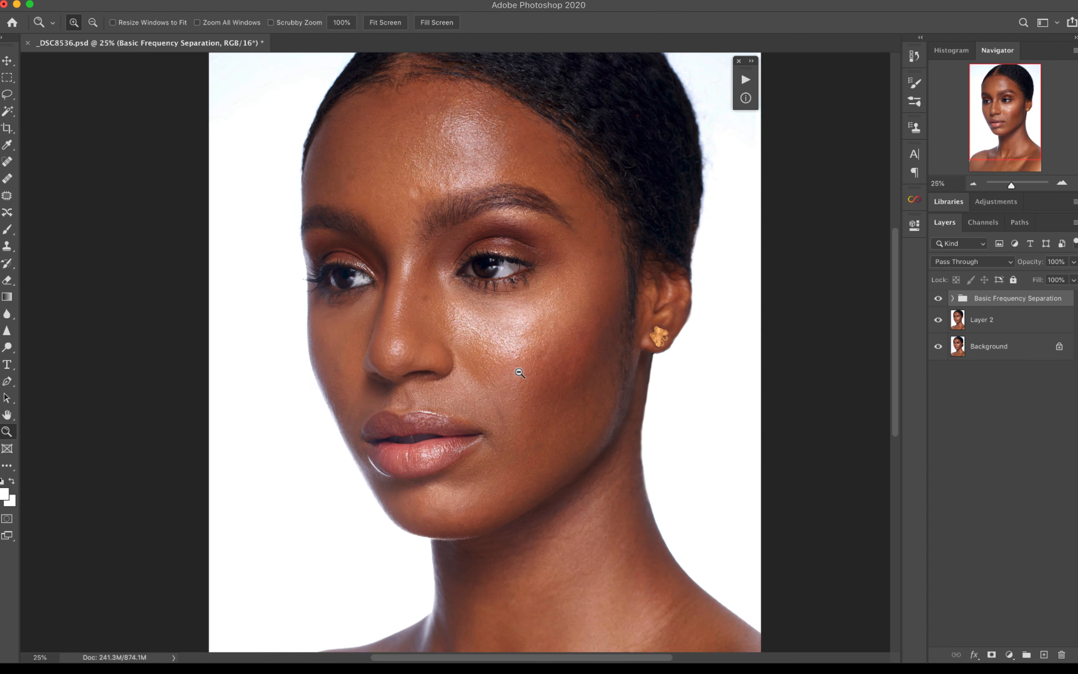
# Merge the Basic Frequency Separation group into a single layer and rename it Blemishes
pyautogui.press('v')
pyautogui.press('super+e')
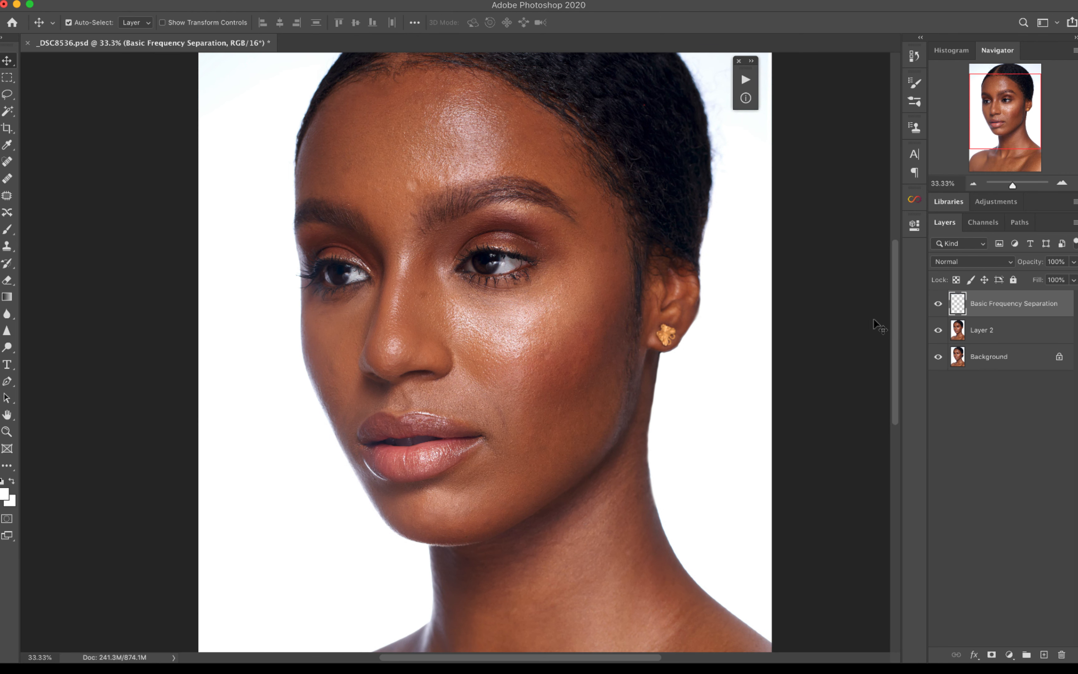
pyautogui.click(940, 303)
pyautogui.click(938, 304)
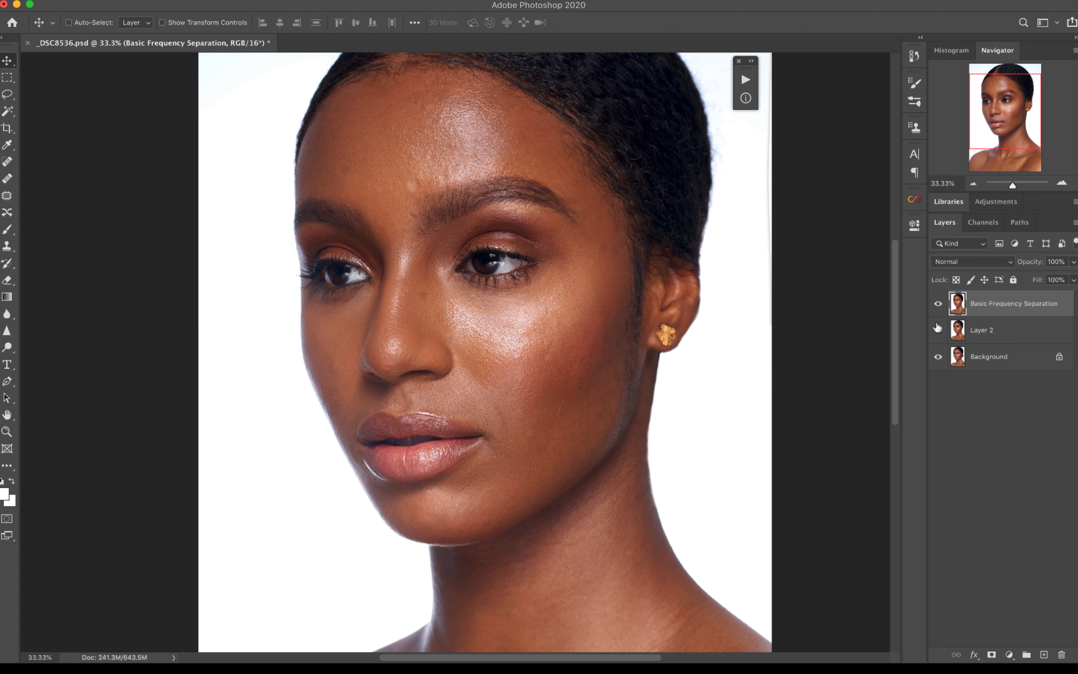
pyautogui.doubleClick(1000, 304)
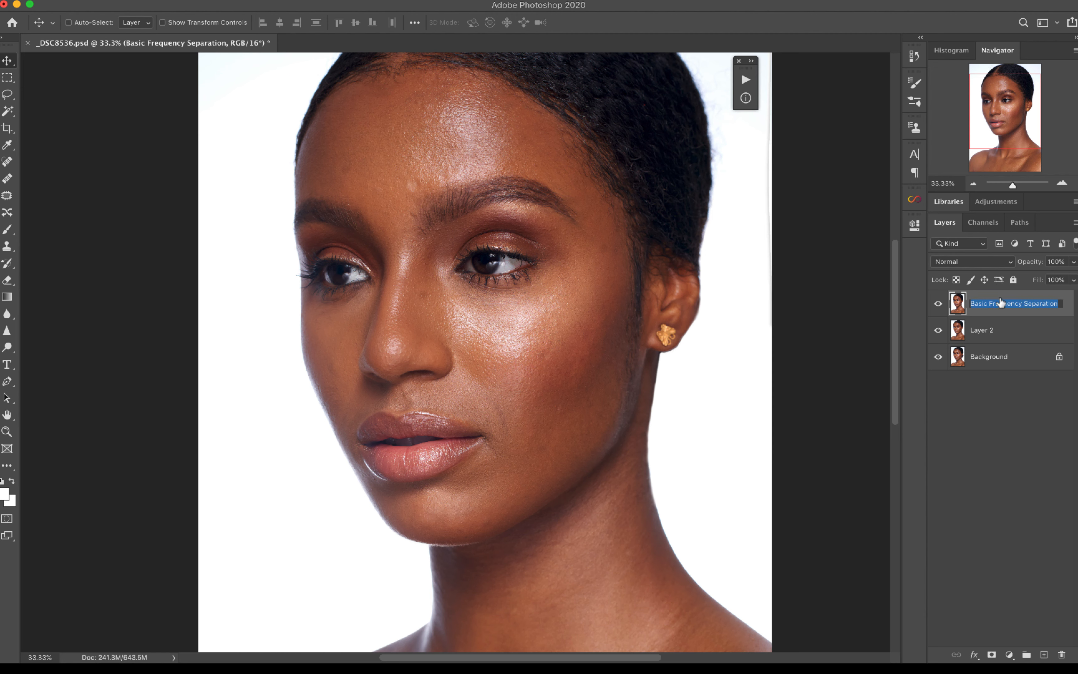
pyautogui.write('Blemishes')
pyautogui.press('Return')
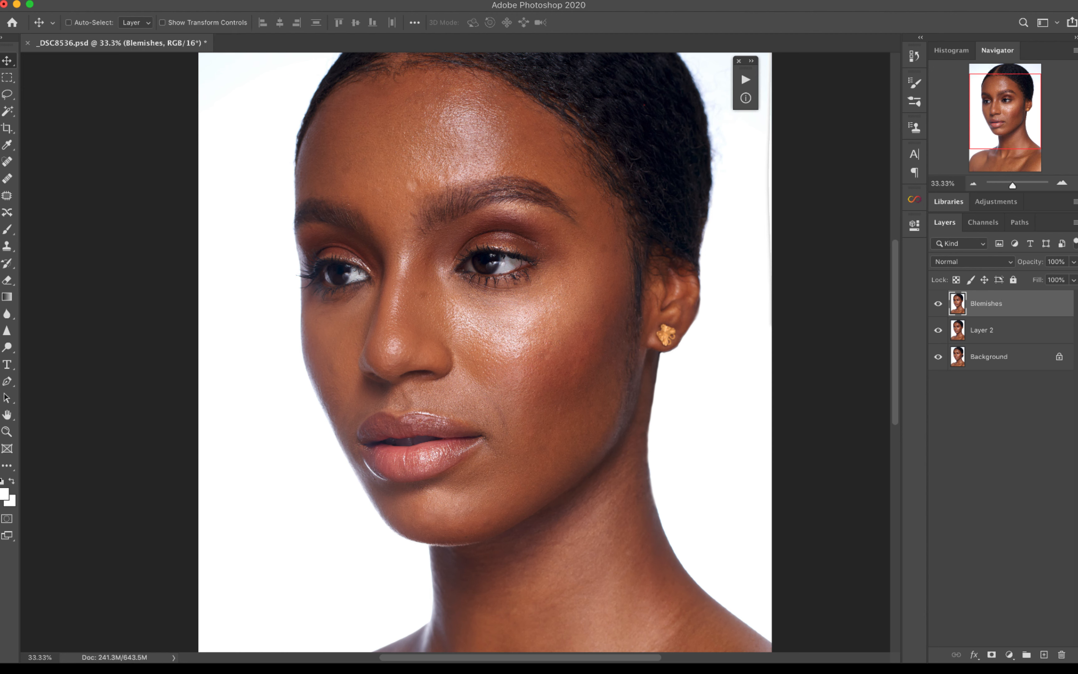
# Play the Complete Dodge And Burn action above the Blemishes layer
pyautogui.click(744, 77)
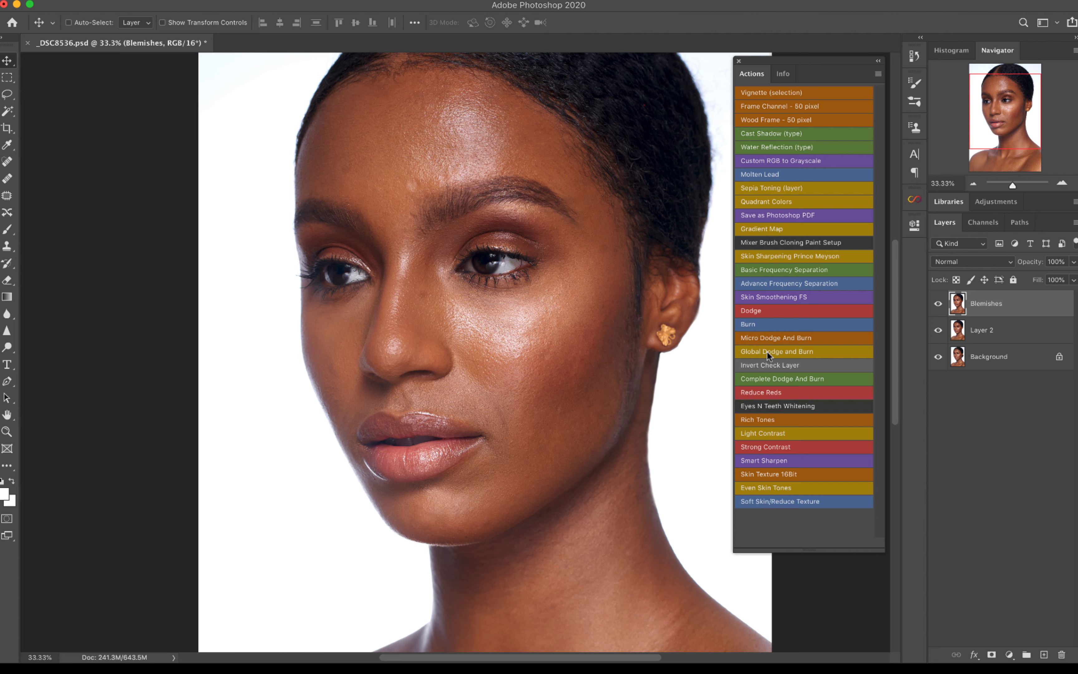
pyautogui.click(778, 378)
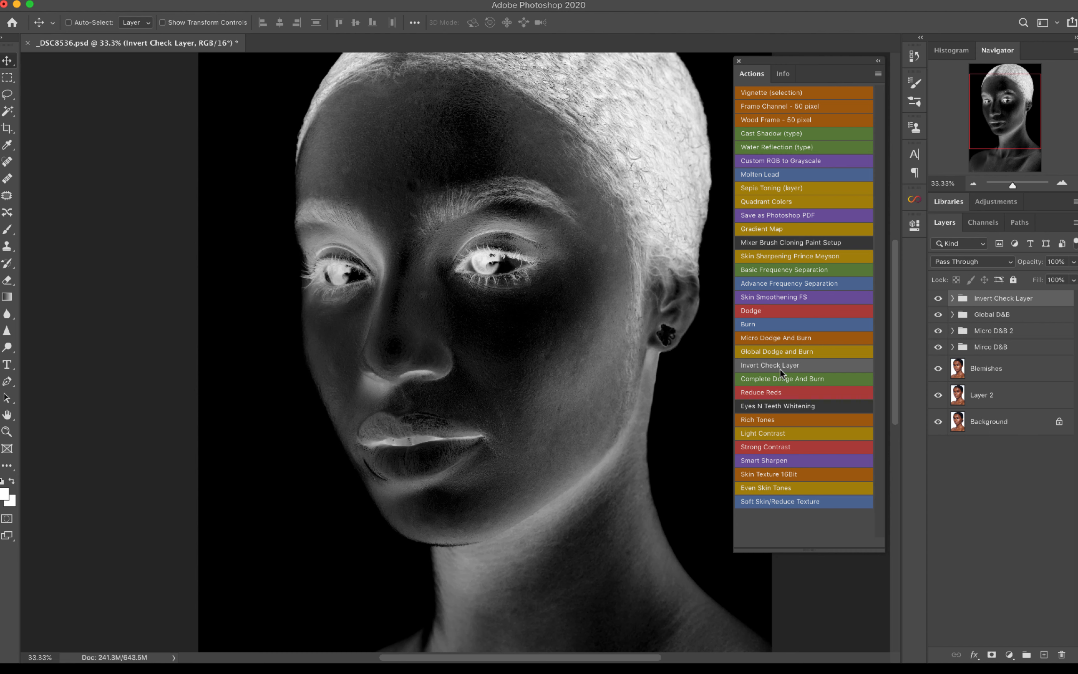
pyautogui.click(878, 61)
# Expand the Invert Check Layer and Mirco D&B groups to show the adjustment layers inside them
pyautogui.press('z')
pyautogui.keyDown('alt'); pyautogui.click(529, 327); pyautogui.keyUp('alt')
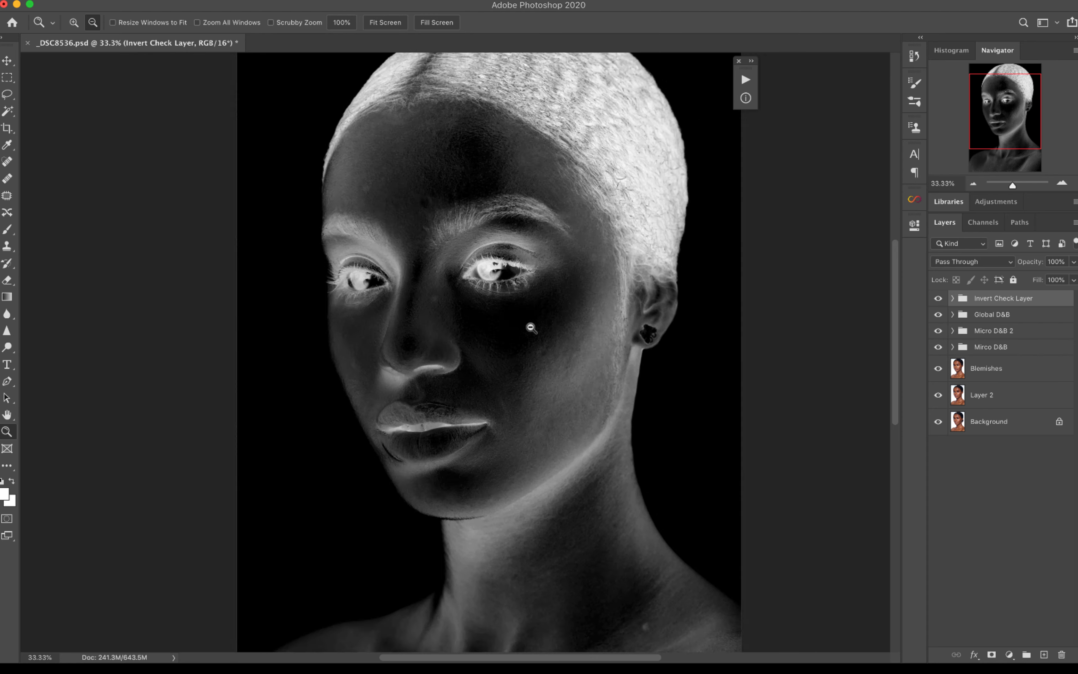
pyautogui.keyDown('alt'); pyautogui.click(529, 327); pyautogui.keyUp('alt')
pyautogui.click(432, 376)
pyautogui.click(450, 374)
pyautogui.press('v')
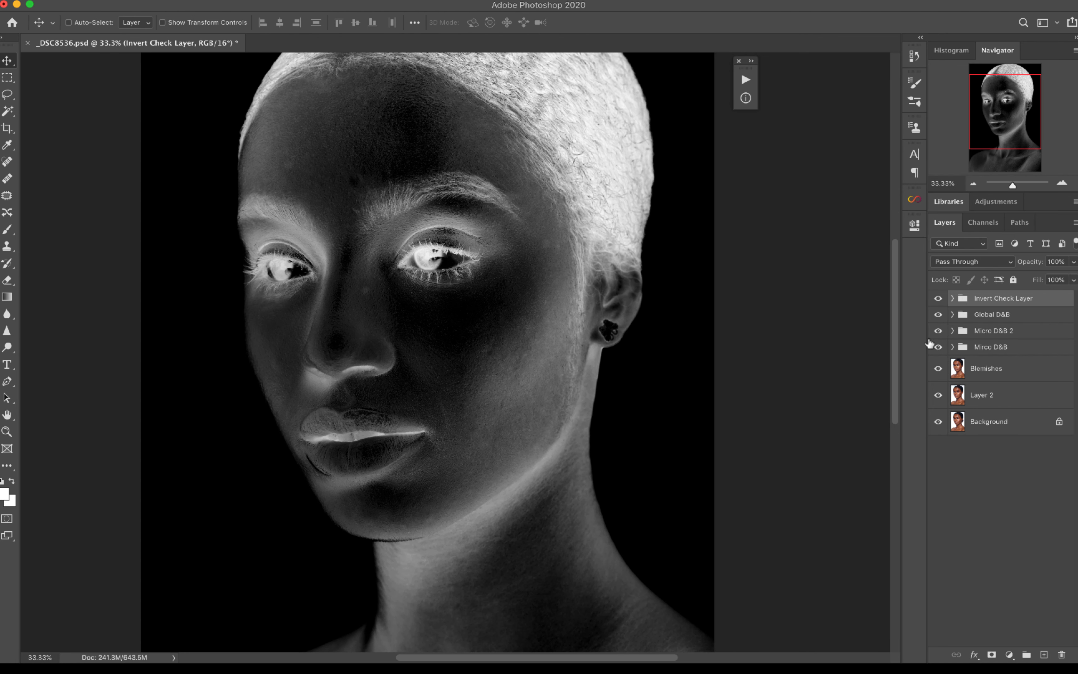
pyautogui.click(952, 298)
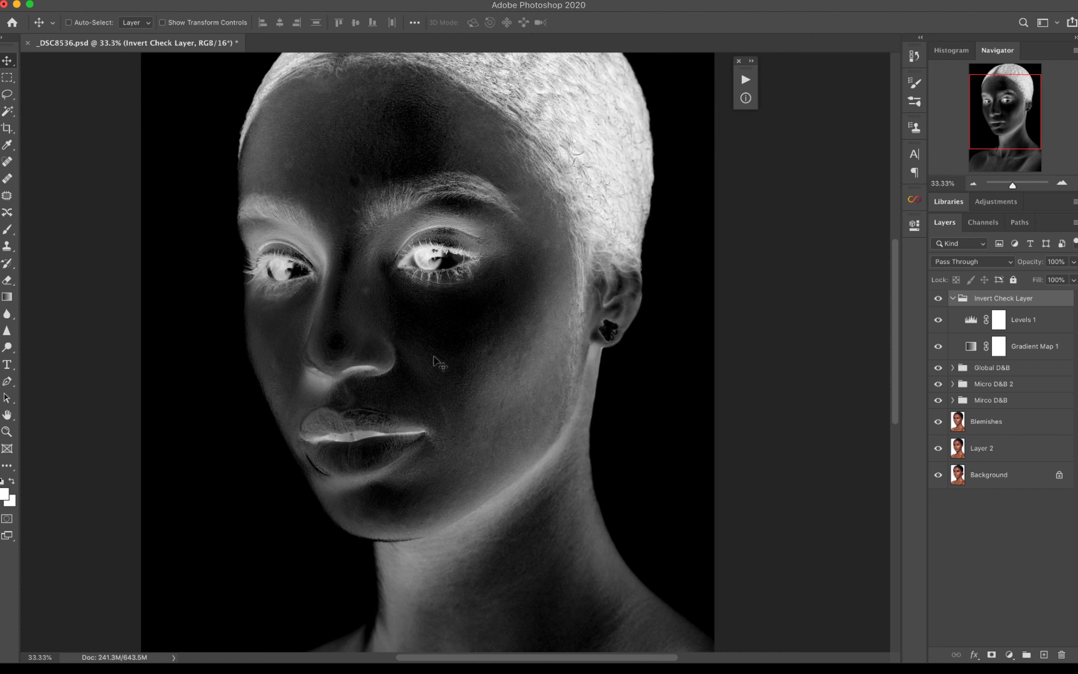
pyautogui.click(951, 400)
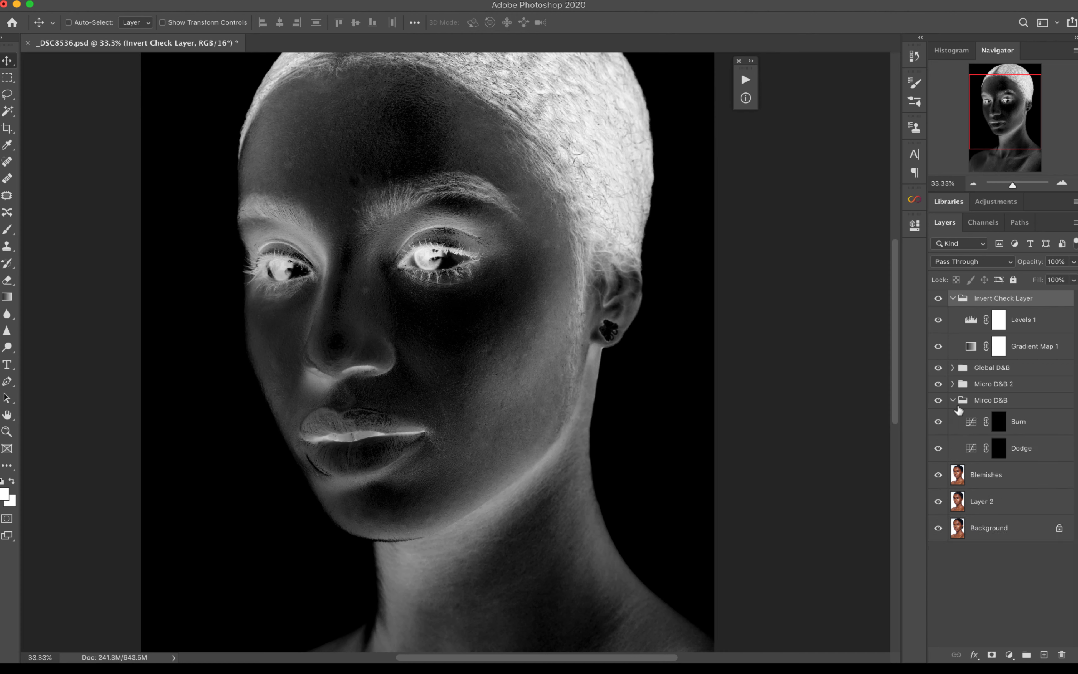
# Select the Burn layer's mask and compare the portrait with the Invert Check Layer group hidden and shown
pyautogui.click(998, 428)
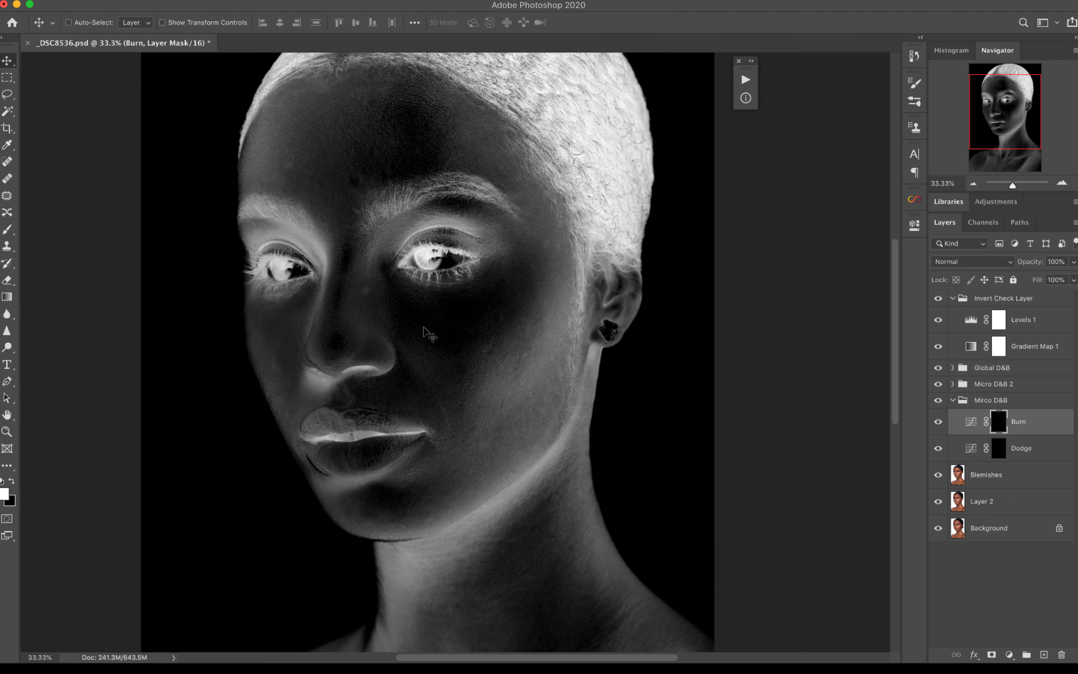
pyautogui.click(938, 298)
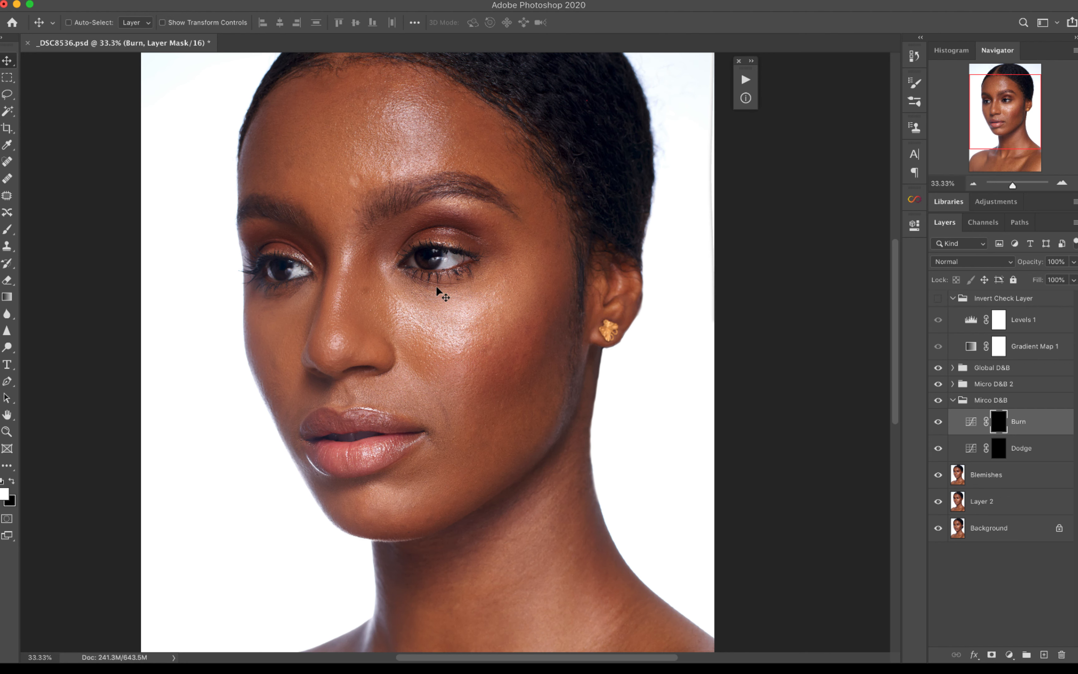
pyautogui.click(938, 298)
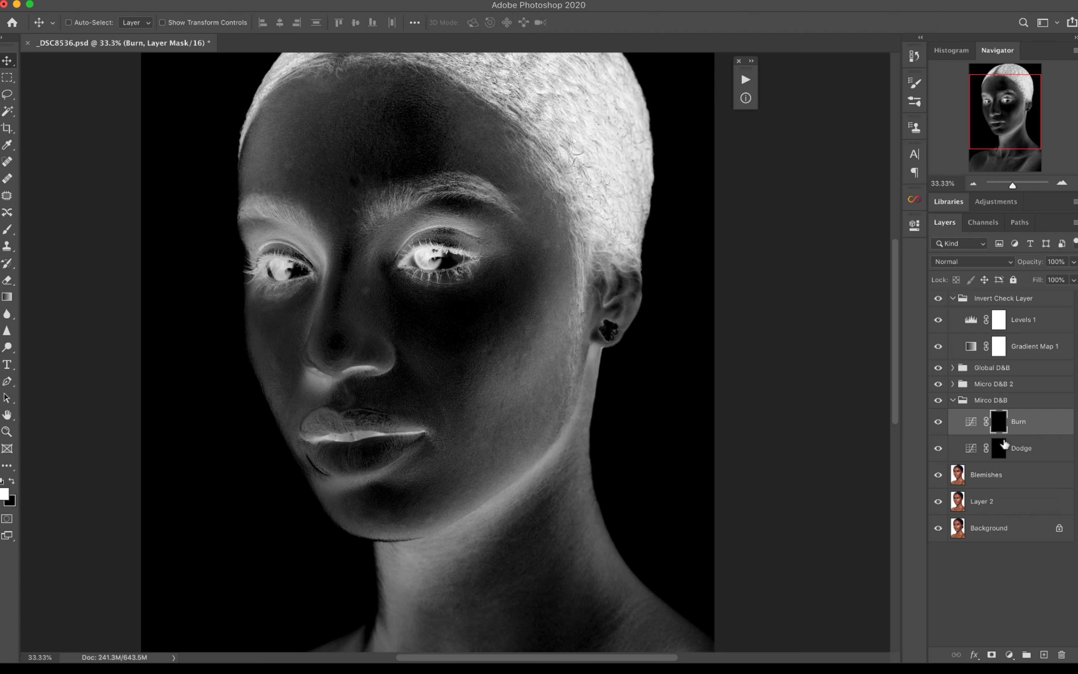
# Choose the Brush tool and set its flow to 4% and its opacity to 50%
pyautogui.click(7, 229)
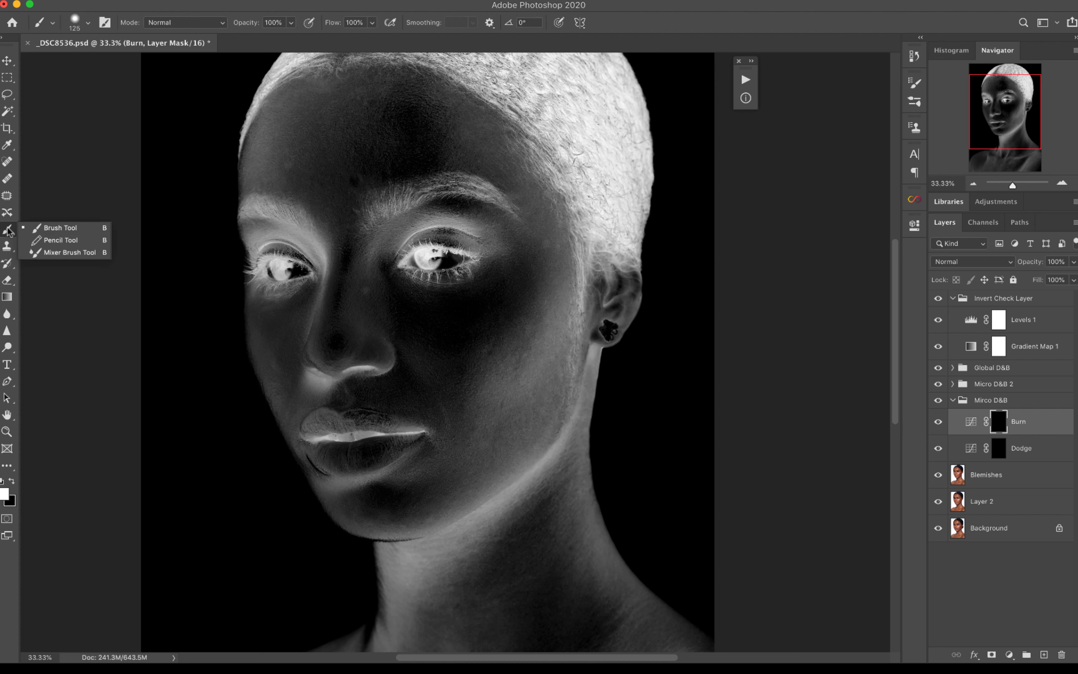
pyautogui.click(364, 22)
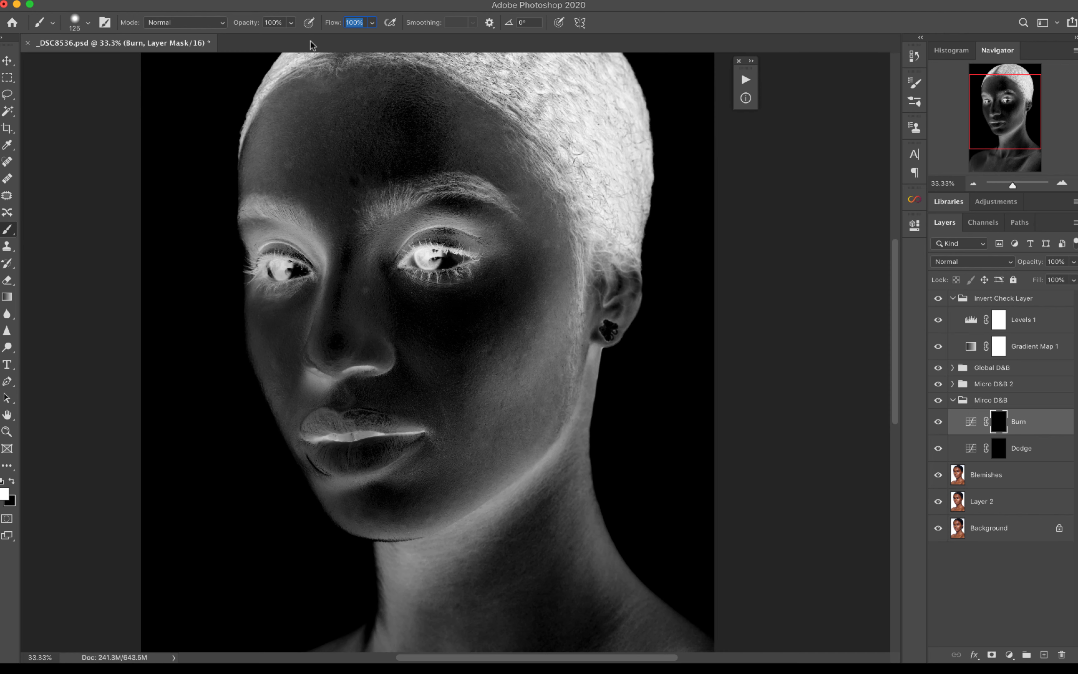
pyautogui.write('4')
pyautogui.hotkey('shift', 'Tab')
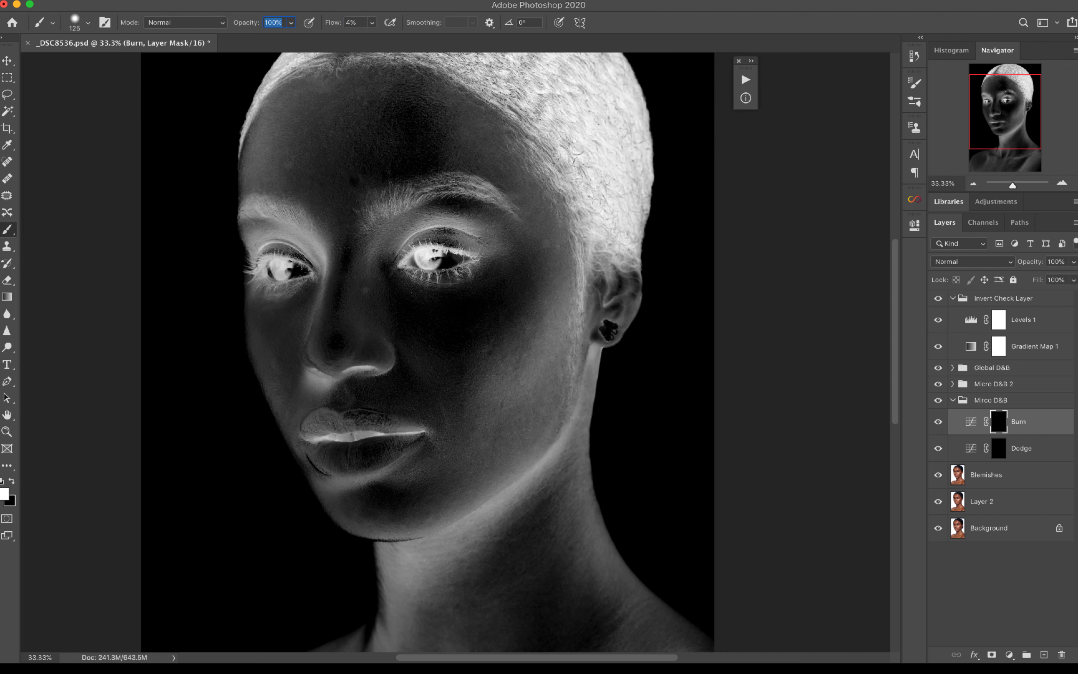
pyautogui.write('5')
pyautogui.press('Return')
pyautogui.click(959, 265)
pyautogui.click(956, 257)
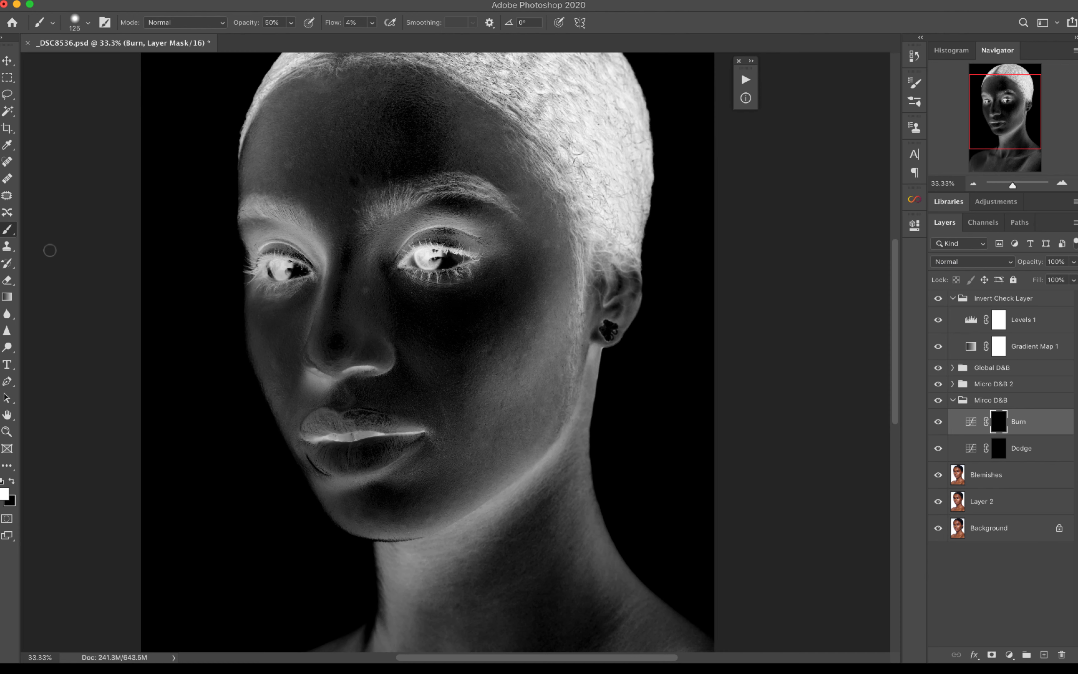
# Enable Transfer for the brush and set the flow jitter control to Pen Pressure
pyautogui.click(914, 105)
pyautogui.click(914, 105)
pyautogui.click(914, 87)
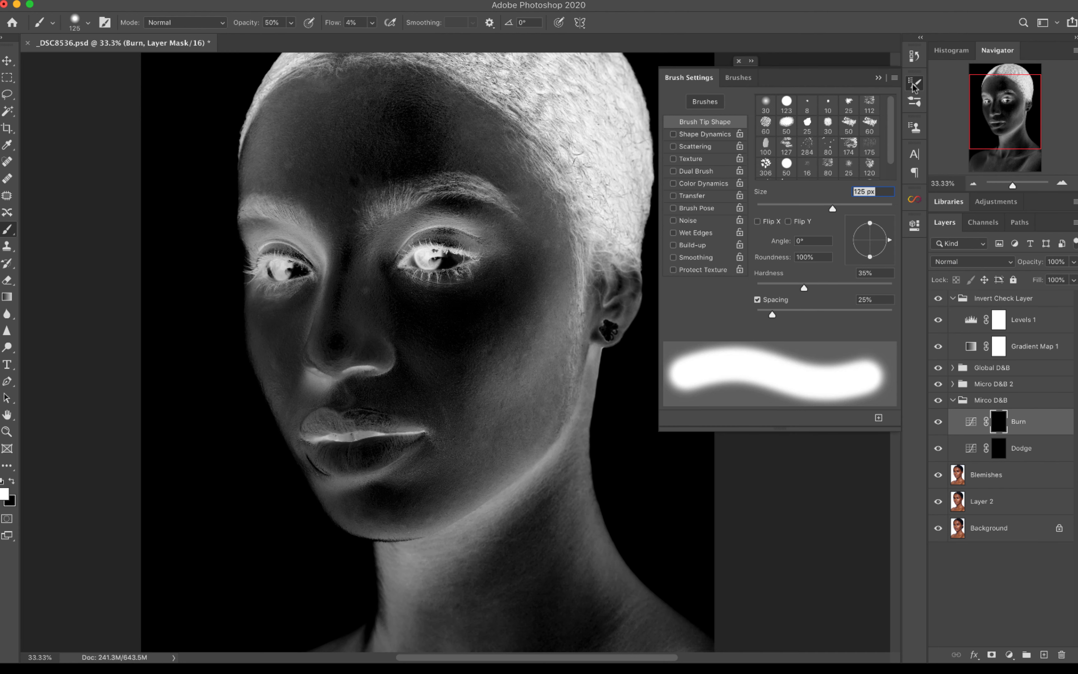
pyautogui.click(673, 195)
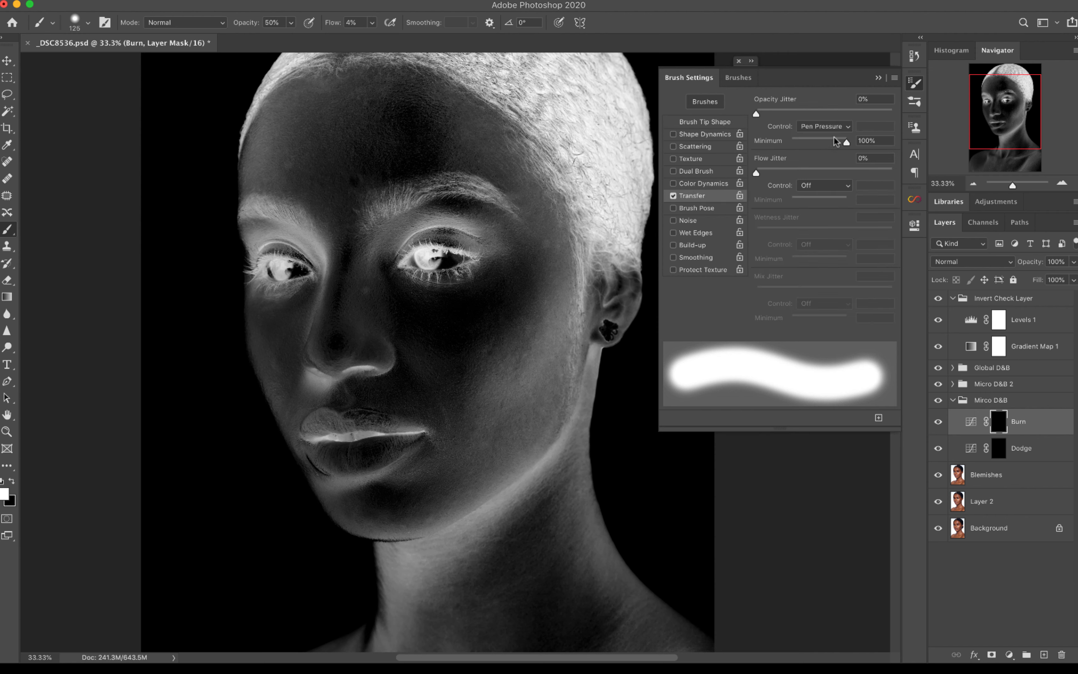
pyautogui.click(804, 185)
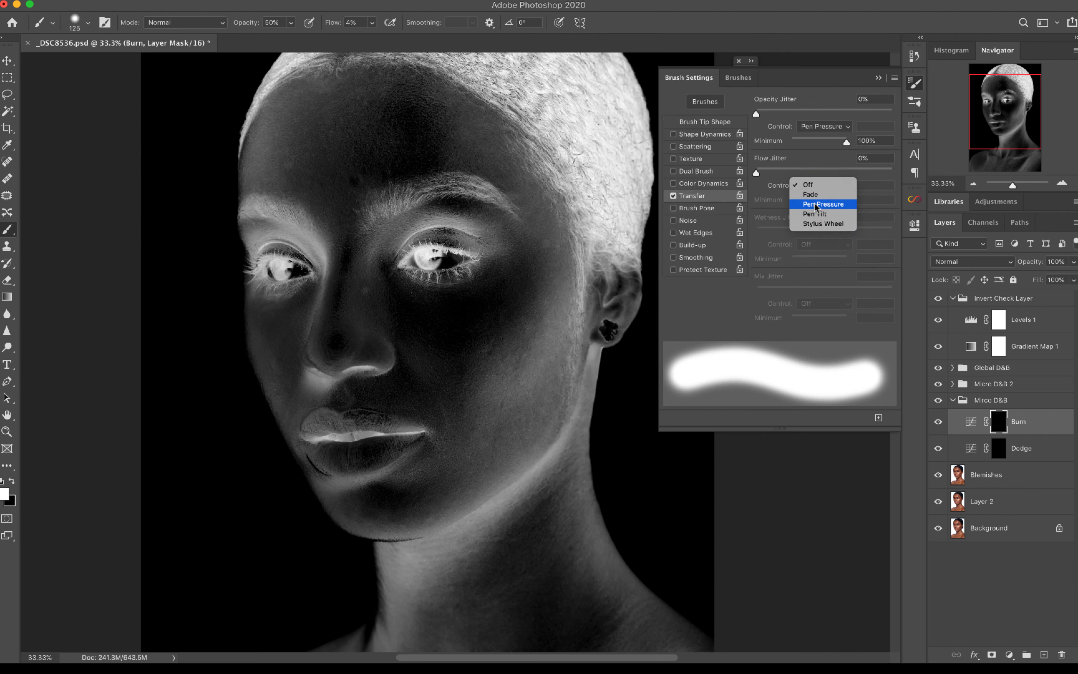
pyautogui.click(816, 204)
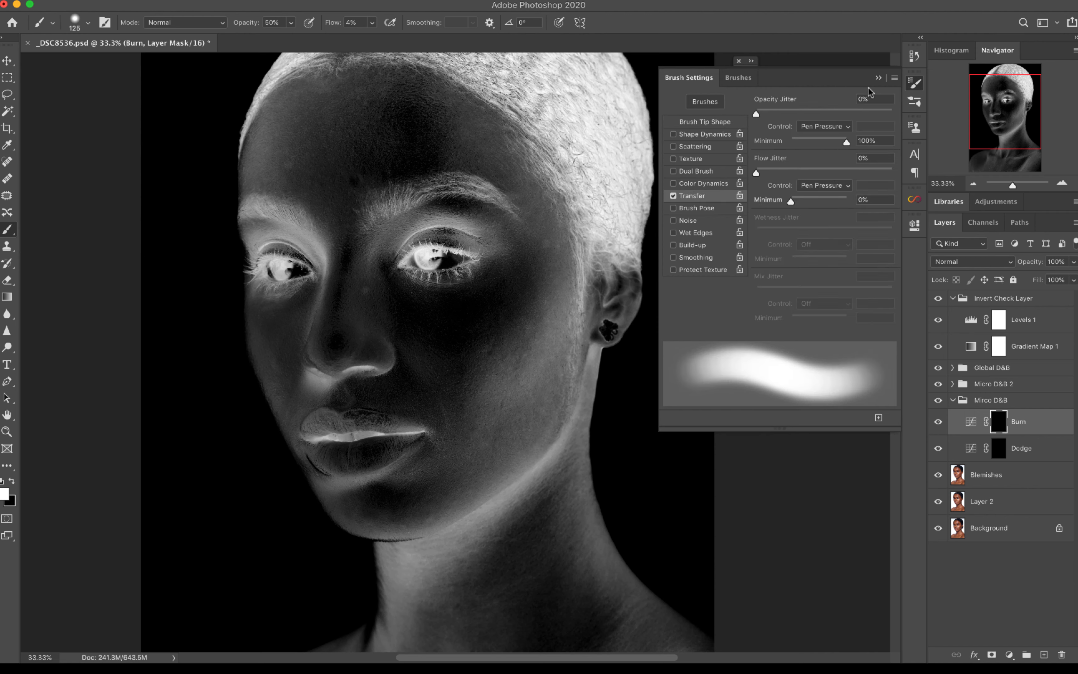
pyautogui.click(877, 78)
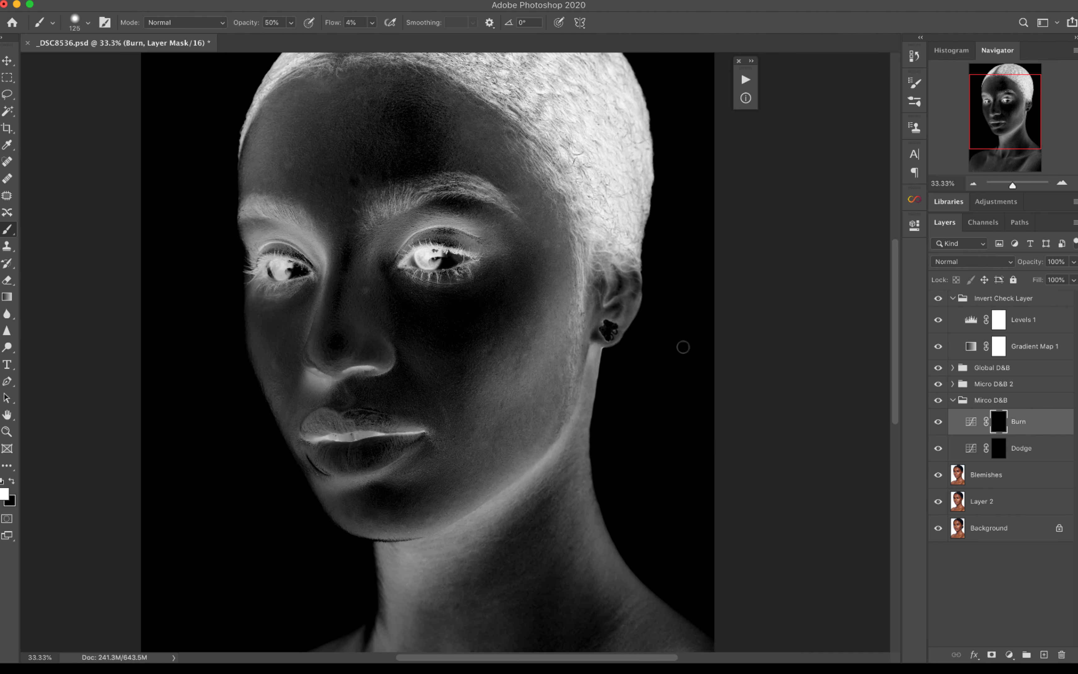
# Brighten the inverted check view by setting the Levels 1 midtone value to 0.48
pyautogui.press('z')
pyautogui.moveTo(397, 349)
pyautogui.mouseDown()
pyautogui.moveTo(433, 335)
pyautogui.moveTo(398, 335)
pyautogui.mouseUp()
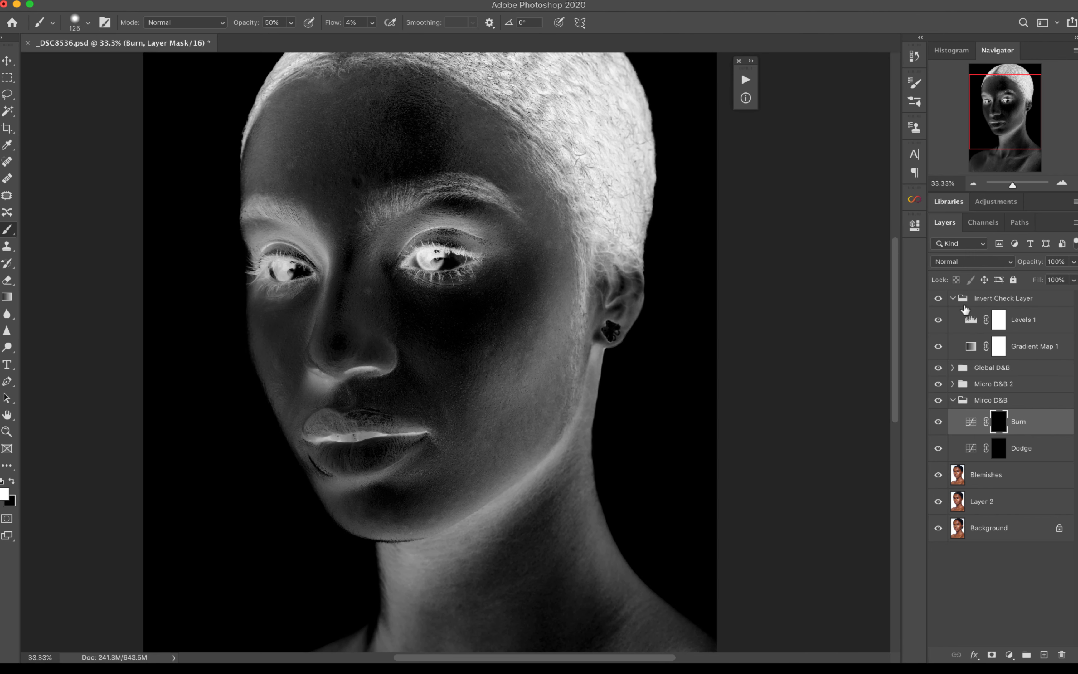
pyautogui.doubleClick(964, 326)
pyautogui.moveTo(848, 359)
pyautogui.mouseDown()
pyautogui.moveTo(805, 356)
pyautogui.moveTo(869, 360)
pyautogui.moveTo(832, 359)
pyautogui.moveTo(840, 355)
pyautogui.mouseUp()
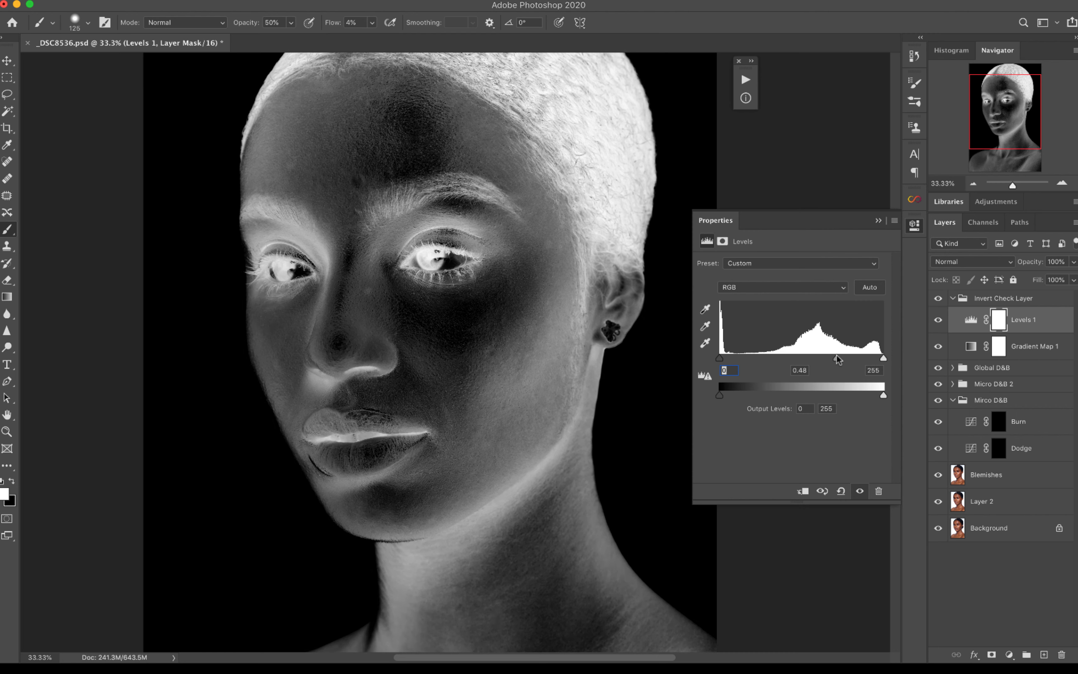
pyautogui.click(878, 221)
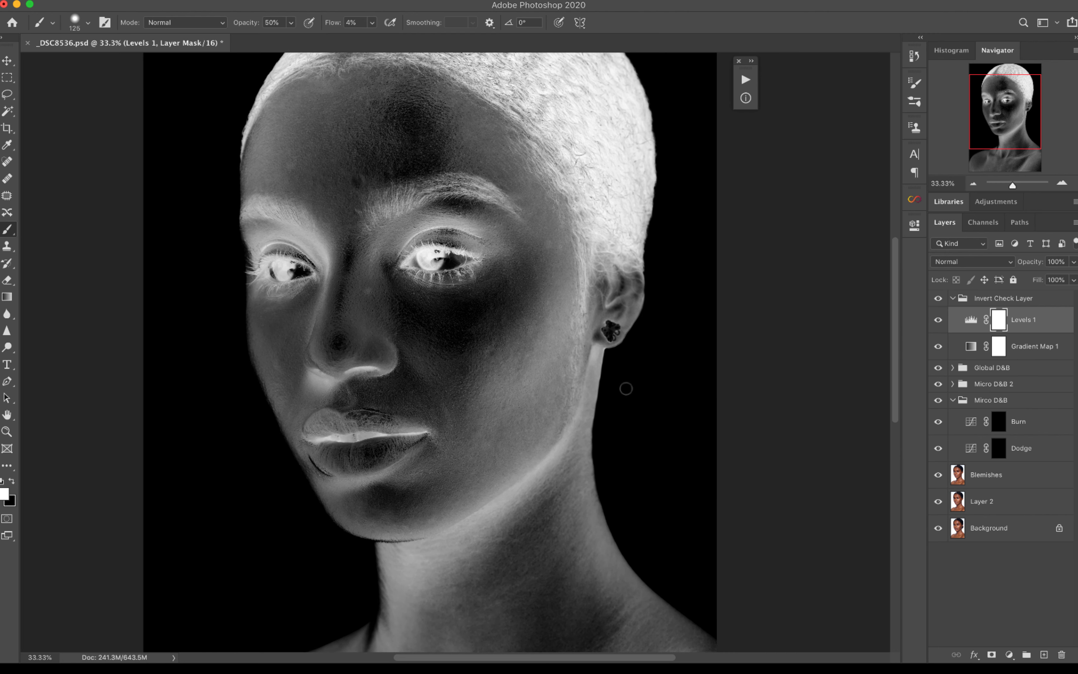
# Select the Burn layer's mask in the Mirco D&B group for painting on the cheek with the Brush tool
pyautogui.hscroll(-6, 625, 388)
pyautogui.press('z')
pyautogui.click(650, 381)
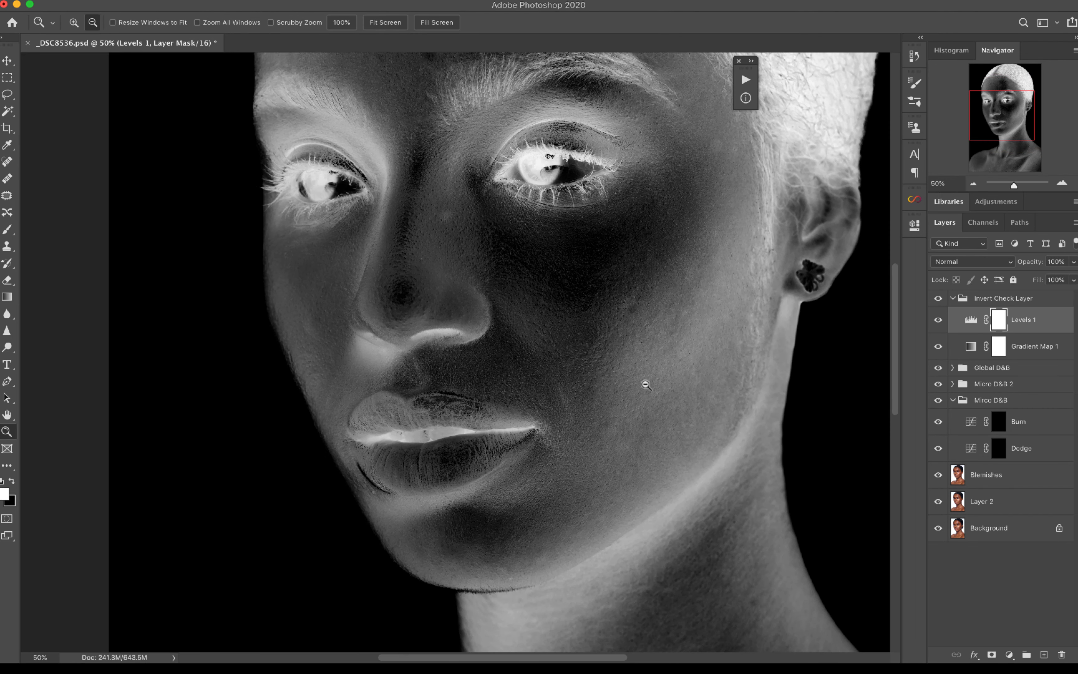
pyautogui.keyDown('alt'); pyautogui.click(646, 384); pyautogui.keyUp('alt')
pyautogui.press('b')
pyautogui.hscroll(1, 653, 383)
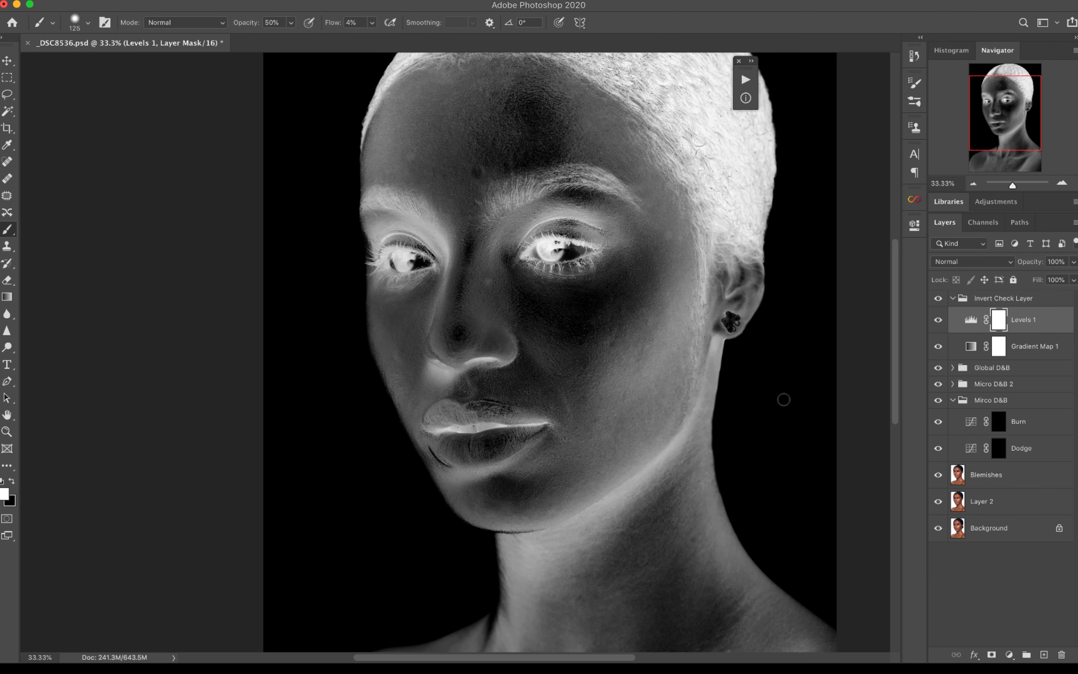
pyautogui.click(999, 425)
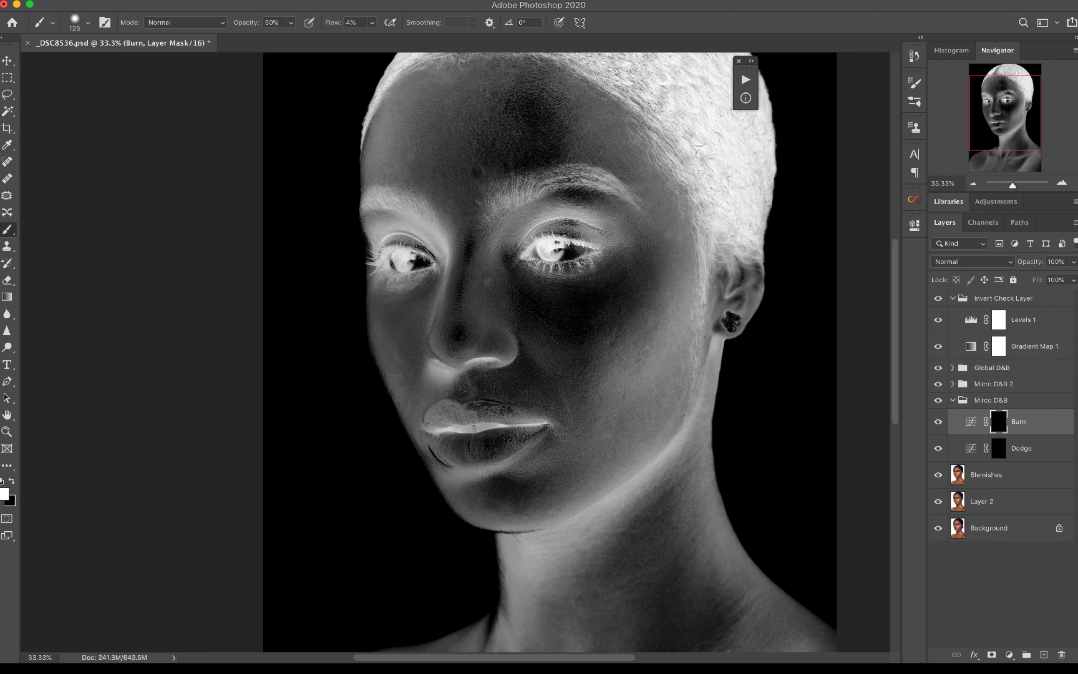
pyautogui.press('z')
pyautogui.click(637, 347)
pyautogui.press('b')
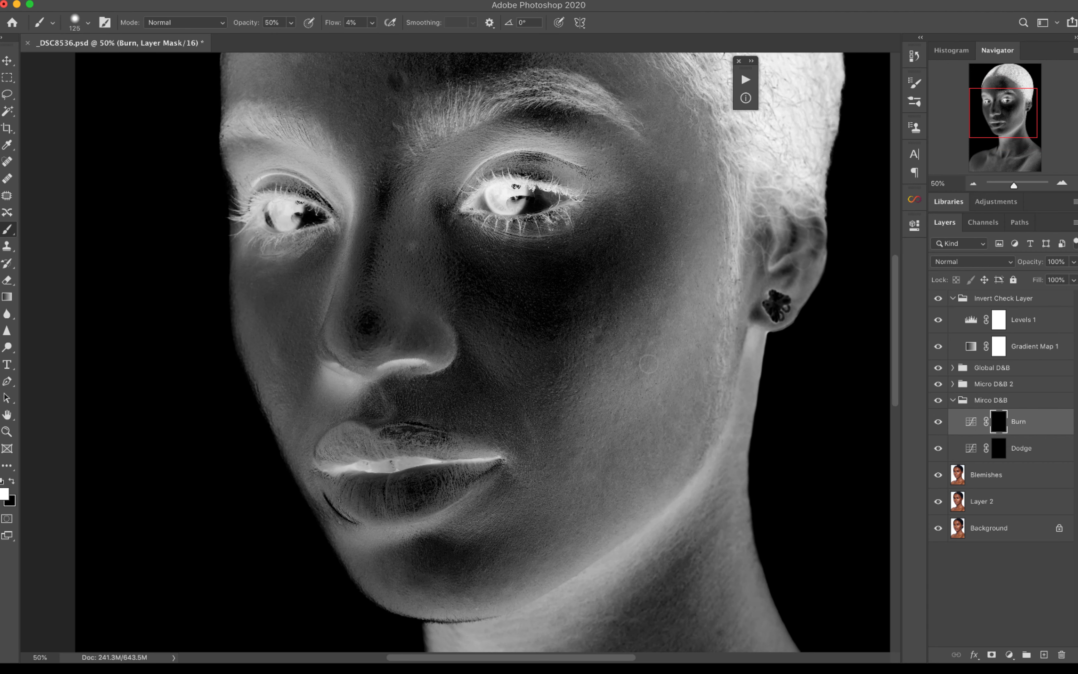
# Reduce the brush size to 45 px and set its hardness to 0%
pyautogui.press('[')
pyautogui.press('[')
pyautogui.press(']')
pyautogui.press(']')
pyautogui.press('[')
pyautogui.press('[')
pyautogui.press('[')
pyautogui.click(90, 27)
pyautogui.moveTo(79, 92); pyautogui.dragTo(68, 93)
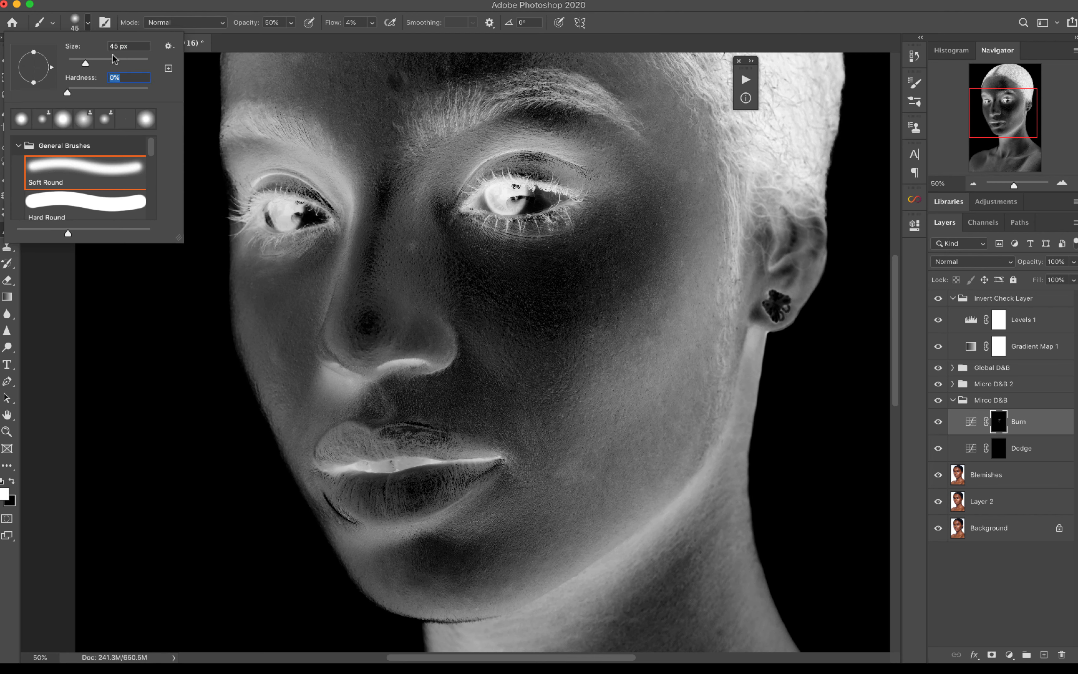
pyautogui.click(657, 37)
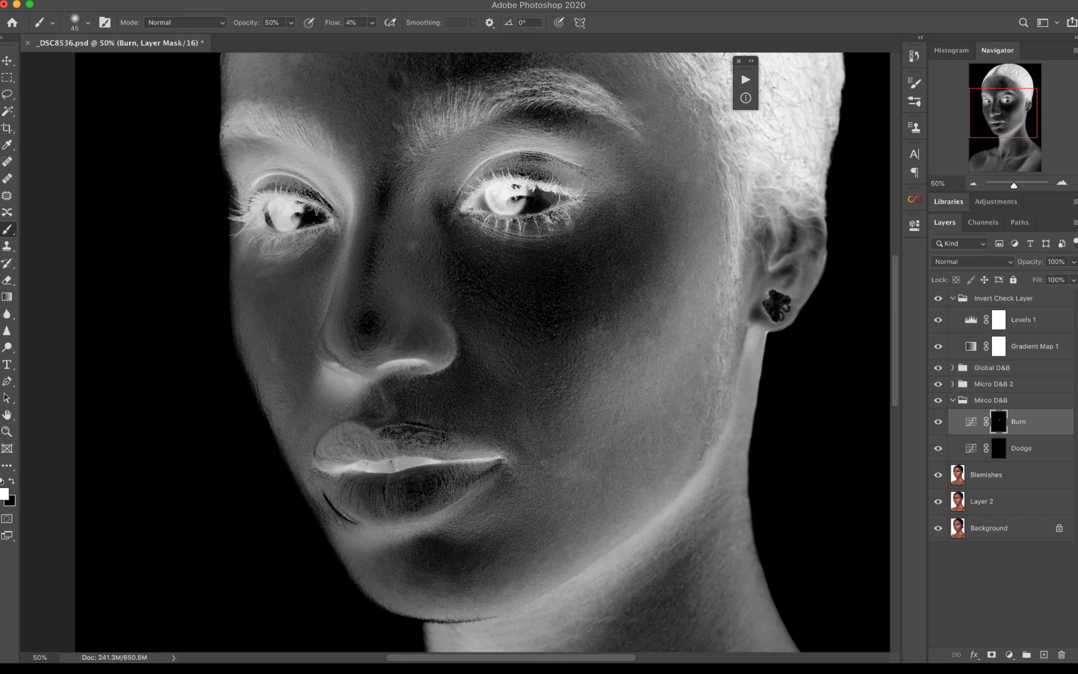
# Dodge the cheek beside the near mouth corner on the Dodge mask, and return to the Burn mask with a 60 px brush
pyautogui.press(']')
pyautogui.click(1001, 449)
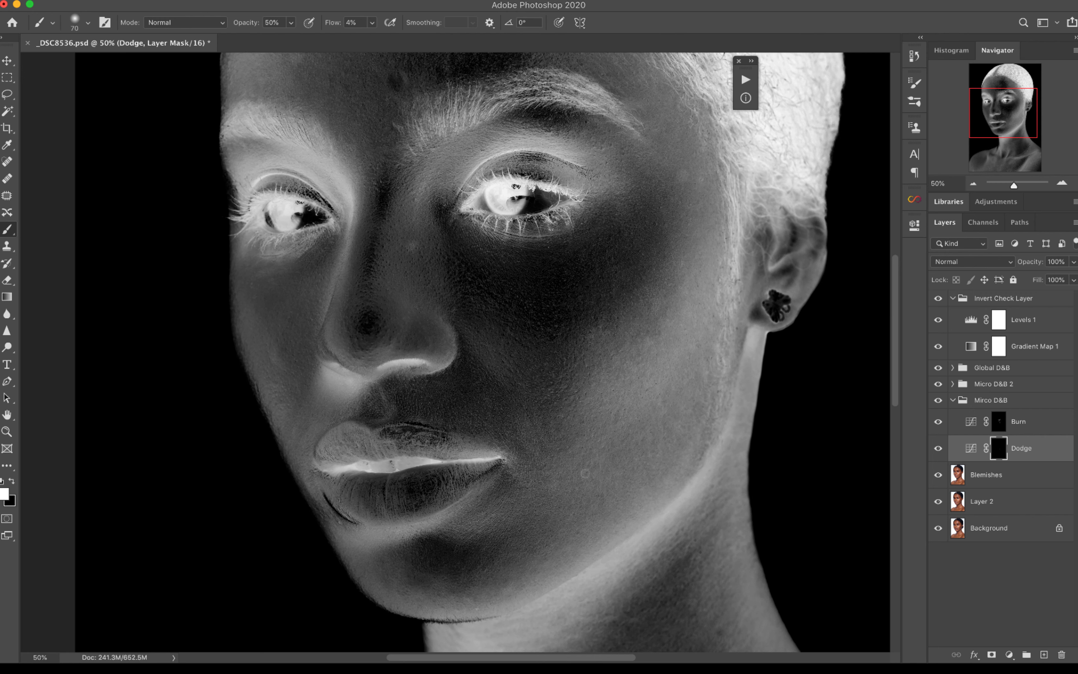
pyautogui.moveTo(548, 441)
pyautogui.mouseDown()
pyautogui.moveTo(527, 438)
pyautogui.moveTo(517, 420)
pyautogui.moveTo(544, 442)
pyautogui.moveTo(536, 453)
pyautogui.moveTo(517, 416)
pyautogui.moveTo(534, 423)
pyautogui.moveTo(533, 440)
pyautogui.mouseUp()
pyautogui.press('[')
pyautogui.hotkey('alt', ']')
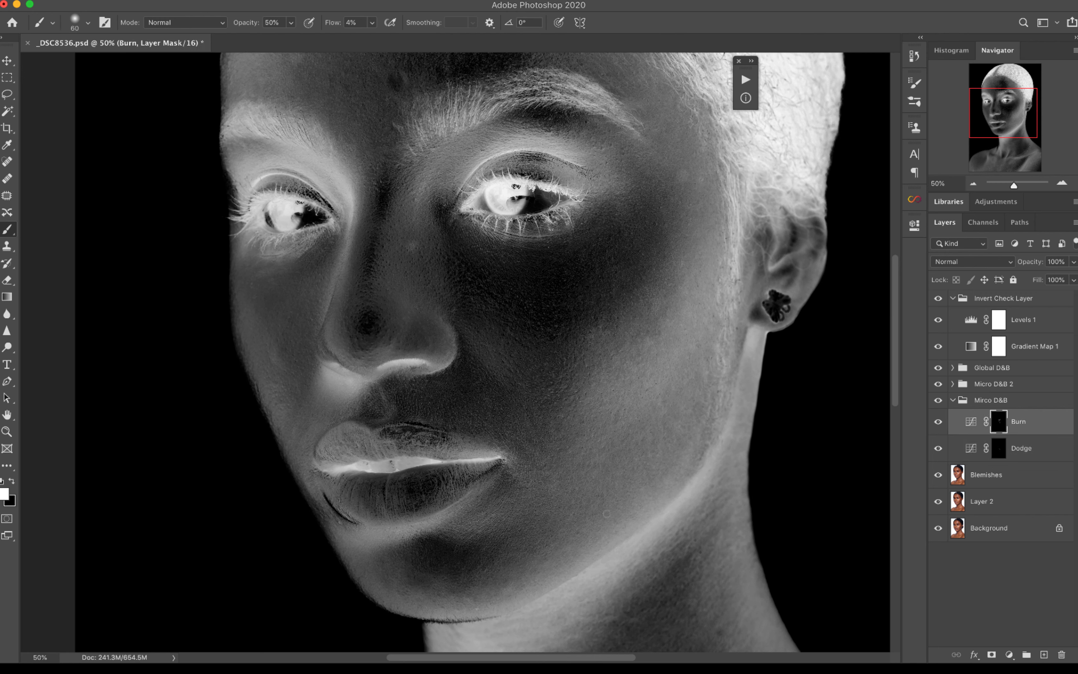
# Burn the bright patches on the cheek on the Burn mask, adjusting the brush size up to 80 px
pyautogui.press('[')
pyautogui.press('[')
pyautogui.press('[')
pyautogui.press('[')
pyautogui.press(']')
pyautogui.press(']')
pyautogui.press(']')
pyautogui.press(']')
pyautogui.press(']')
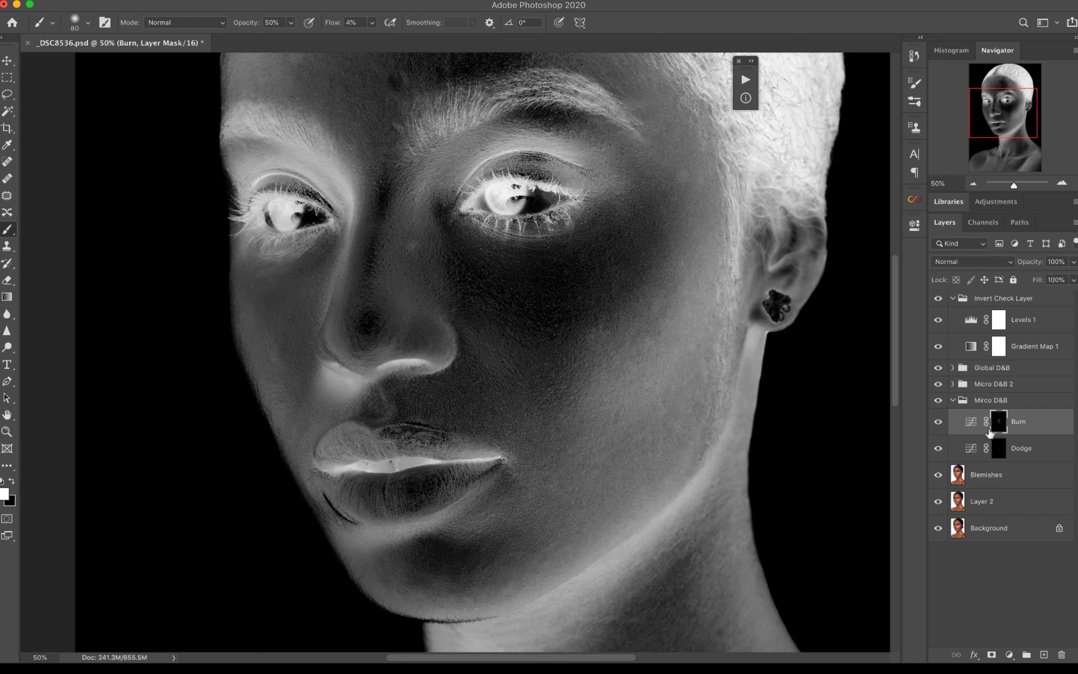
# Hide the Invert Check Layer group and compare the cheek in colour with and without the Mirco D&B group
pyautogui.click(935, 402)
pyautogui.click(935, 403)
pyautogui.click(936, 403)
pyautogui.click(935, 403)
pyautogui.click(938, 299)
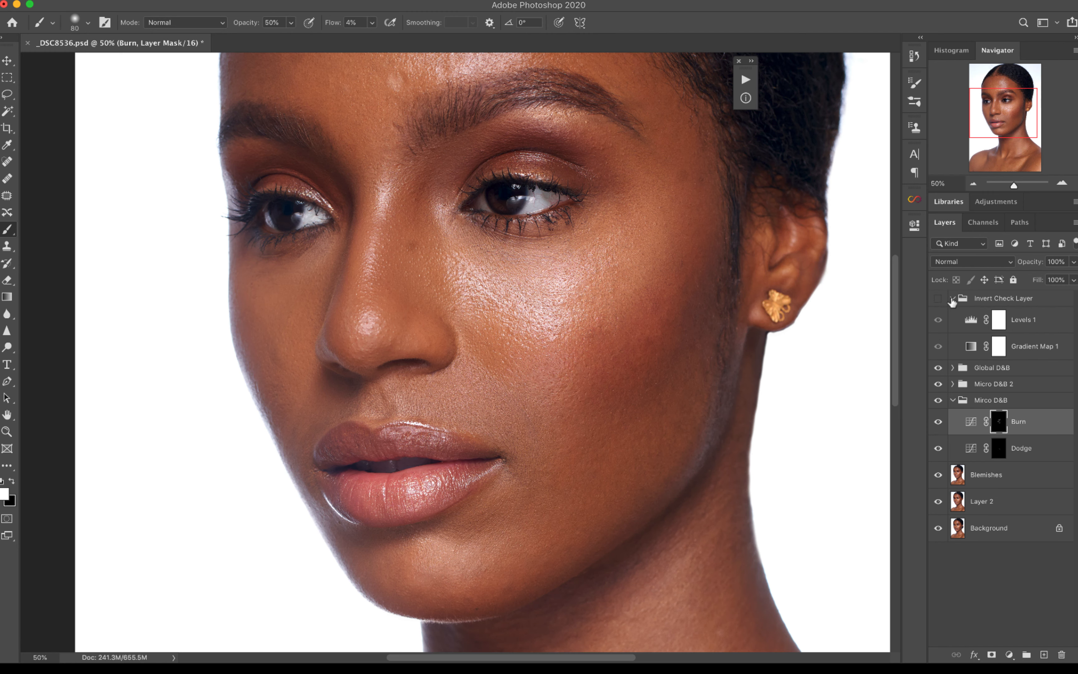
pyautogui.click(936, 403)
pyautogui.click(937, 405)
pyautogui.click(936, 411)
# Compare the whole portrait with and without the Mirco D&B group, and show the Invert Check Layer group again
pyautogui.press('z')
pyautogui.keyDown('alt'); pyautogui.click(645, 387); pyautogui.keyUp('alt')
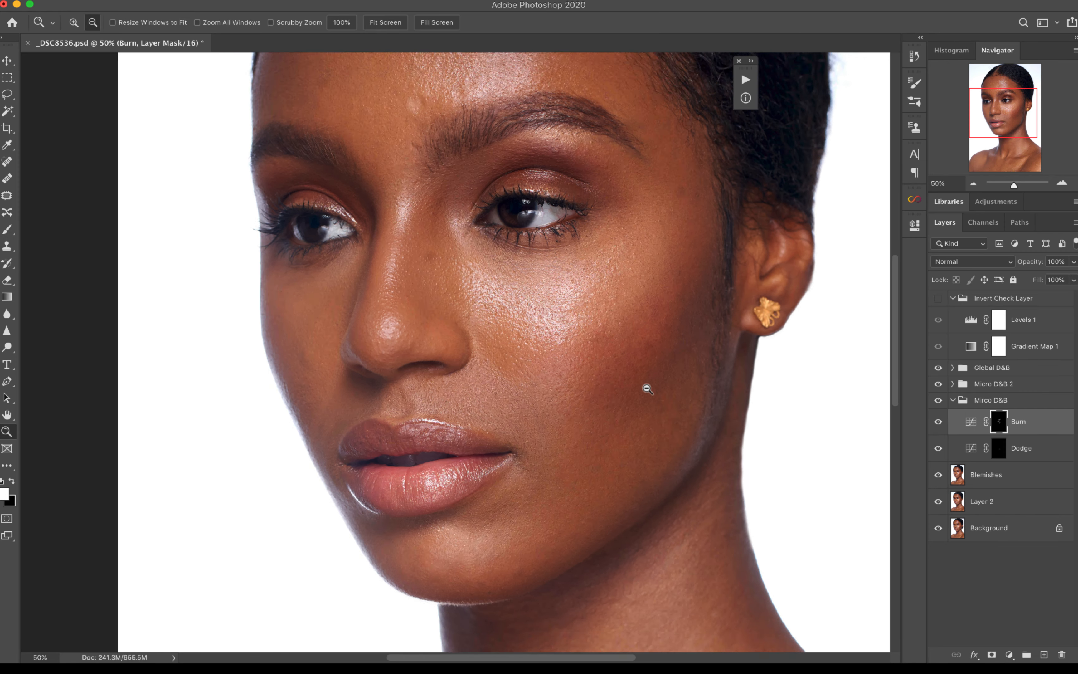
pyautogui.press('z')
pyautogui.click(625, 363)
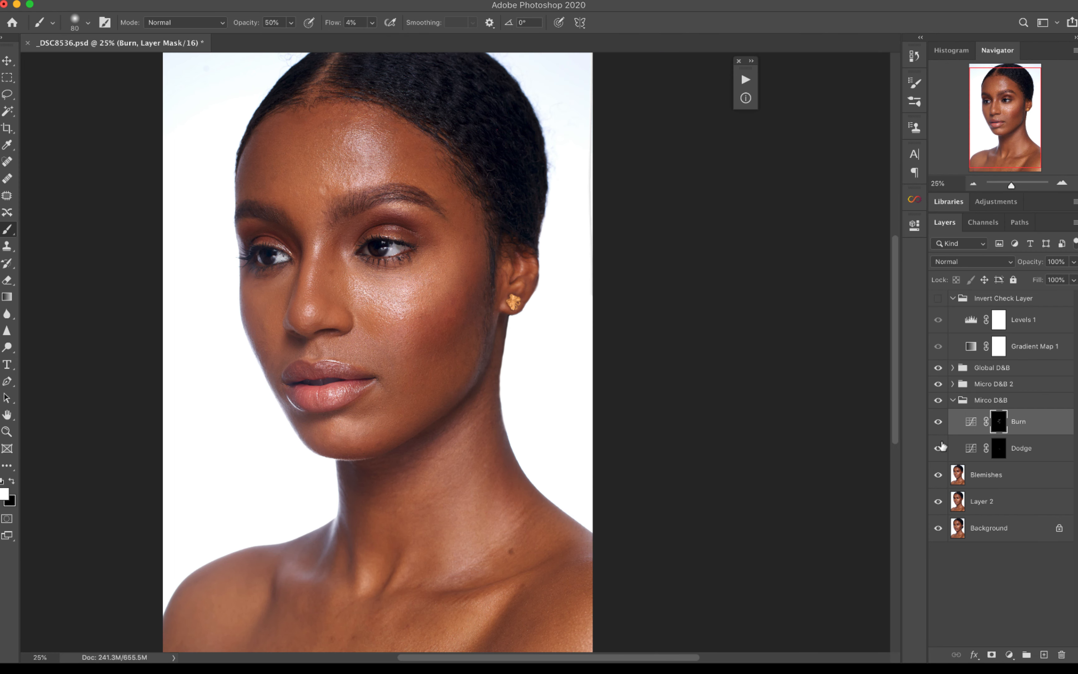
pyautogui.click(938, 401)
pyautogui.click(938, 401)
pyautogui.click(938, 403)
pyautogui.click(938, 403)
pyautogui.click(942, 406)
pyautogui.click(942, 407)
pyautogui.click(939, 298)
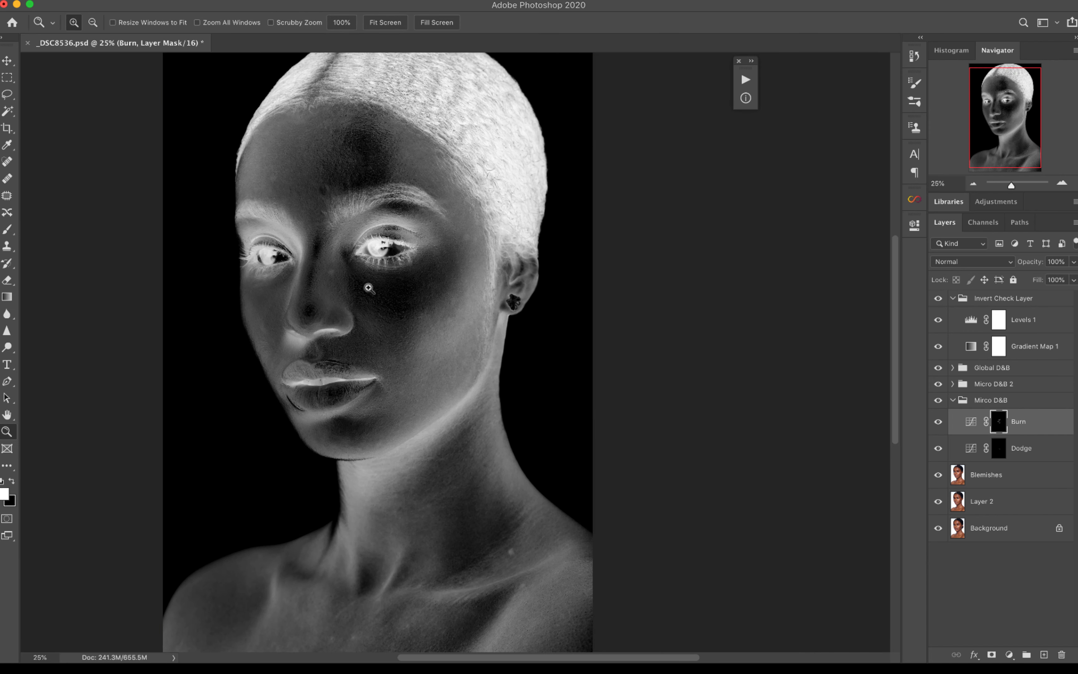
# Dodge the lower cheek near the mouth corner on the Dodge mask in the Mirco D&B group with a 100 px brush
pyautogui.keyDown('super'); pyautogui.click(374, 292); pyautogui.keyUp('super')
pyautogui.click(1000, 454)
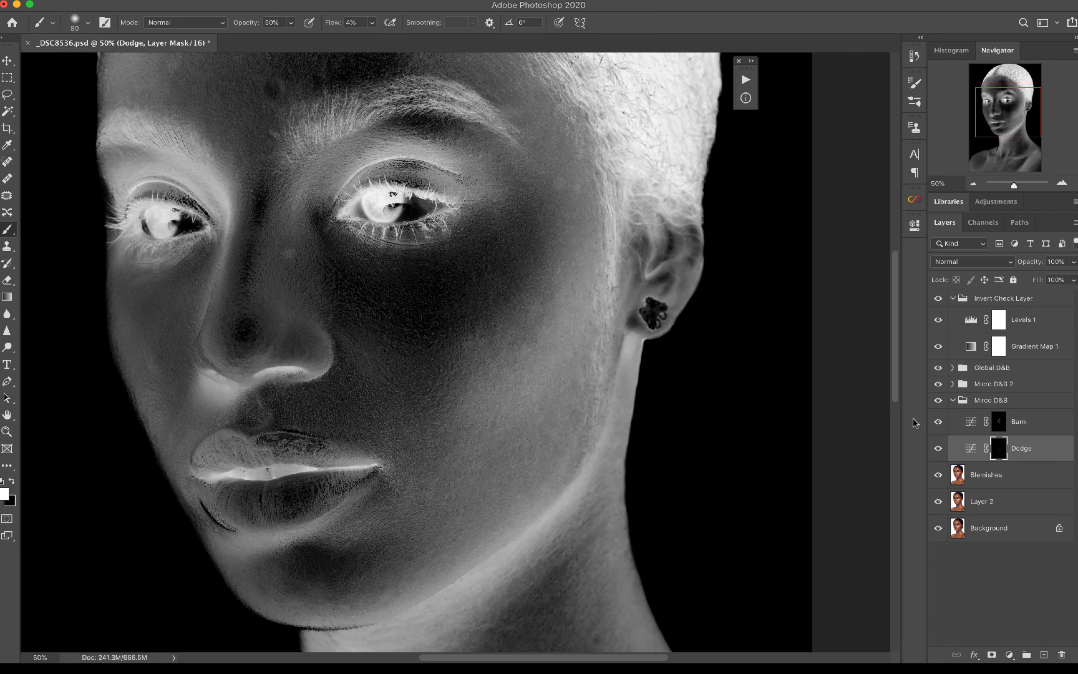
pyautogui.press('[')
pyautogui.press('[')
pyautogui.press('[')
pyautogui.press(']')
pyautogui.press(']')
pyautogui.press(']')
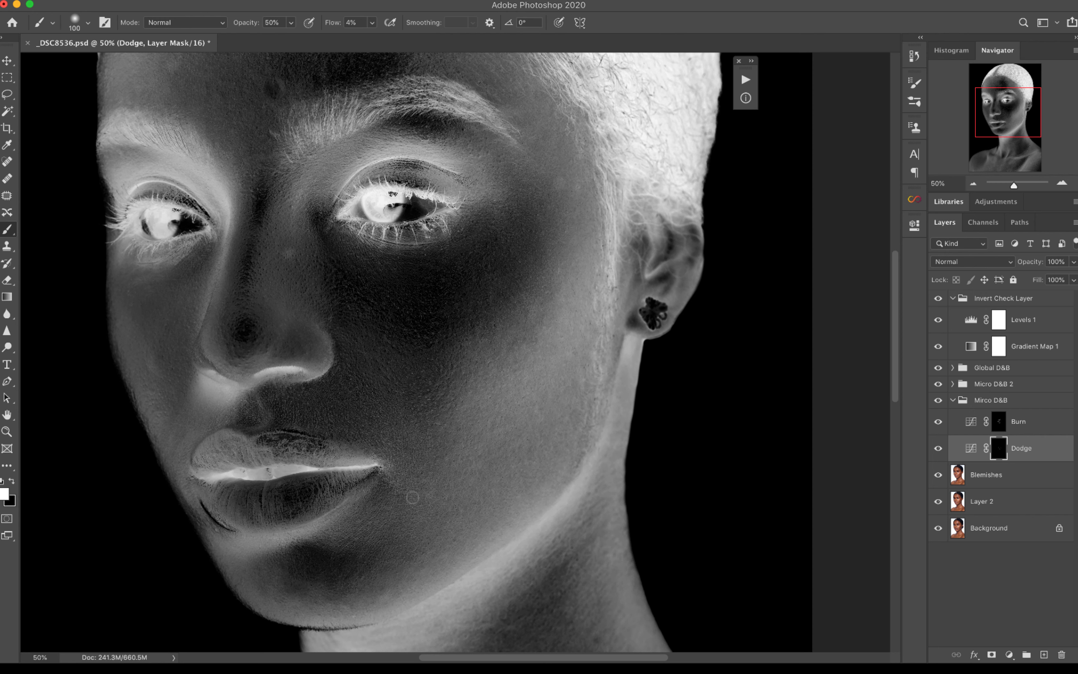
# Continue evening out the cheek with a smaller brush, switching from the Dodge mask to the Burn mask
pyautogui.press('[')
pyautogui.press('[')
pyautogui.press('[')
pyautogui.press('[')
pyautogui.hotkey('alt', ']')
pyautogui.press(']')
pyautogui.press(']')
# Check the Mirco D&B group's effect in colour with the inverted view hidden, and bring the inverted view back
pyautogui.click(937, 299)
pyautogui.click(937, 400)
pyautogui.press('super+minus')
pyautogui.click(939, 399)
pyautogui.click(939, 399)
pyautogui.click(938, 400)
pyautogui.press('super+plus')
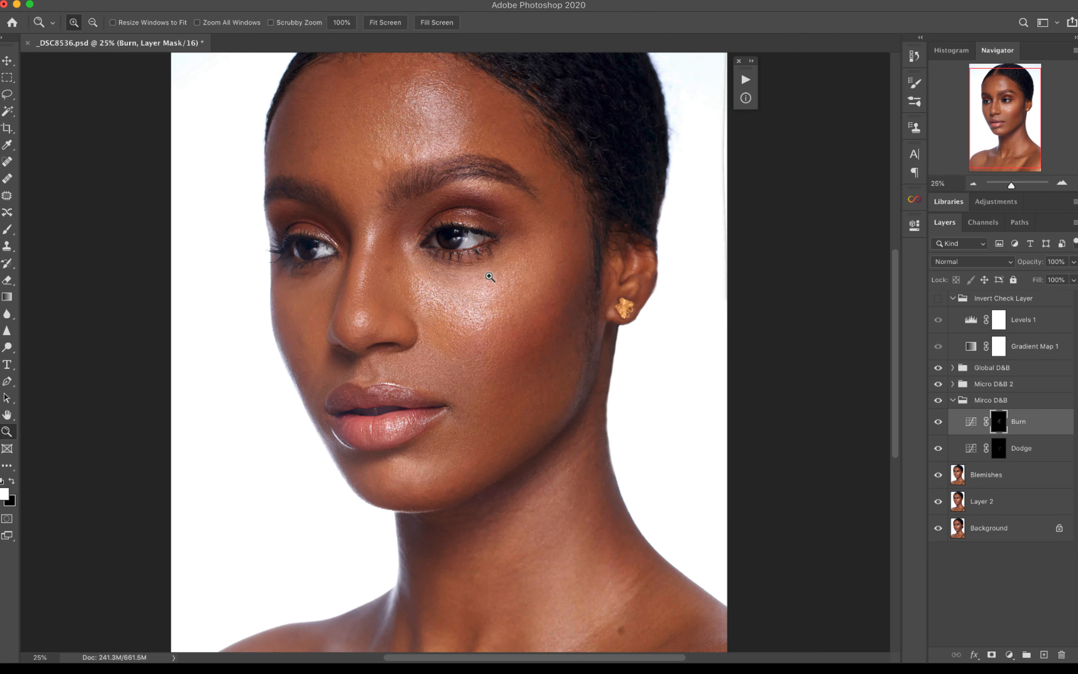
pyautogui.click(938, 298)
# Burn the upper cheek below the near eye on the Burn mask, and switch to the Dodge mask with a 70 px brush
pyautogui.press('[')
pyautogui.press('[')
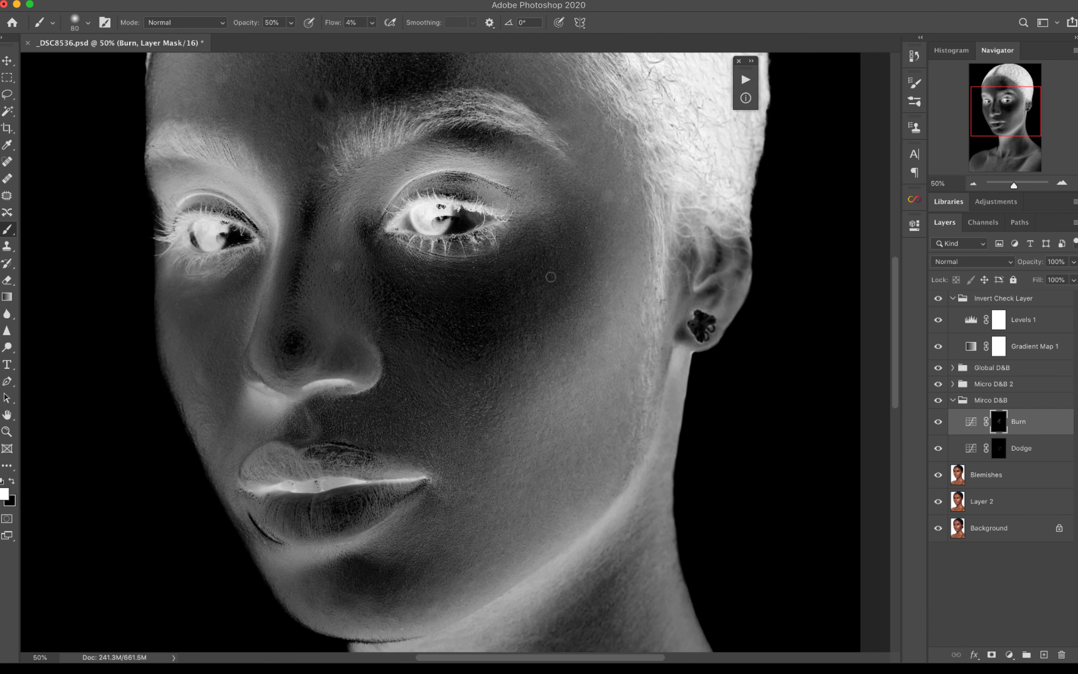
pyautogui.press(']')
pyautogui.press(']')
pyautogui.press('[')
pyautogui.press('[')
pyautogui.hotkey('alt', '[')
pyautogui.press('[')
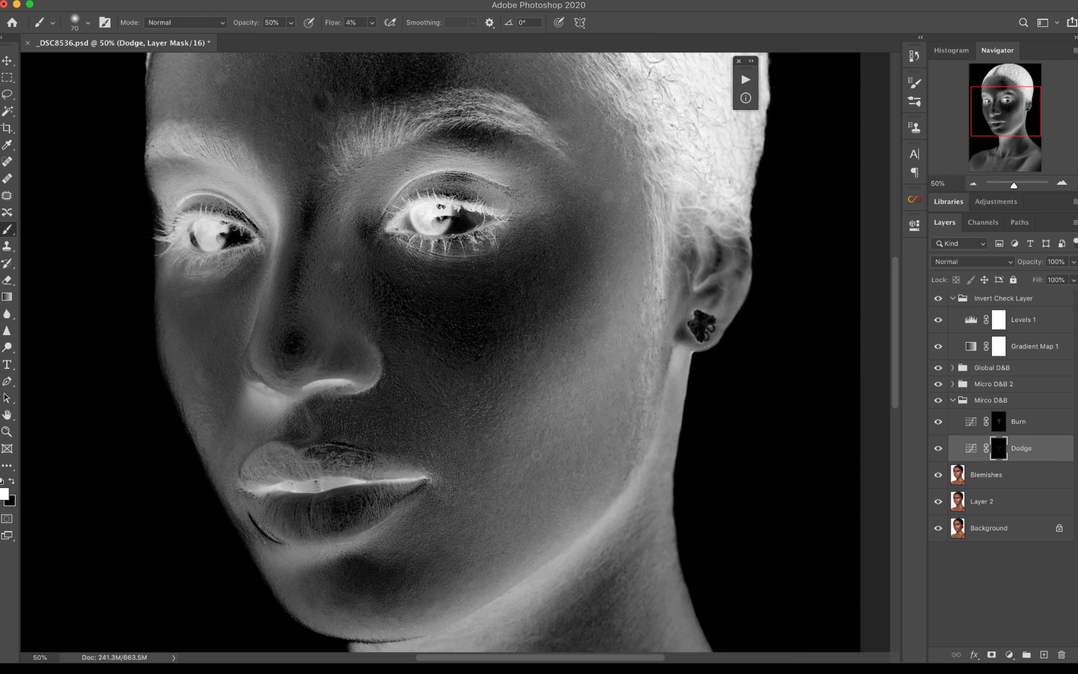
# Set the brush flow to 3% and return to the Burn mask
pyautogui.click(335, 22)
pyautogui.write('3')
pyautogui.press('Return')
pyautogui.hotkey('alt', ']')
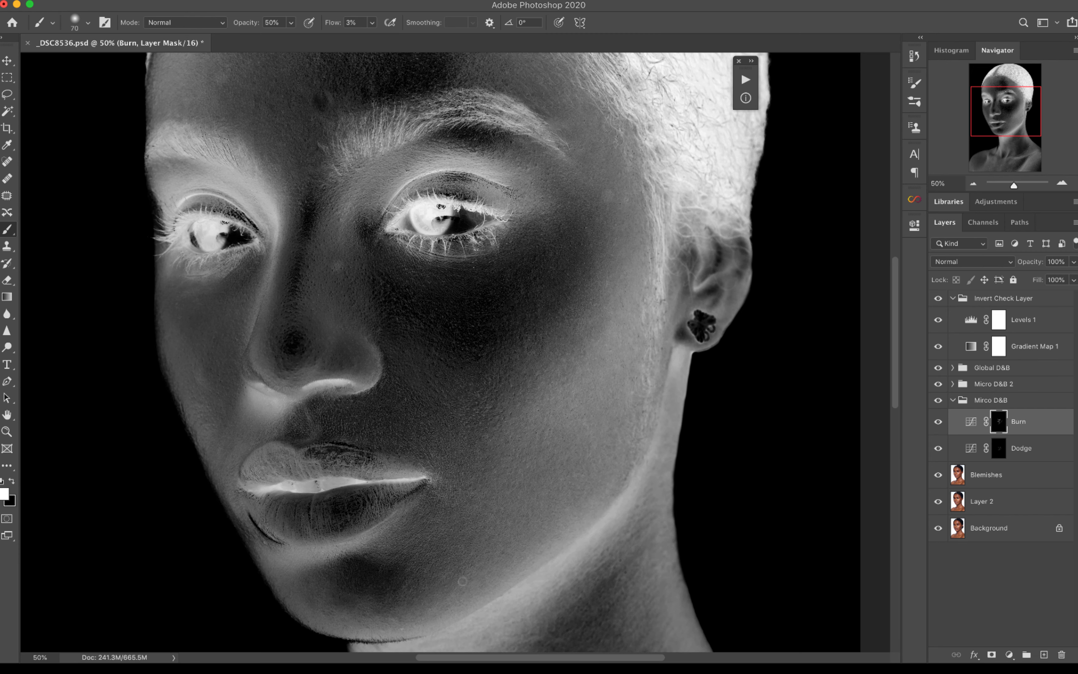
# Even out the lower cheek beside the mouth corner on the Dodge and Burn masks, ending on Dodge with a 50 px brush
pyautogui.moveTo(463, 580); pyautogui.dragTo(552, 366)
pyautogui.hotkey('alt', '[')
pyautogui.hotkey('alt', ']')
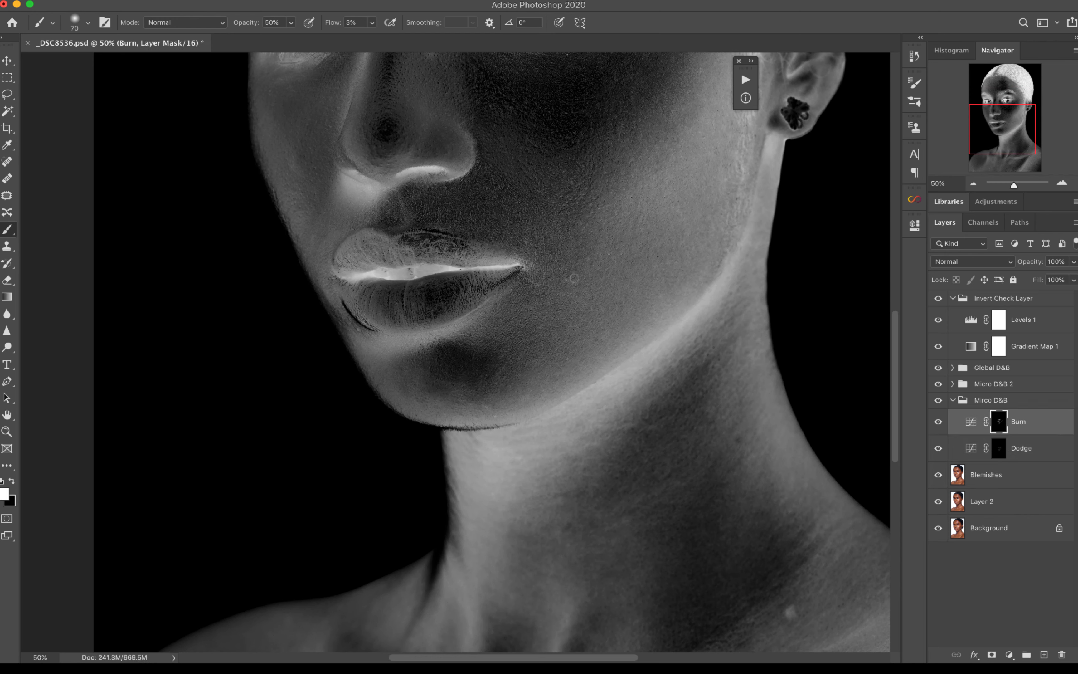
pyautogui.press('[')
pyautogui.press('[')
pyautogui.hotkey('alt', '[')
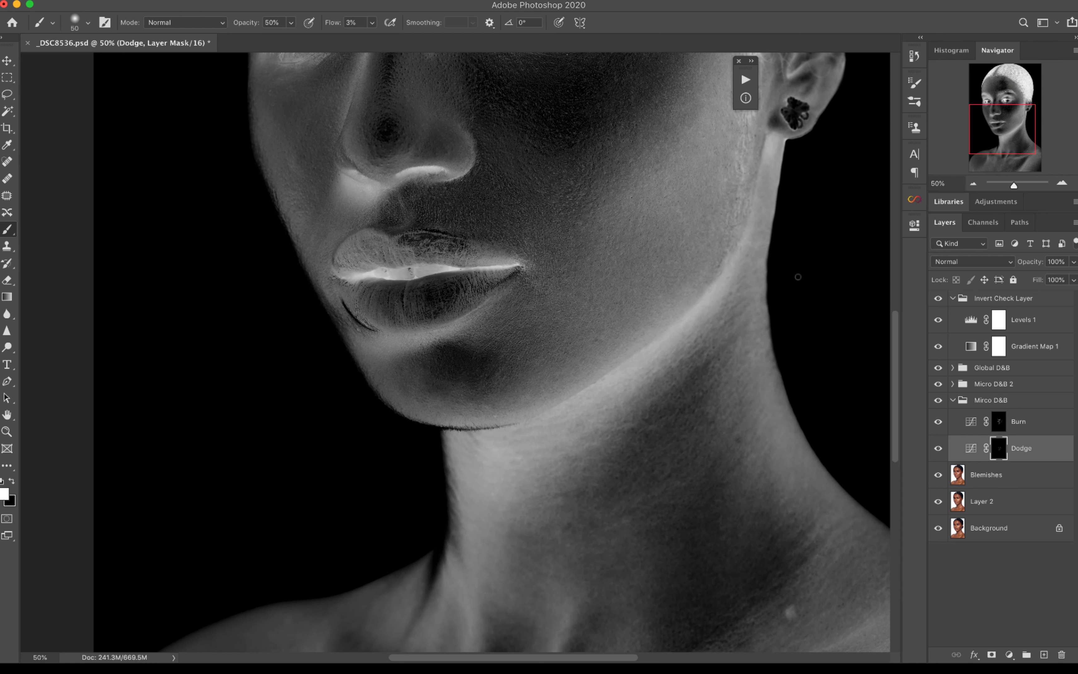
# Examine the face in colour with the inverted check view hidden, comparing it with and without the Mirco D&B group
pyautogui.press('z')
pyautogui.keyDown('alt'); pyautogui.click(589, 332); pyautogui.keyUp('alt')
pyautogui.keyDown('alt'); pyautogui.click(594, 334); pyautogui.keyUp('alt')
pyautogui.keyDown('alt'); pyautogui.click(594, 308); pyautogui.keyUp('alt')
pyautogui.click(439, 299)
pyautogui.click(439, 298)
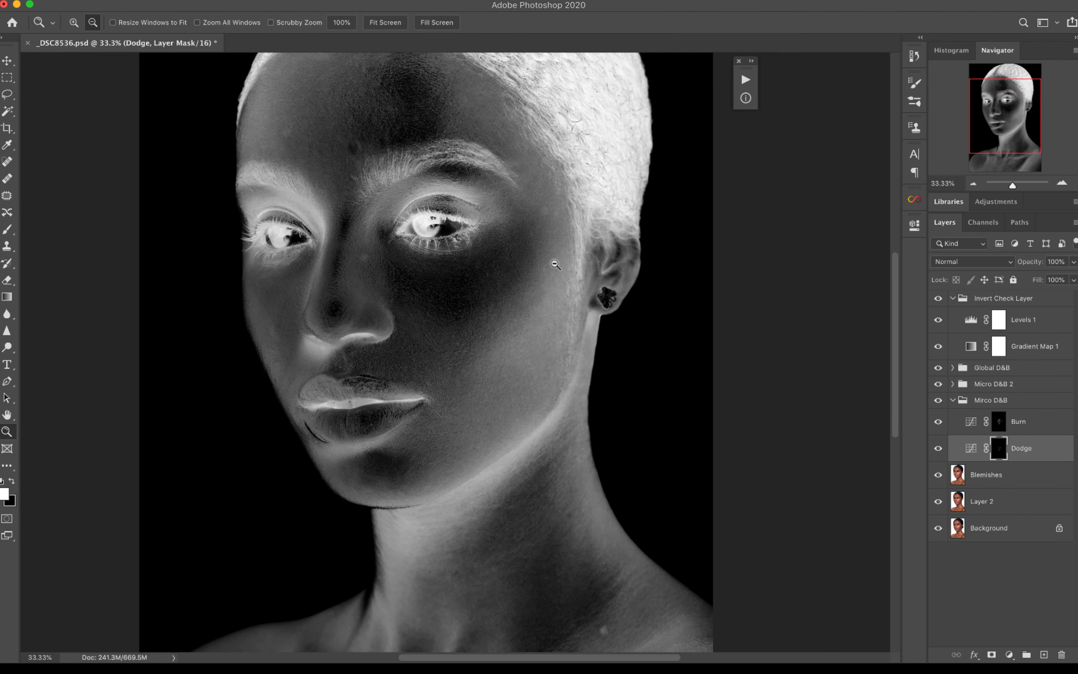
pyautogui.press('b')
pyautogui.click(938, 399)
pyautogui.click(938, 298)
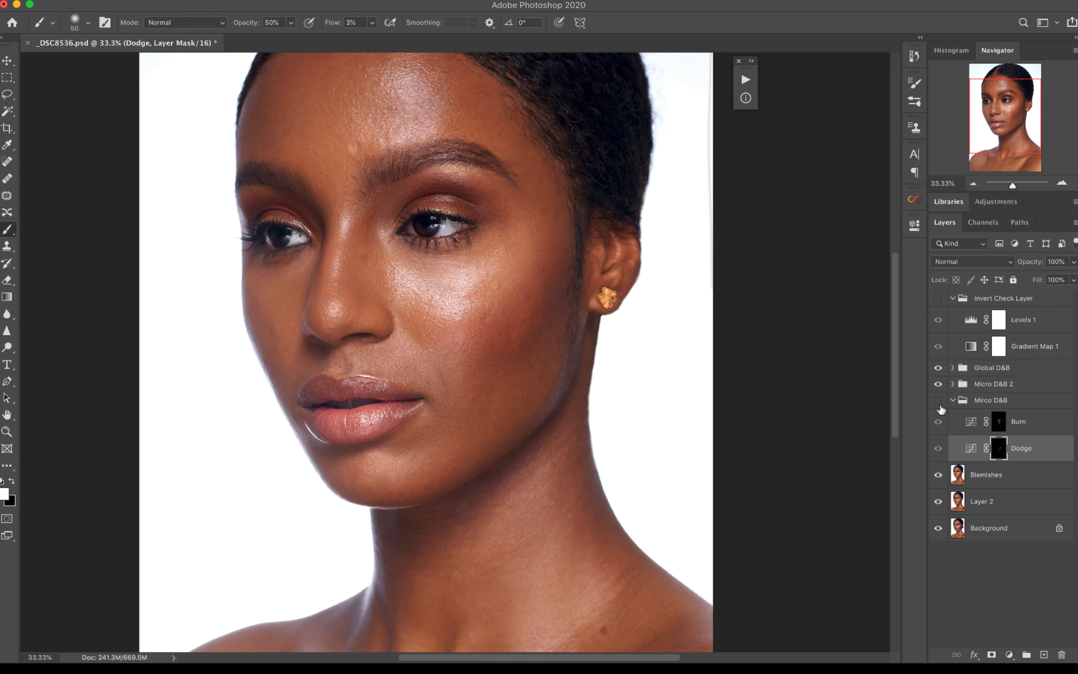
pyautogui.click(938, 401)
pyautogui.click(936, 400)
pyautogui.click(932, 399)
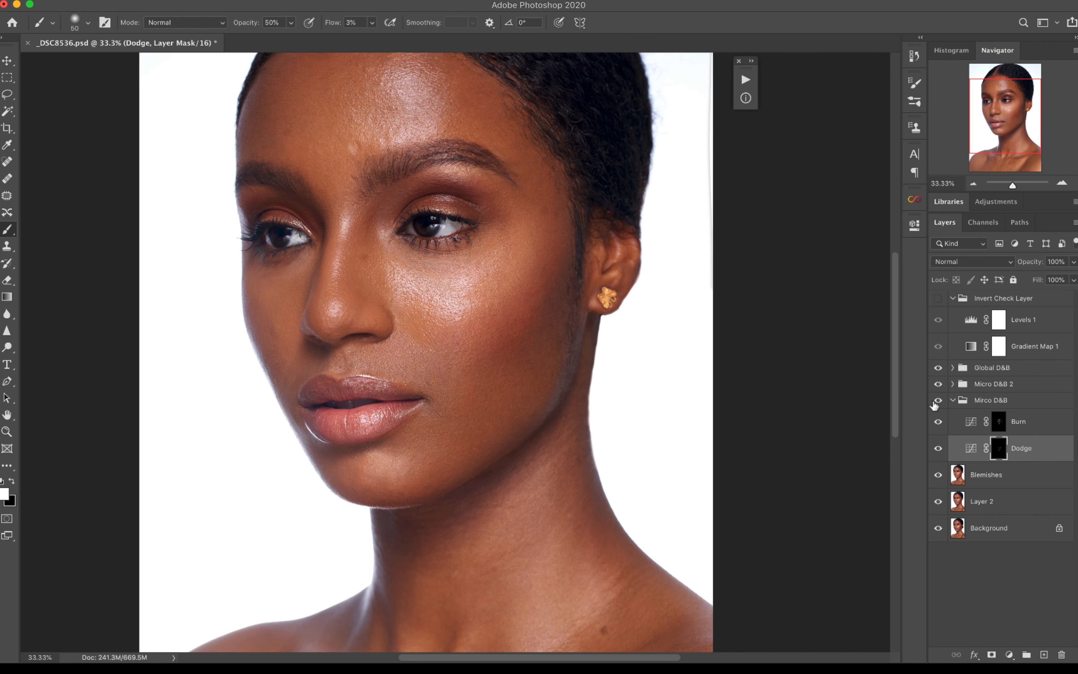
pyautogui.click(933, 399)
pyautogui.click(933, 399)
# Compare the full portrait before and after the Mirco D&B adjustments, and turn the inverted check view back on
pyautogui.press('z')
pyautogui.keyDown('alt'); pyautogui.click(484, 399); pyautogui.keyUp('alt')
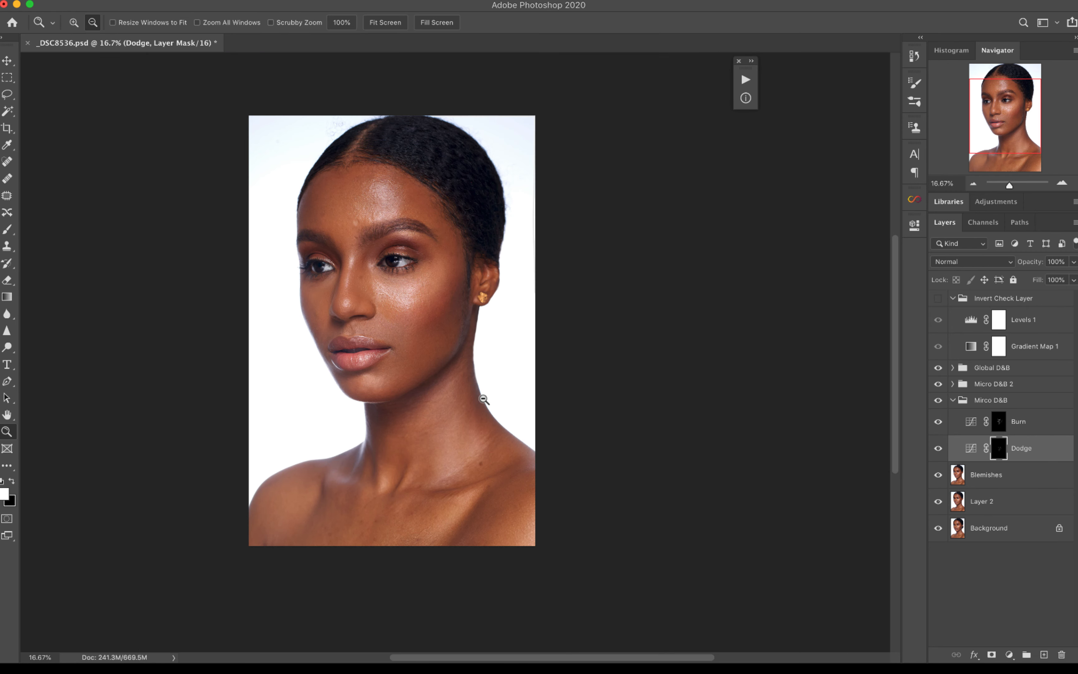
pyautogui.keyDown('alt'); pyautogui.click(371, 373); pyautogui.keyUp('alt')
pyautogui.click(392, 347)
pyautogui.click(399, 347)
pyautogui.press('b')
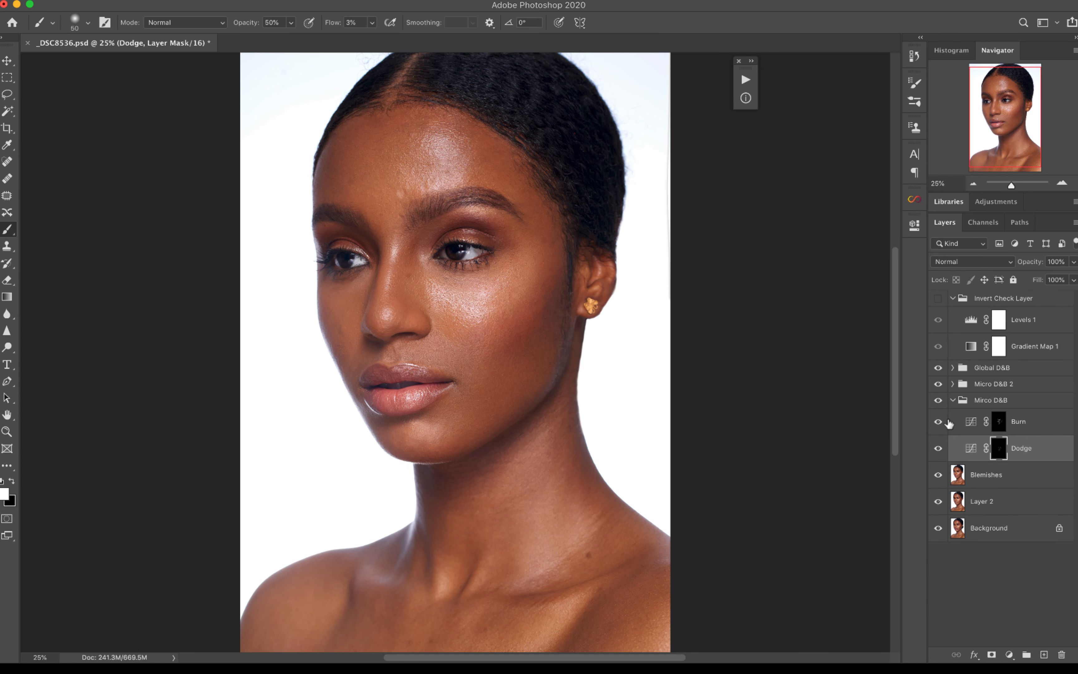
pyautogui.click(935, 400)
pyautogui.click(935, 399)
pyautogui.click(932, 401)
pyautogui.click(933, 401)
pyautogui.click(937, 298)
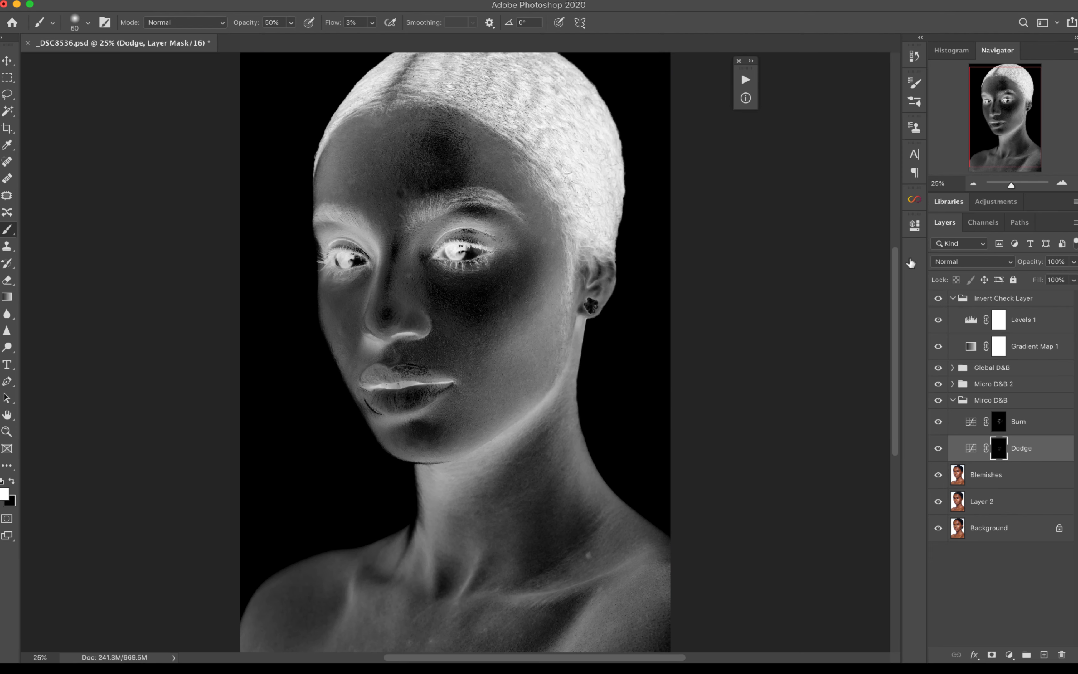
# Alternate between the Burn and Dodge masks to even out the outer cheek, enlarging the brush to 90 px
pyautogui.press('super+plus')
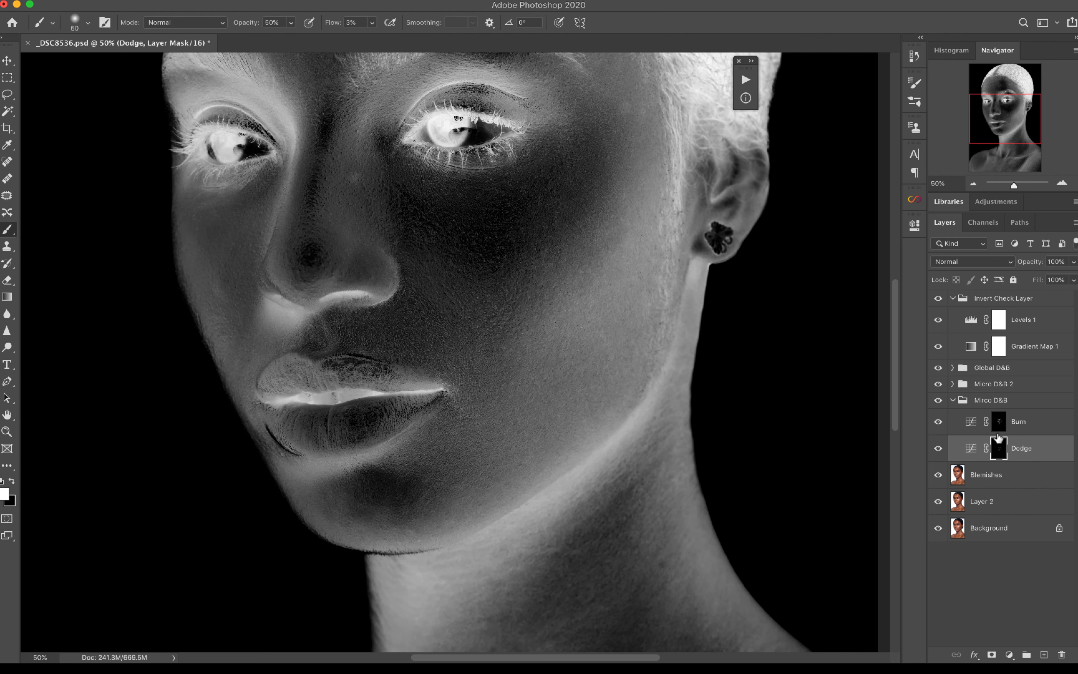
pyautogui.click(997, 422)
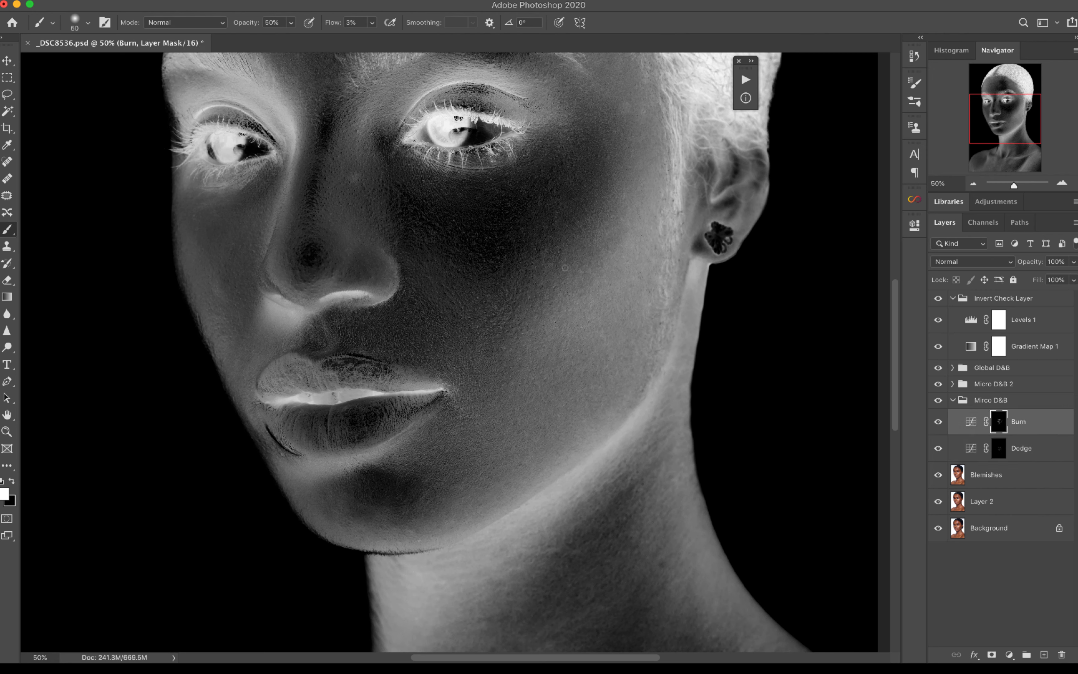
pyautogui.click(997, 447)
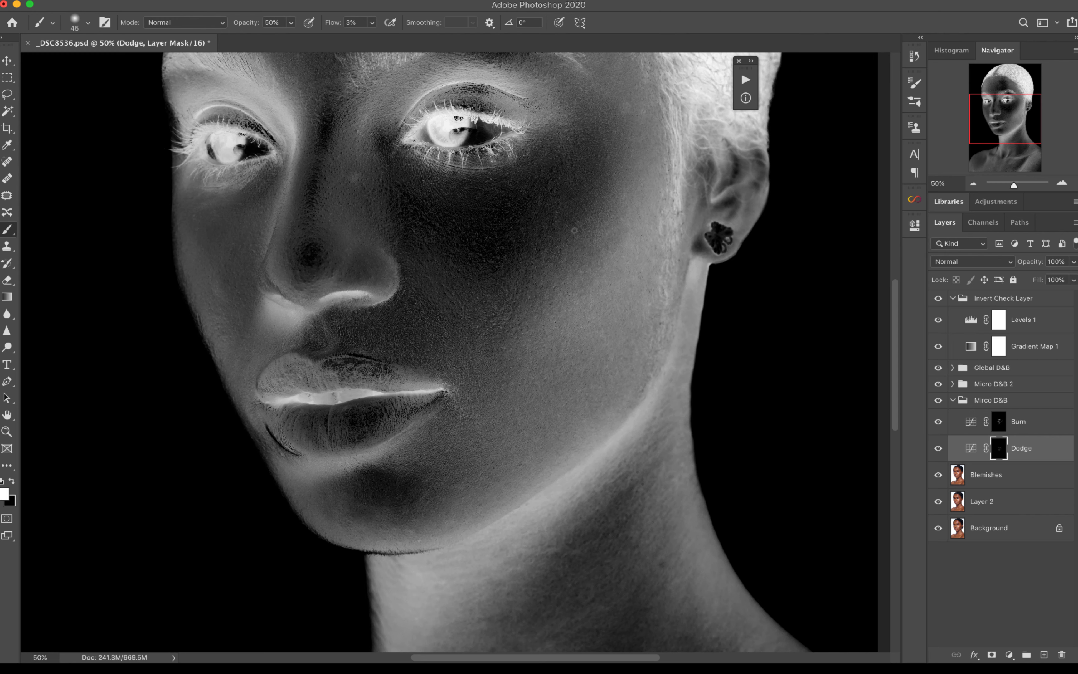
pyautogui.press(']')
pyautogui.press(']')
pyautogui.click(997, 423)
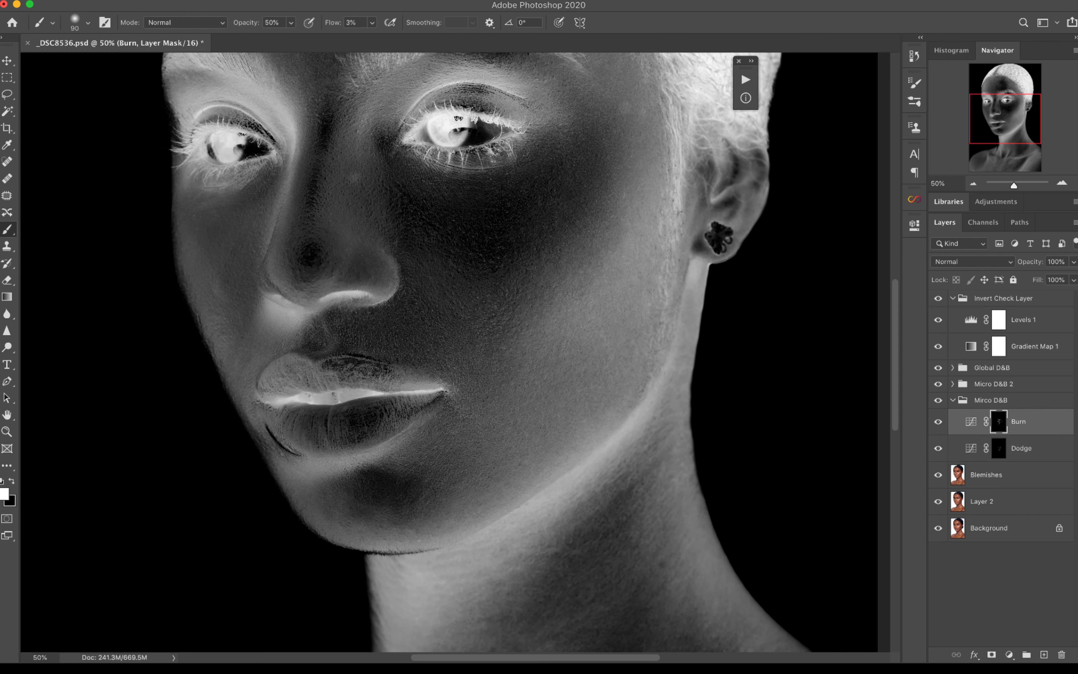
pyautogui.click(997, 448)
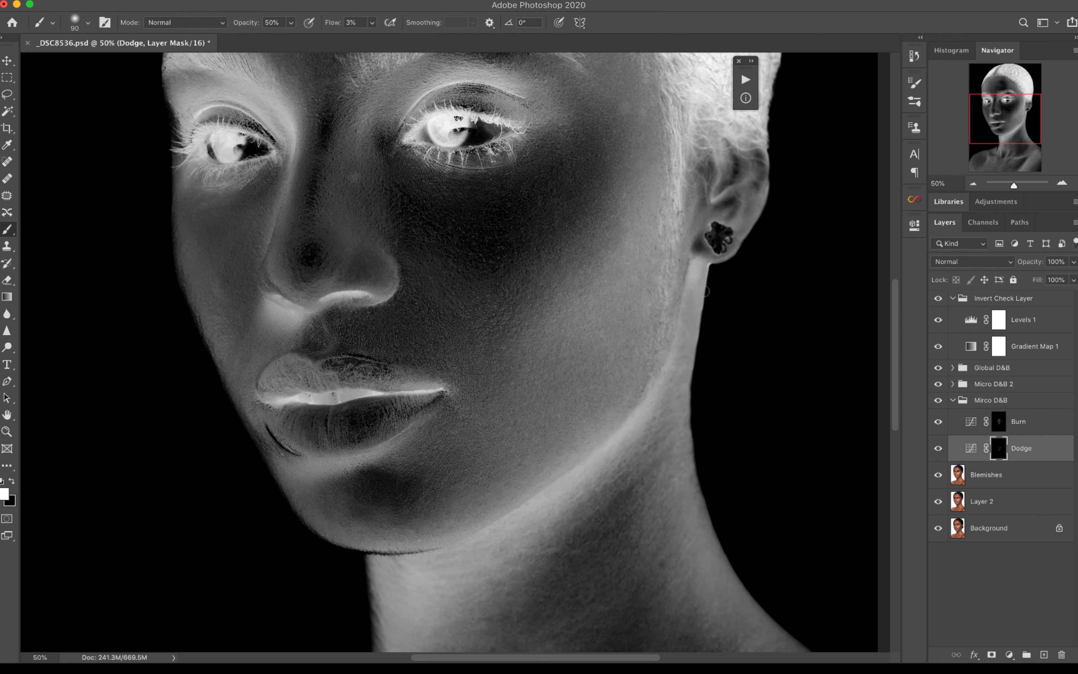
# Dodge the cheek toward the jaw on the Dodge mask with a 60 px brush
pyautogui.press('[')
pyautogui.press('[')
pyautogui.press('[')
pyautogui.hscroll(-8, 644, 201)
pyautogui.scroll(-5, 644, 202)
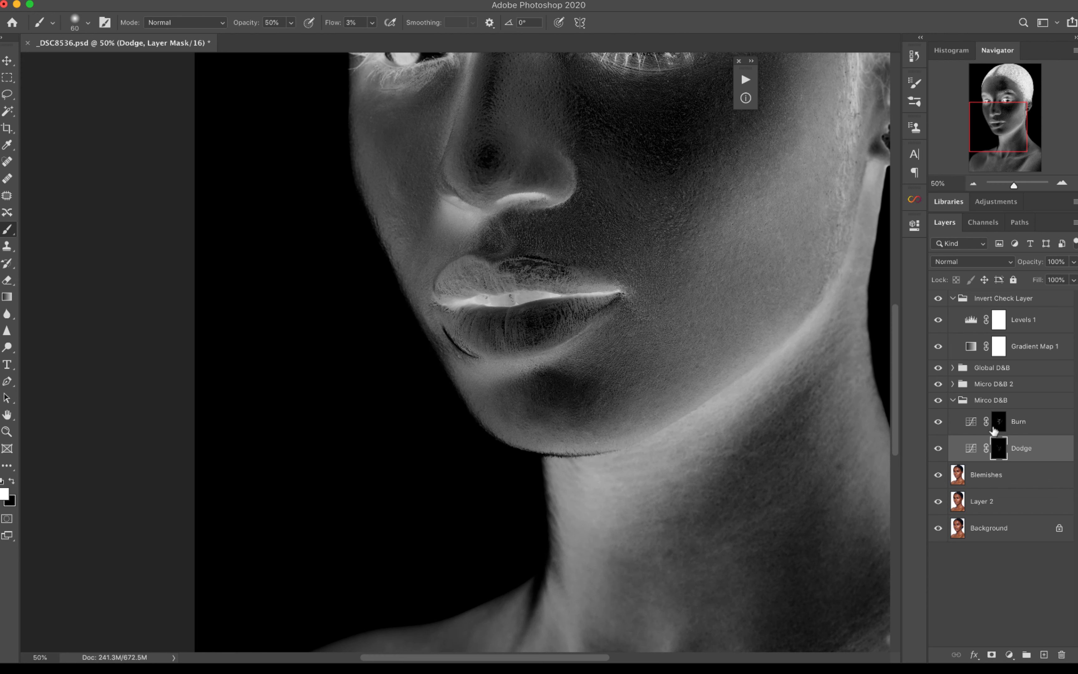
# Burn the chin below the lower lip on the Burn mask with an 80 px brush
pyautogui.click(995, 429)
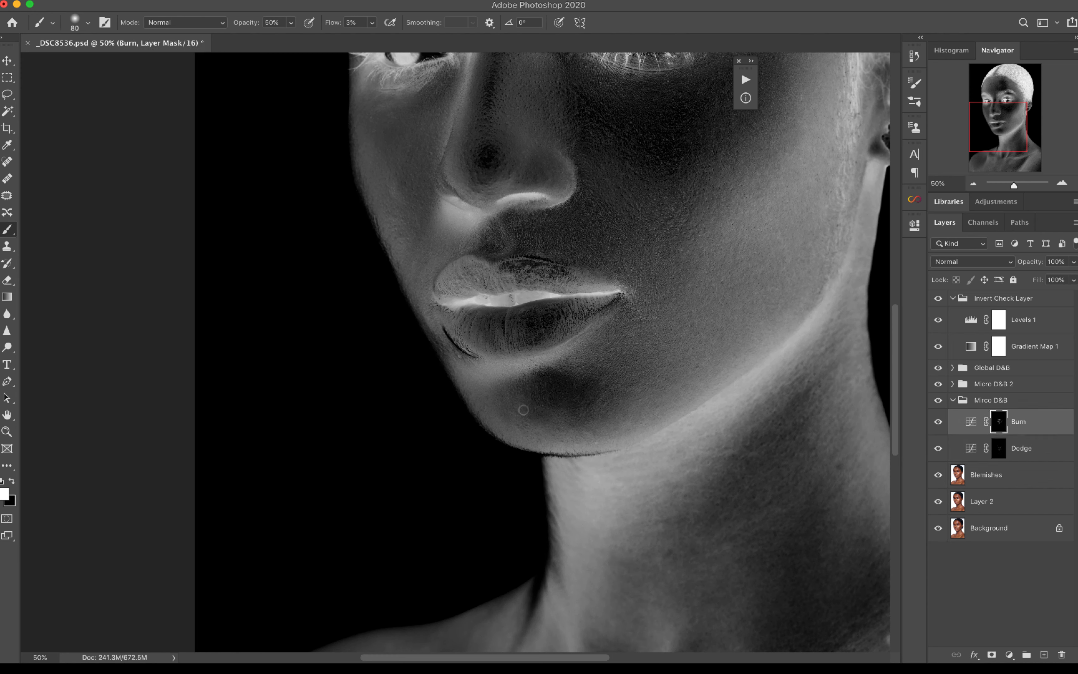
pyautogui.moveTo(526, 404)
pyautogui.mouseDown()
pyautogui.moveTo(537, 424)
pyautogui.moveTo(528, 401)
pyautogui.moveTo(525, 420)
pyautogui.moveTo(502, 392)
pyautogui.moveTo(506, 423)
pyautogui.moveTo(569, 403)
pyautogui.mouseUp()
pyautogui.press('[')
pyautogui.press('[')
# Dodge the skin below the near mouth corner on the Dodge mask, enlarging the brush to 80 px
pyautogui.hotkey('alt', '[')
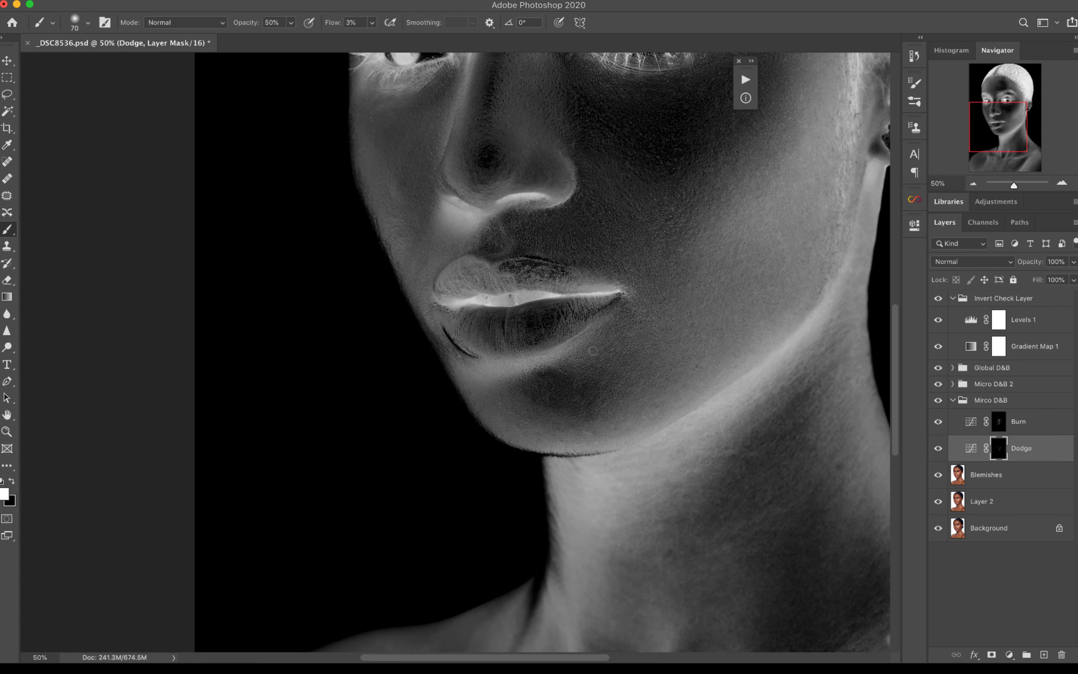
pyautogui.press(']')
pyautogui.press(']')
# Compare the mouth and chin in colour with and without the Mirco D&B group, and restore the inverted check view
pyautogui.click(939, 298)
pyautogui.click(938, 399)
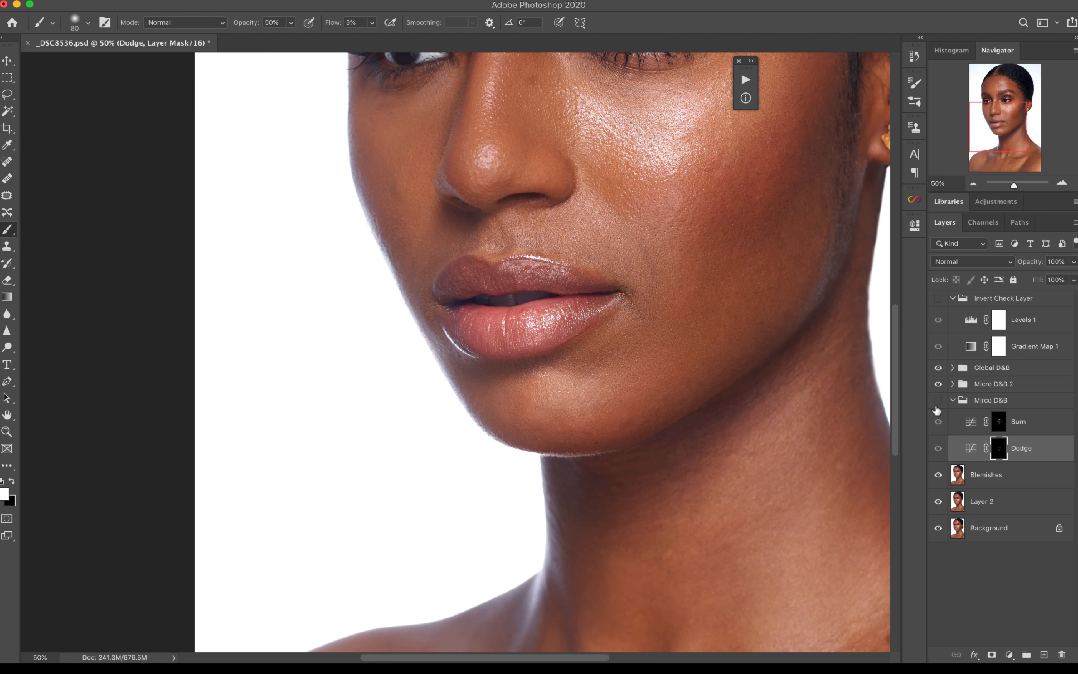
pyautogui.click(938, 400)
pyautogui.click(938, 298)
# Dodge the skin along the near jawline on the Dodge mask with a 70 px brush
pyautogui.press(']')
pyautogui.press(']')
pyautogui.press('[')
pyautogui.press('[')
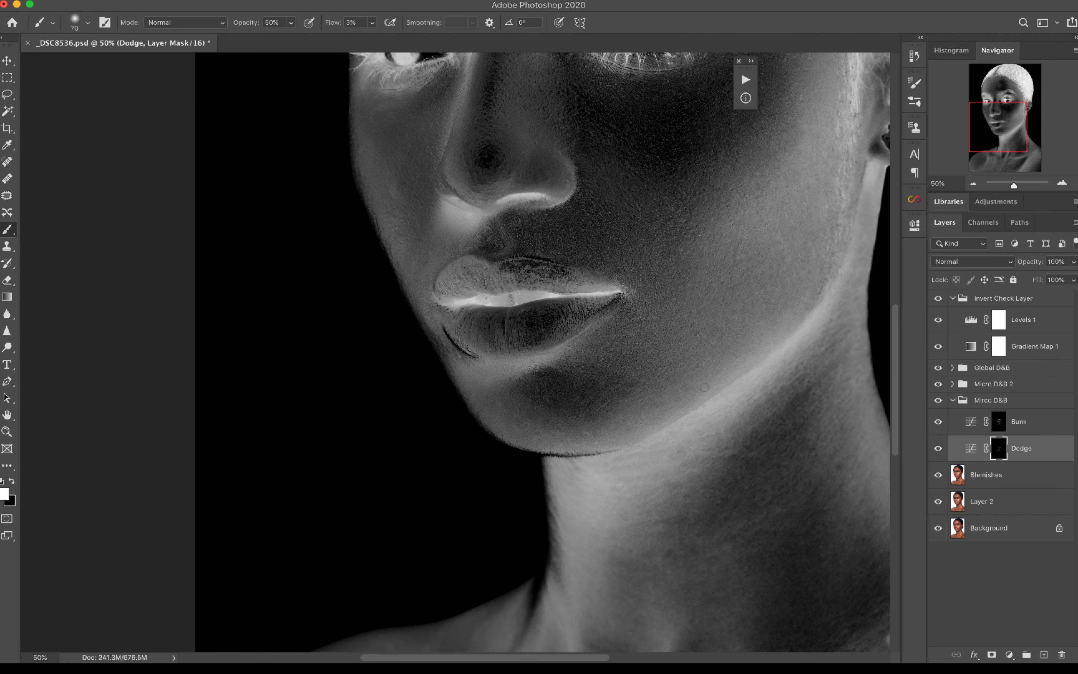
pyautogui.click(997, 422)
pyautogui.click(998, 448)
# Switch to the Burn mask and reduce the brush size to 40 px for finer burning
pyautogui.hotkey('alt', ']')
pyautogui.press('[')
pyautogui.press('[')
pyautogui.press('[')
pyautogui.press('[')
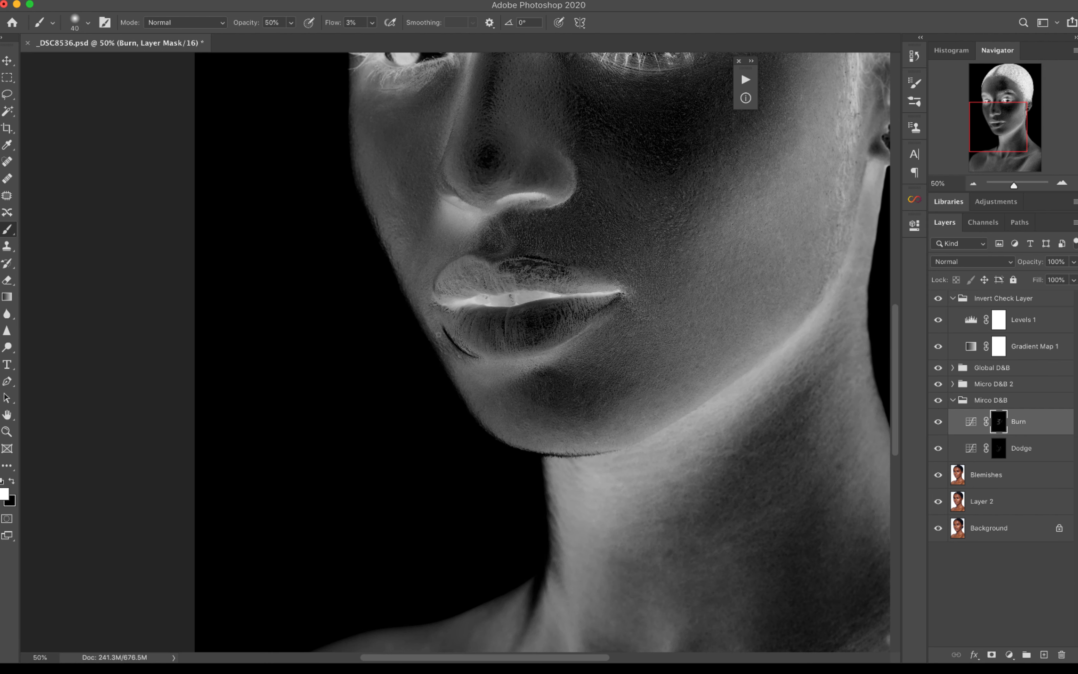
# Burn the far cheek between the nostril and the face edge on the Burn mask with a 70 px brush
pyautogui.click(998, 448)
pyautogui.press(']')
pyautogui.press(']')
pyautogui.click(963, 427)
pyautogui.moveTo(428, 212); pyautogui.dragTo(427, 218)
pyautogui.press('[')
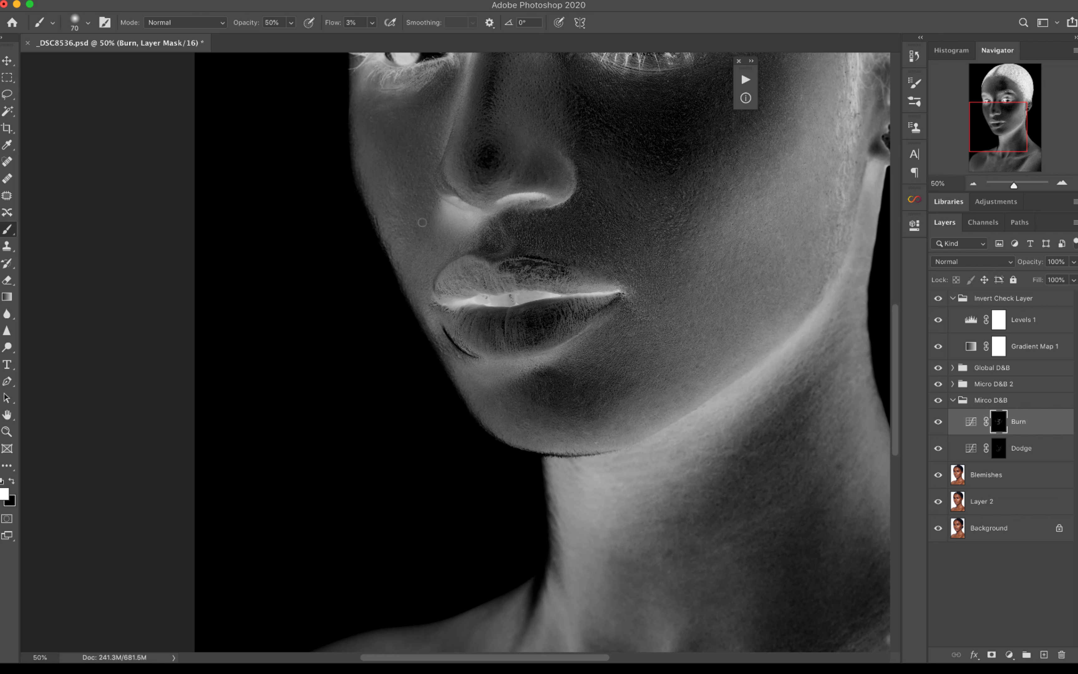
# Dodge a small spot on the far cheek beside the nose on the Dodge mask, and return to the Burn mask
pyautogui.click(999, 444)
pyautogui.moveTo(394, 195); pyautogui.dragTo(394, 190)
pyautogui.click(1010, 429)
pyautogui.press('[')
pyautogui.press('[')
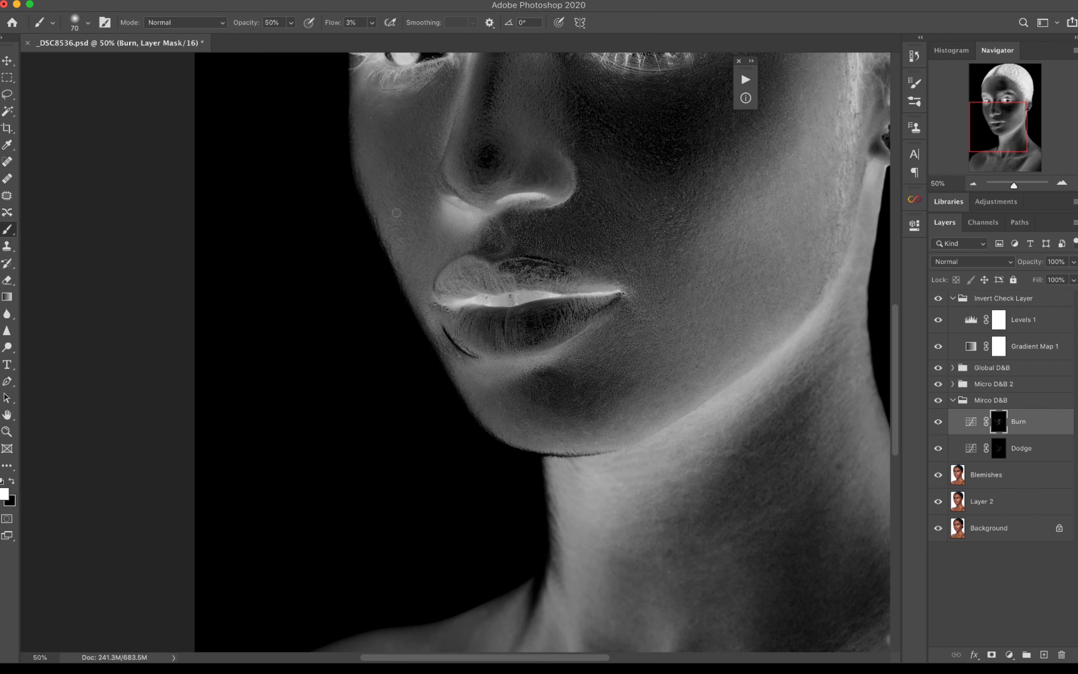
# Burn the center of the chin on the Burn mask with a 90 px brush
pyautogui.click(999, 448)
pyautogui.hotkey('alt', ']')
pyautogui.press(']')
pyautogui.press(']')
pyautogui.press(']')
pyautogui.press(']')
pyautogui.press(']')
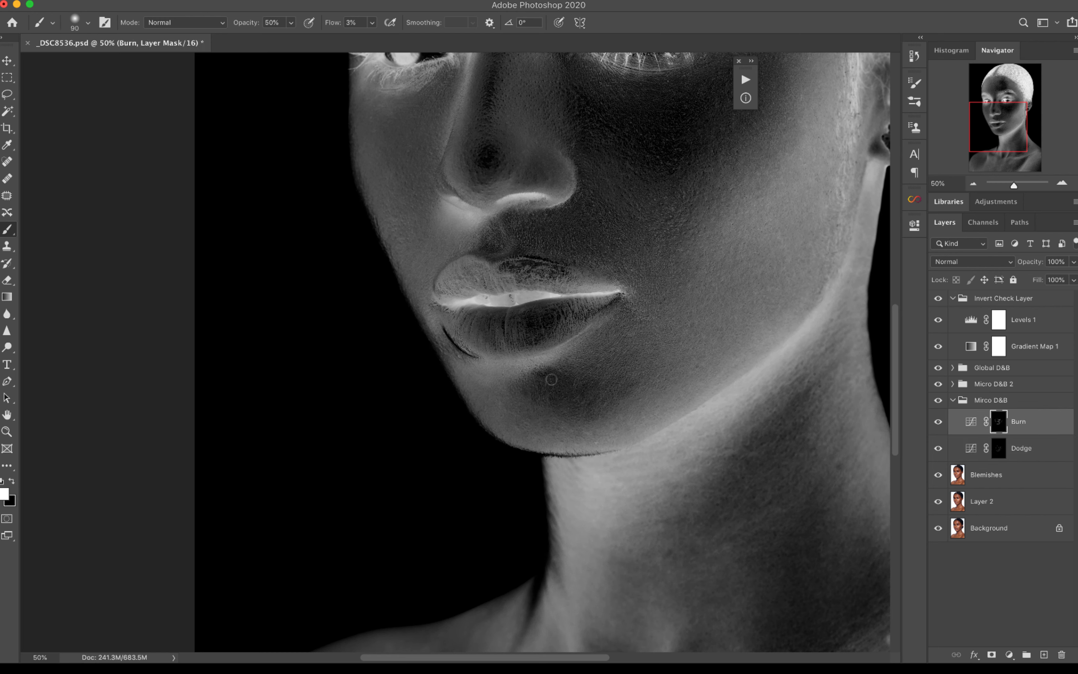
# View the full portrait in colour without the inverted check view and compare it with the Mirco D&B group off and on
pyautogui.press('z')
pyautogui.moveTo(636, 296); pyautogui.dragTo(606, 296)
pyautogui.moveTo(441, 299); pyautogui.dragTo(535, 298)
pyautogui.moveTo(431, 344); pyautogui.dragTo(348, 342)
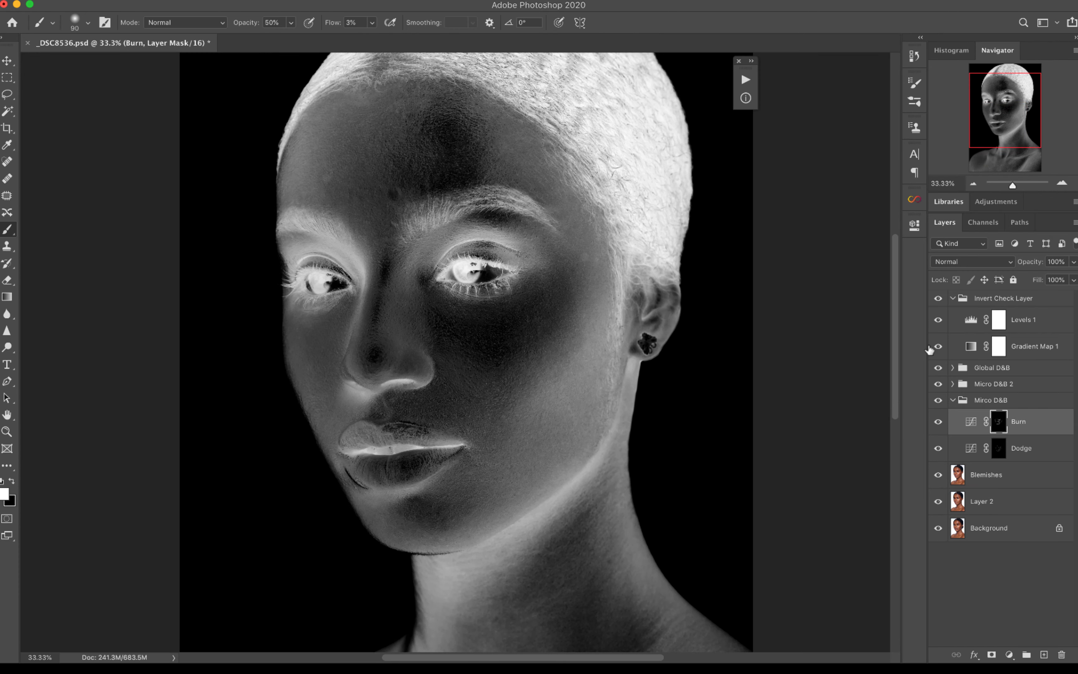
pyautogui.click(937, 298)
pyautogui.click(938, 400)
pyautogui.click(936, 403)
pyautogui.press('z')
pyautogui.keyDown('alt'); pyautogui.click(574, 390); pyautogui.keyUp('alt')
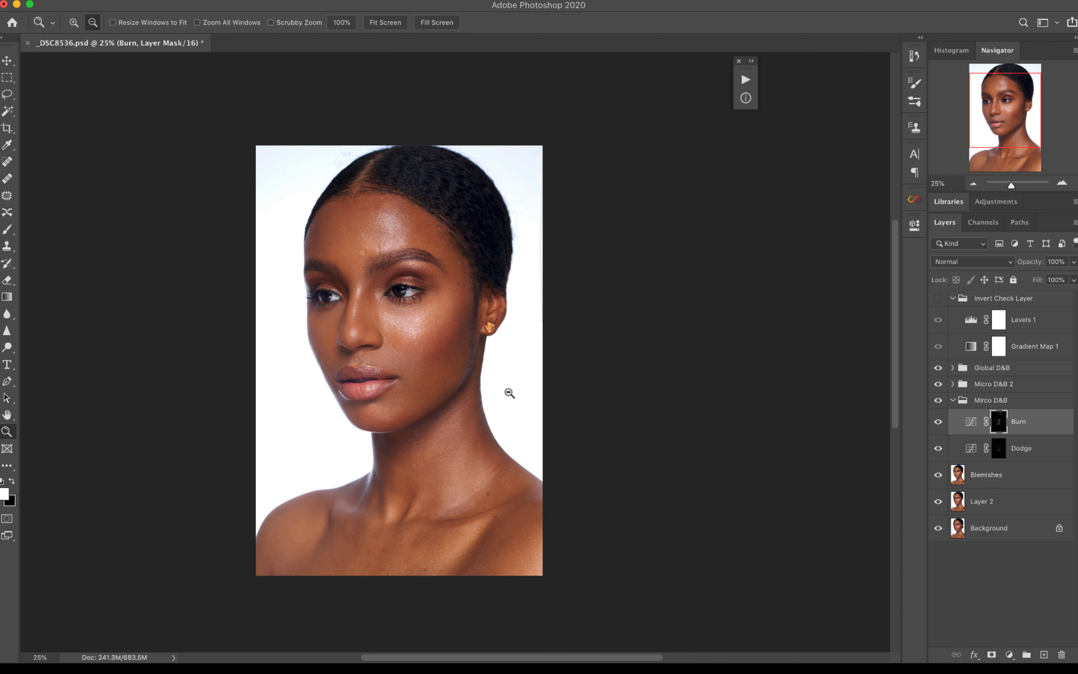
# Compare the portrait in colour with the Mirco D&B group off and on, and restore the inverted check view
pyautogui.click(343, 390)
pyautogui.press('b')
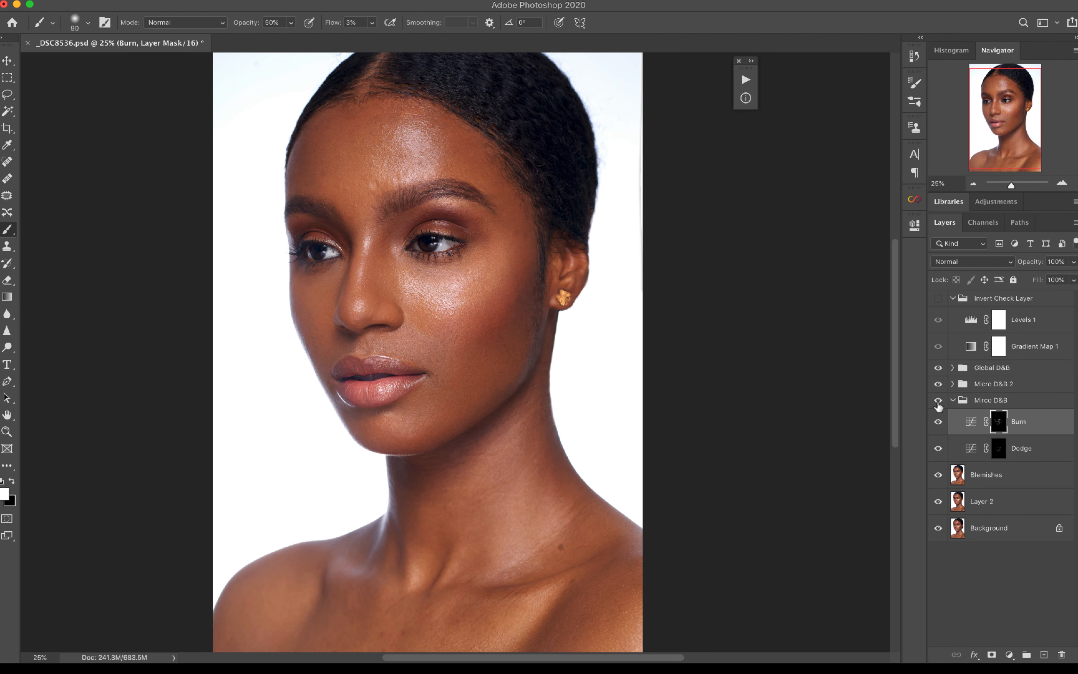
pyautogui.click(939, 401)
pyautogui.click(937, 400)
pyautogui.click(938, 298)
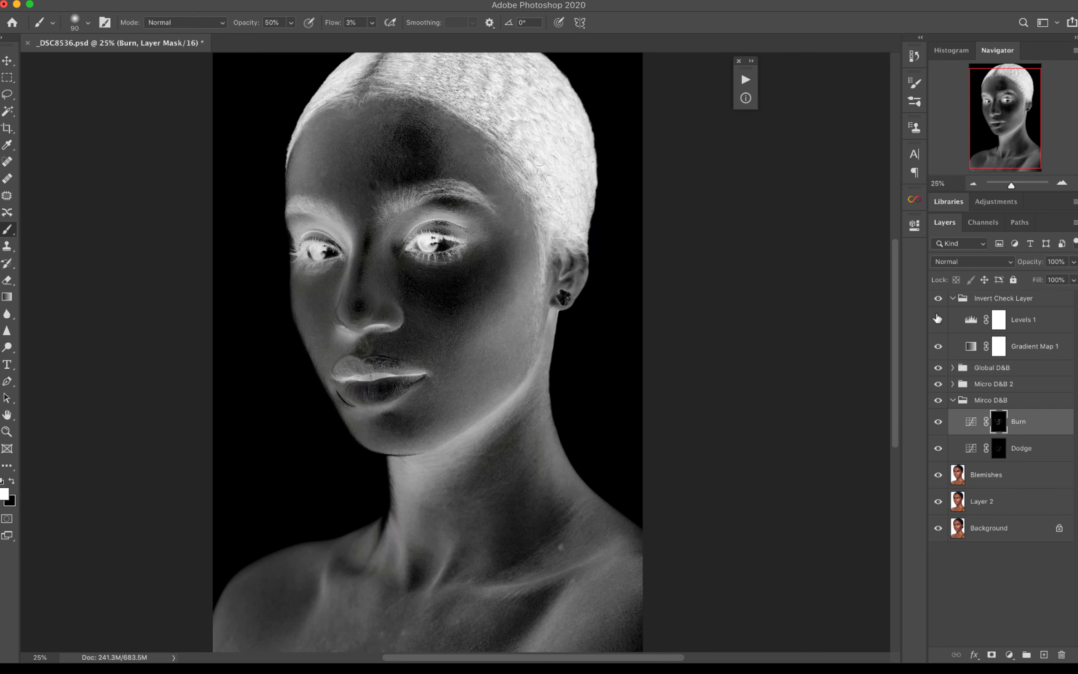
# Burn along the bridge of the nose on the Burn mask with a 70 px brush, and return to the Dodge mask
pyautogui.press('[')
pyautogui.press('[')
pyautogui.press('super+equal')
pyautogui.hotkey('alt', '[')
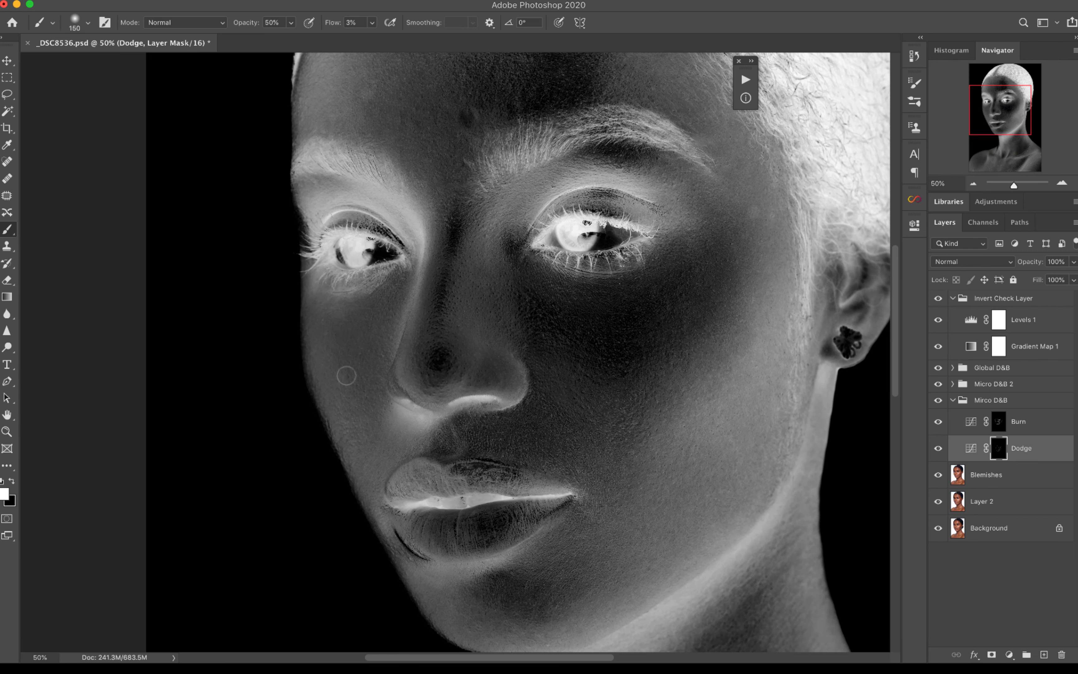
pyautogui.press(']')
pyautogui.hotkey('alt', ']')
pyautogui.press('[')
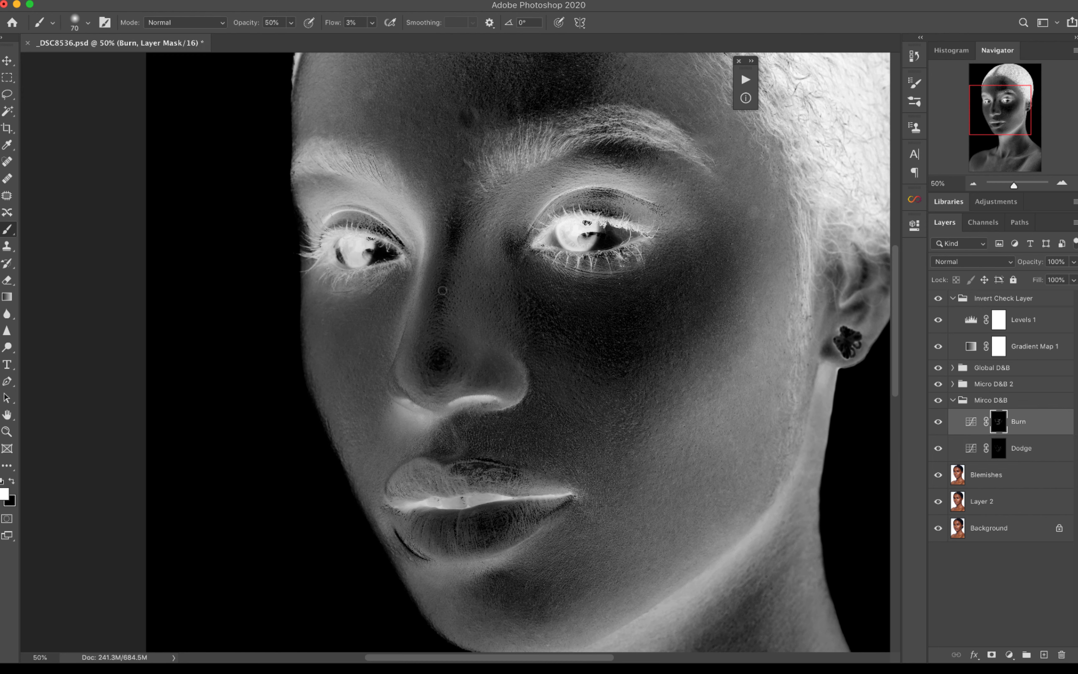
pyautogui.press(']')
pyautogui.click(998, 447)
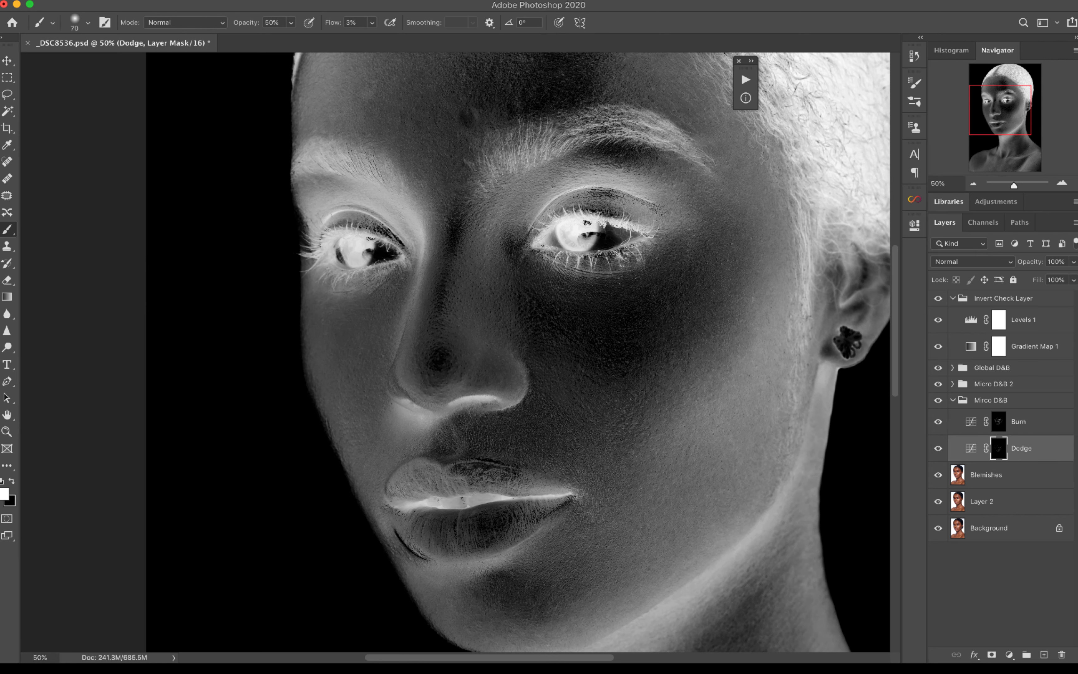
# Dodge the small dark spots on the lower forehead between the brows on the Dodge mask with a 50 px brush
pyautogui.moveTo(757, 210); pyautogui.dragTo(831, 435)
pyautogui.click(999, 423)
pyautogui.press('[')
pyautogui.press('[')
pyautogui.press('[')
pyautogui.press('[')
pyautogui.hotkey('alt', '[')
pyautogui.press(']')
pyautogui.press(']')
pyautogui.press(']')
pyautogui.press(']')
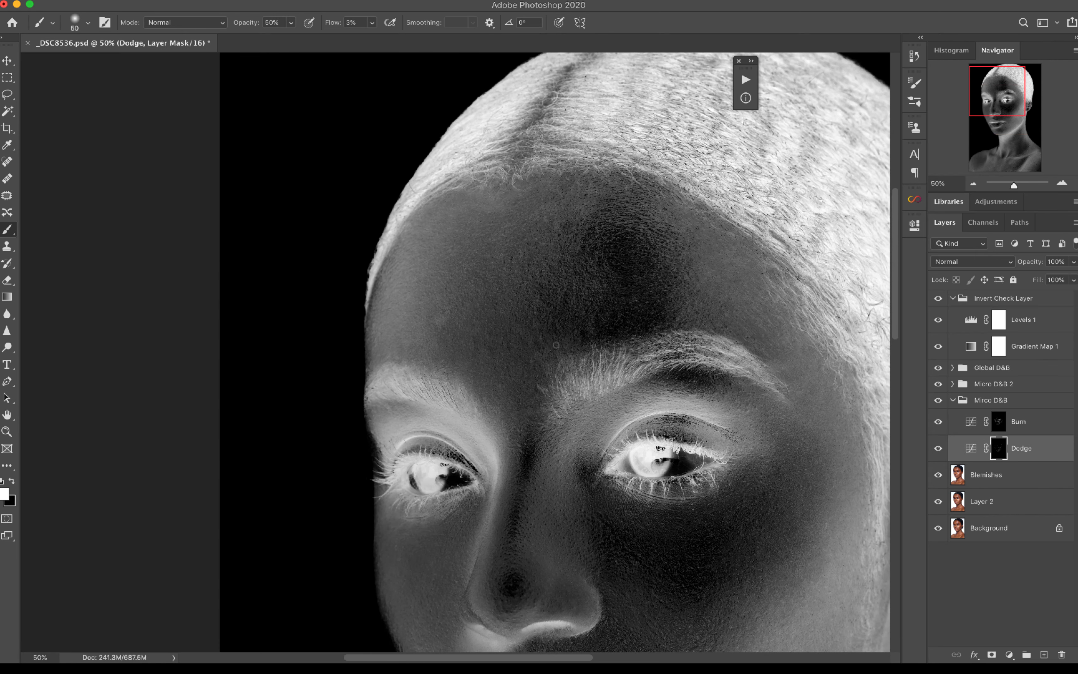
pyautogui.moveTo(551, 341); pyautogui.dragTo(527, 342)
# Burn the forehead from above the far brow toward its center on the Burn mask, and check it briefly in colour
pyautogui.hotkey('alt', ']')
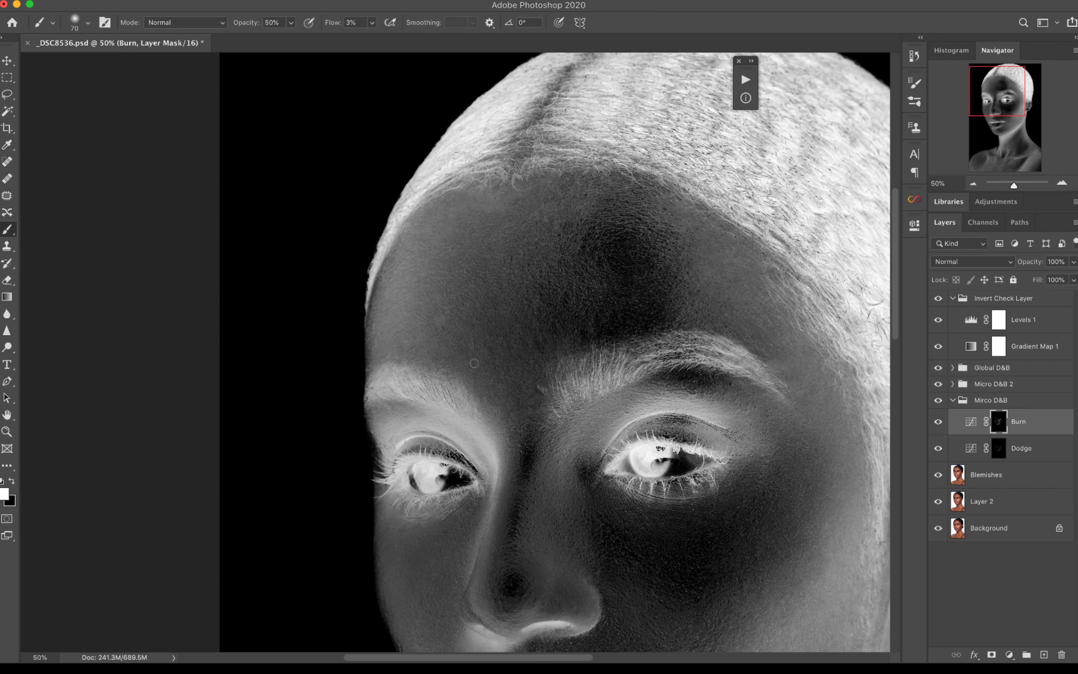
pyautogui.hotkey('alt', '[')
pyautogui.press('[')
pyautogui.press('[')
pyautogui.press('[')
pyautogui.press('[')
pyautogui.hotkey('alt', ']')
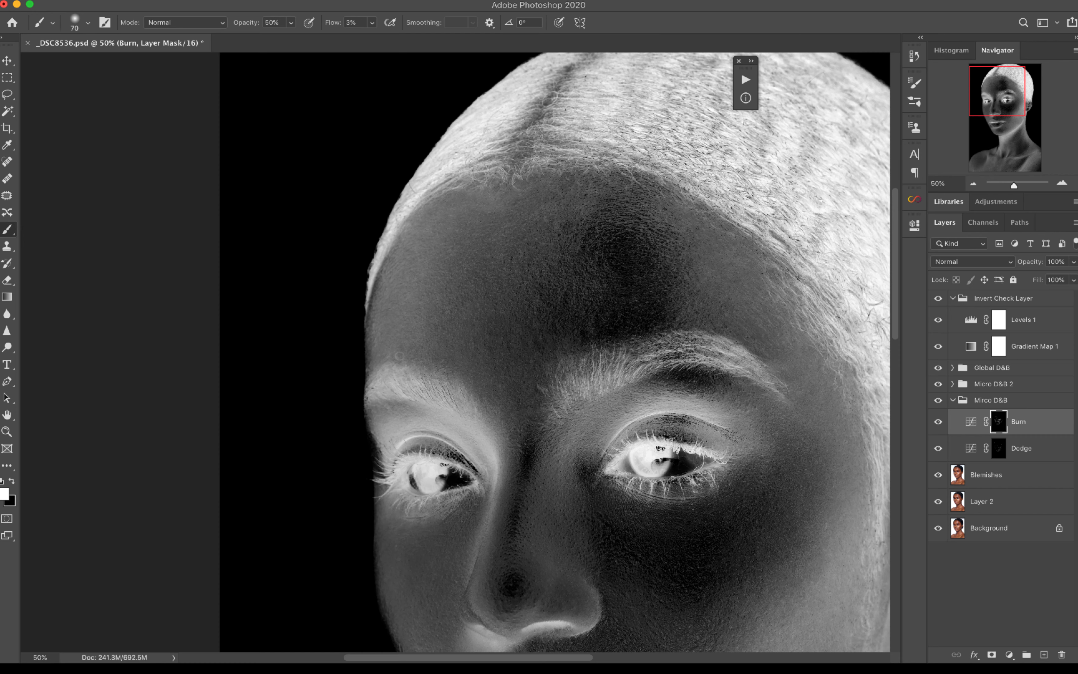
pyautogui.press(']')
pyautogui.moveTo(445, 324)
pyautogui.mouseDown()
pyautogui.moveTo(486, 324)
pyautogui.moveTo(535, 256)
pyautogui.mouseUp()
pyautogui.click(939, 298)
pyautogui.click(938, 298)
# Dodge the center of the forehead on the Dodge mask with a 45 px brush
pyautogui.hotkey('alt', '[')
pyautogui.press('[')
pyautogui.press('[')
pyautogui.press('[')
pyautogui.press('[')
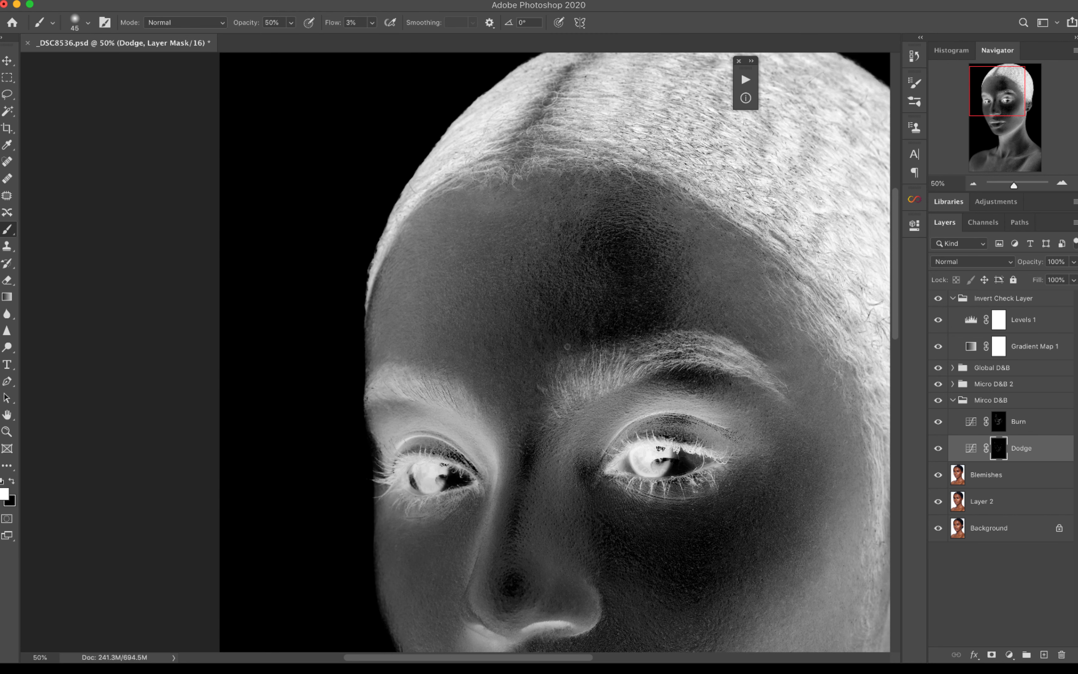
pyautogui.moveTo(598, 282); pyautogui.dragTo(578, 230)
# Burn the temple beside the near brow on the Burn mask with an 80 px brush
pyautogui.press('[')
pyautogui.hotkey('alt', ']')
pyautogui.press(']')
pyautogui.press(']')
pyautogui.press(']')
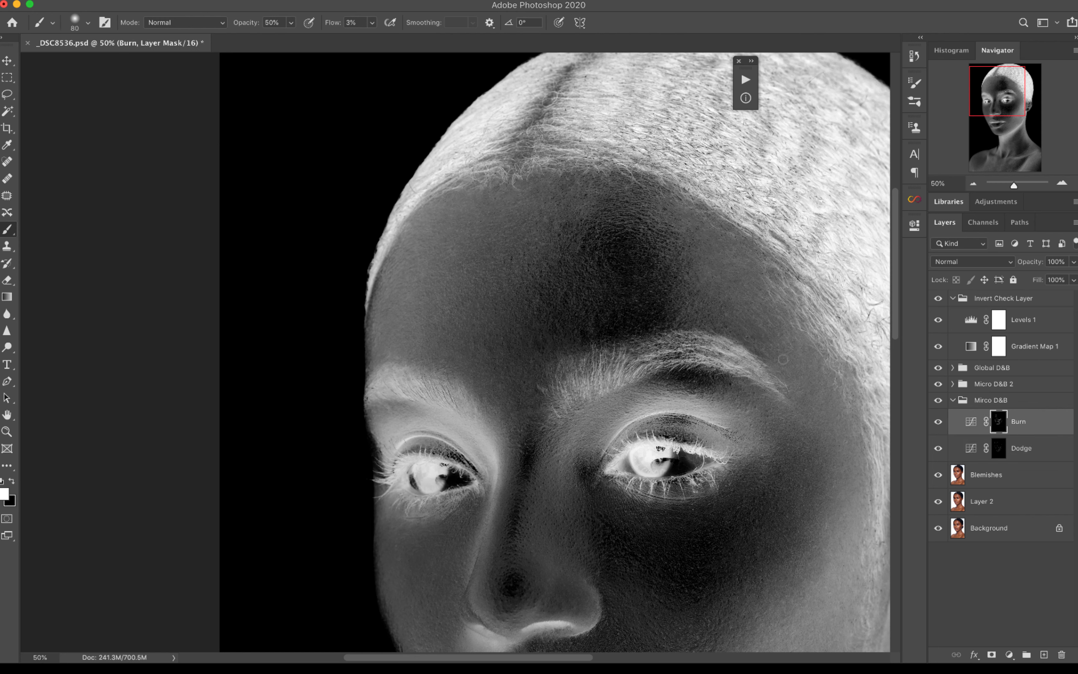
# Compare the forehead in the inverted check view with the Mirco D&B group off and on
pyautogui.click(938, 399)
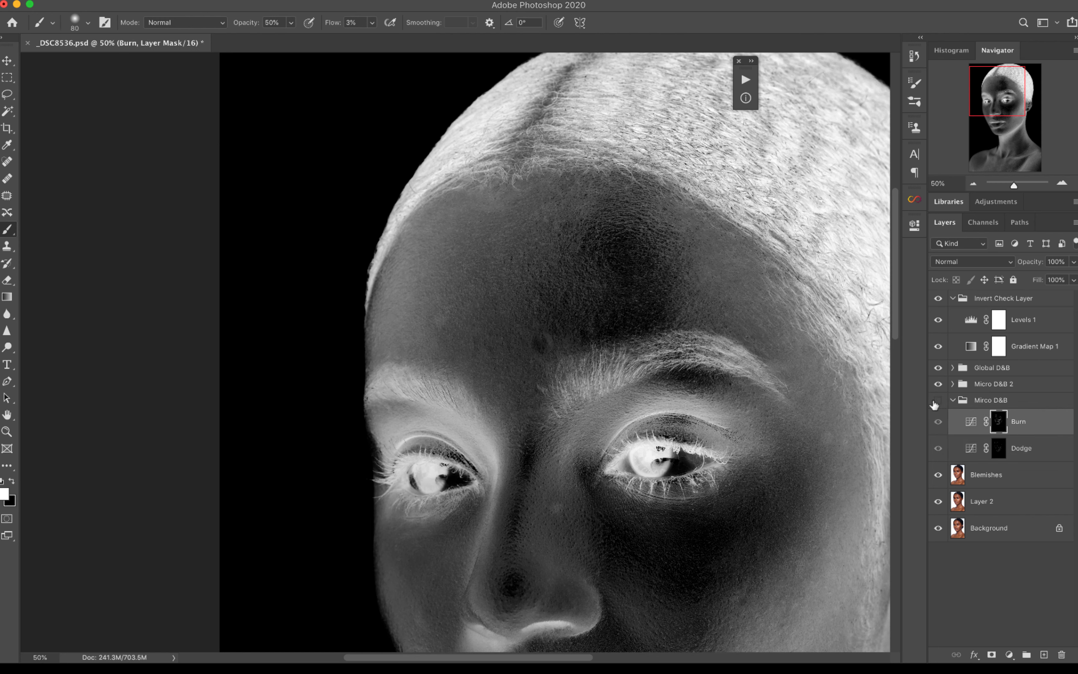
pyautogui.click(938, 400)
pyautogui.click(938, 399)
pyautogui.click(938, 399)
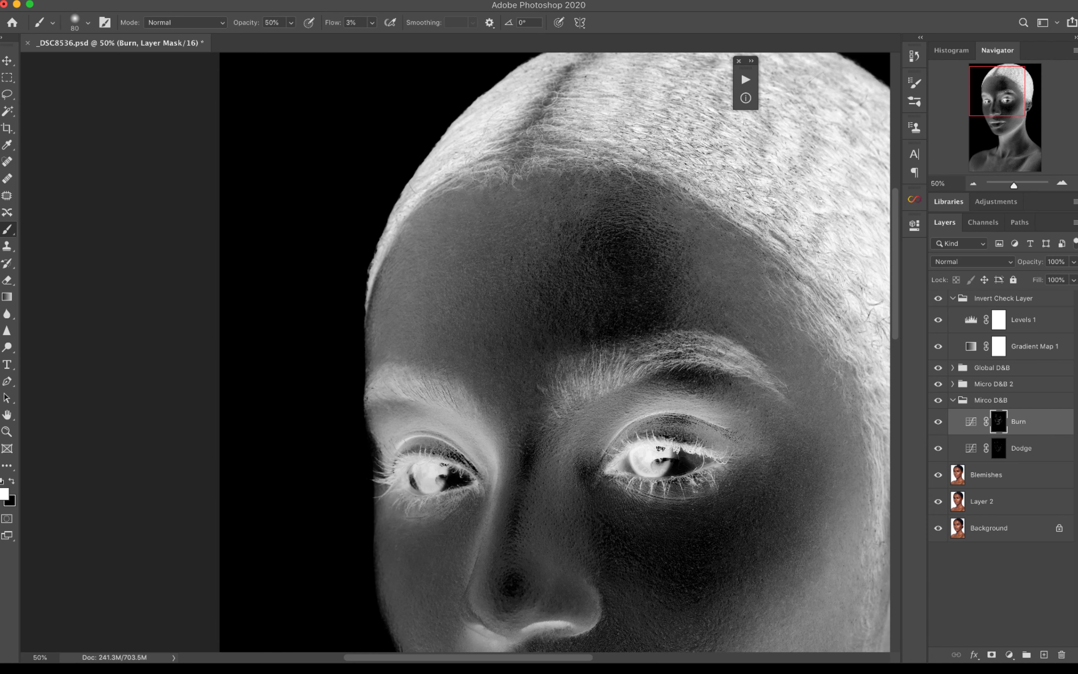
# Examine the whole face in the inverted check view with the Mirco D&B group off and on
pyautogui.press('z')
pyautogui.keyDown('alt'); pyautogui.click(617, 353); pyautogui.keyUp('alt')
pyautogui.keyDown('alt'); pyautogui.click(616, 353); pyautogui.keyUp('alt')
pyautogui.keyDown('alt'); pyautogui.click(616, 353); pyautogui.keyUp('alt')
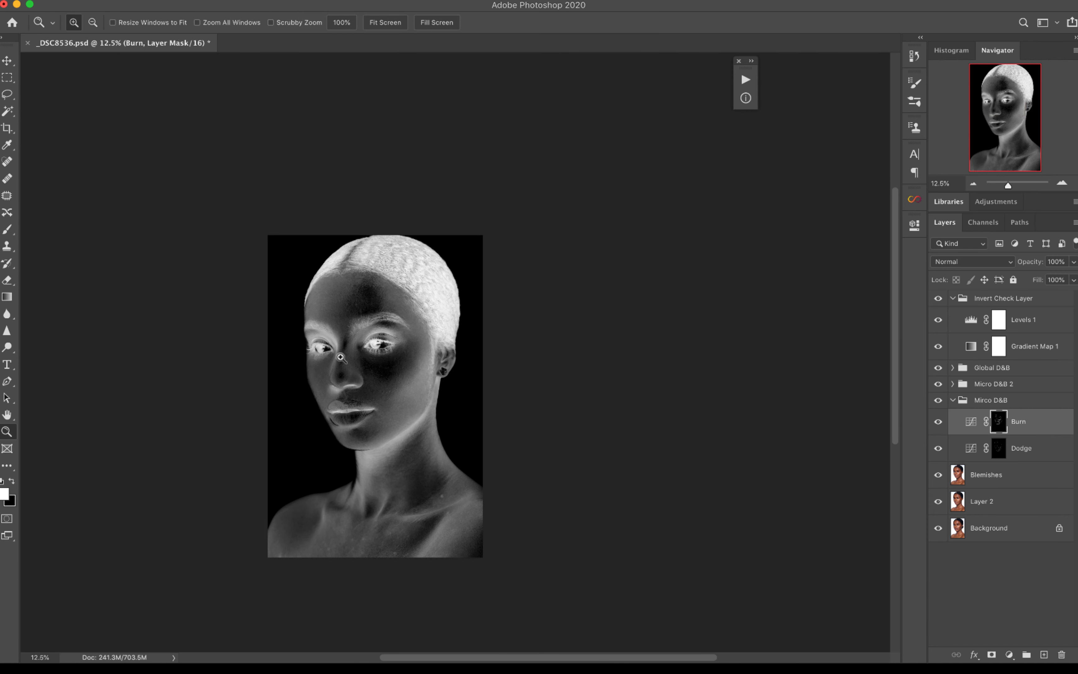
pyautogui.click(368, 386)
pyautogui.click(369, 387)
pyautogui.click(369, 387)
pyautogui.press('b')
pyautogui.moveTo(520, 294); pyautogui.dragTo(560, 401)
pyautogui.click(937, 401)
pyautogui.click(937, 401)
pyautogui.click(938, 401)
pyautogui.click(938, 401)
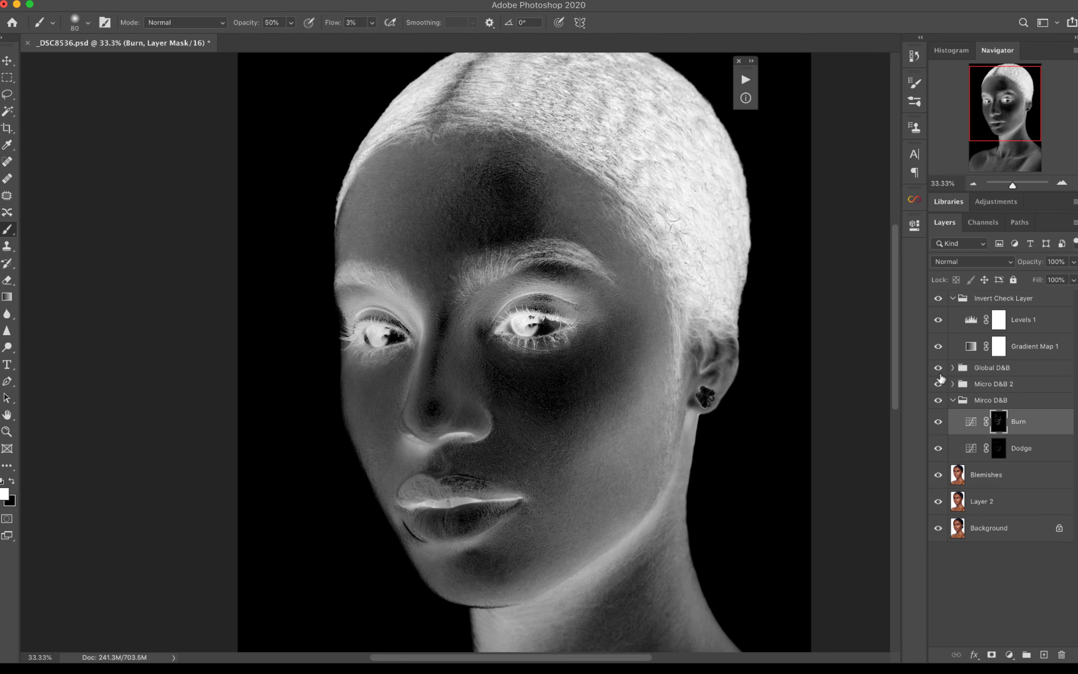
# Hide the inverted check view and compare the full portrait in colour with the Mirco D&B group off and on
pyautogui.click(938, 298)
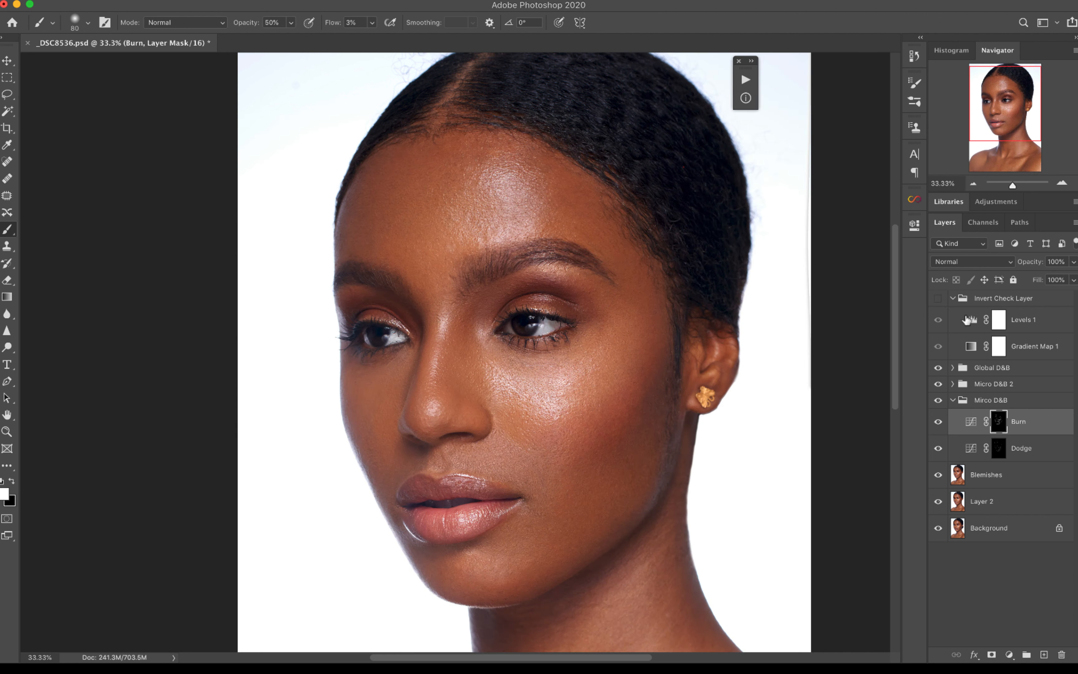
pyautogui.click(937, 401)
pyautogui.click(938, 402)
pyautogui.press('z')
pyautogui.keyDown('alt'); pyautogui.click(575, 346); pyautogui.keyUp('alt')
pyautogui.keyDown('alt'); pyautogui.click(527, 344); pyautogui.keyUp('alt')
pyautogui.keyDown('alt'); pyautogui.click(527, 344); pyautogui.keyUp('alt')
pyautogui.click(527, 344)
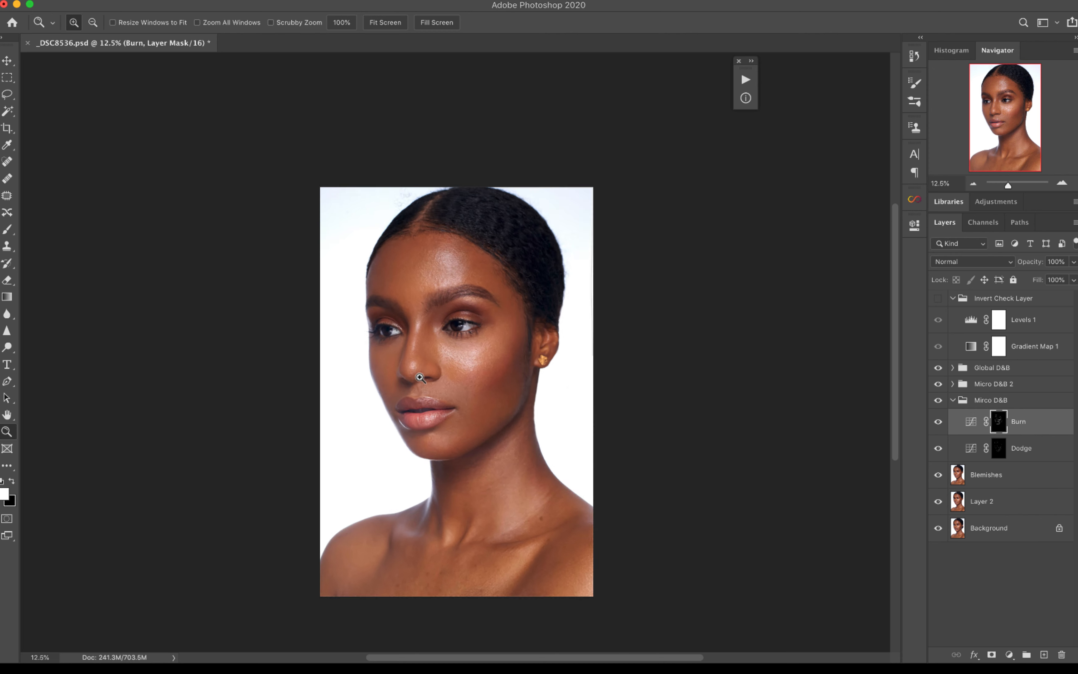
pyautogui.click(526, 344)
pyautogui.press('b')
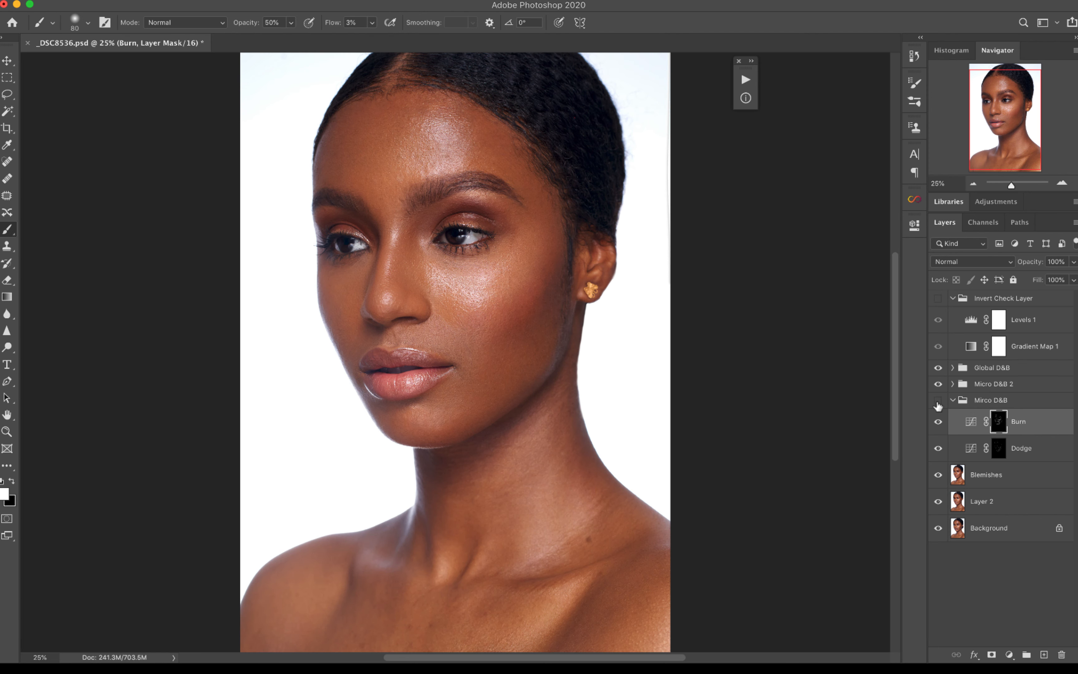
pyautogui.click(937, 400)
pyautogui.click(938, 400)
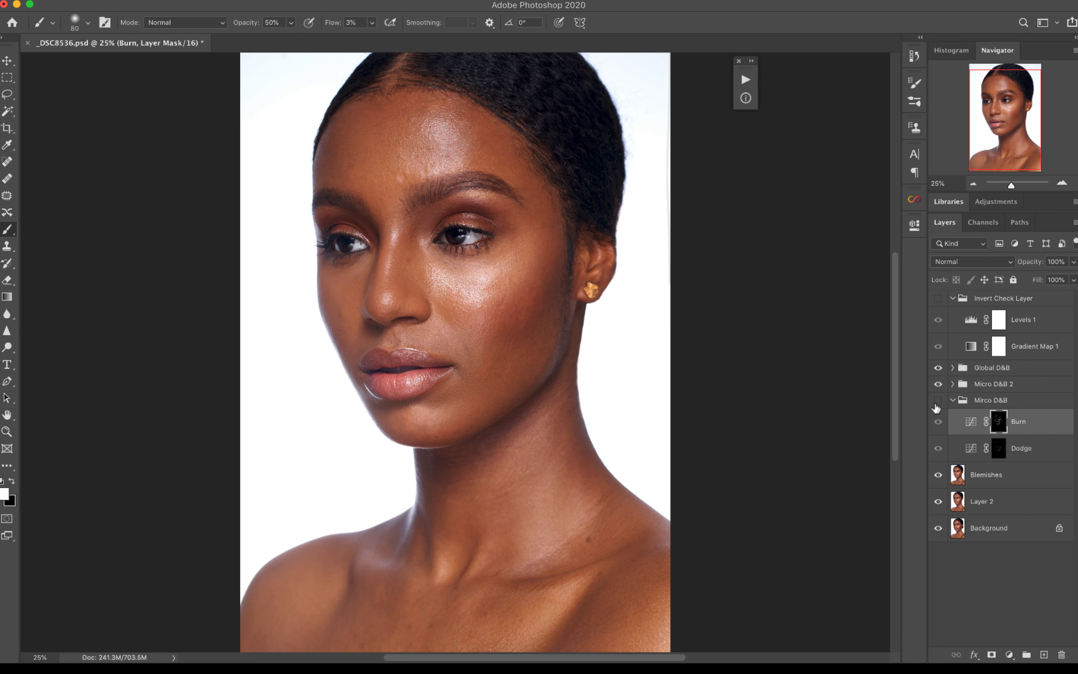
pyautogui.click(937, 400)
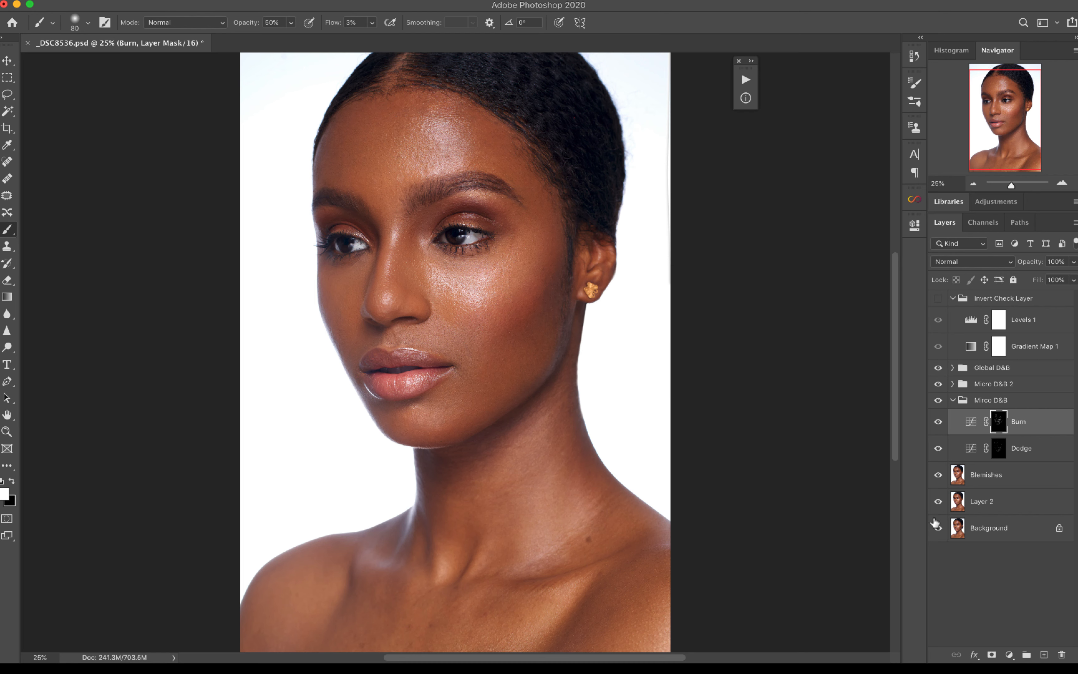
# Compare the original Background layer alone with the fully retouched portrait several times
pyautogui.keyDown('alt'); pyautogui.click(938, 529); pyautogui.keyUp('alt')
pyautogui.keyDown('alt'); pyautogui.click(938, 529); pyautogui.keyUp('alt')
pyautogui.keyDown('alt'); pyautogui.click(938, 529); pyautogui.keyUp('alt')
pyautogui.keyDown('alt'); pyautogui.click(939, 529); pyautogui.keyUp('alt')
pyautogui.keyDown('alt'); pyautogui.click(939, 529); pyautogui.keyUp('alt')
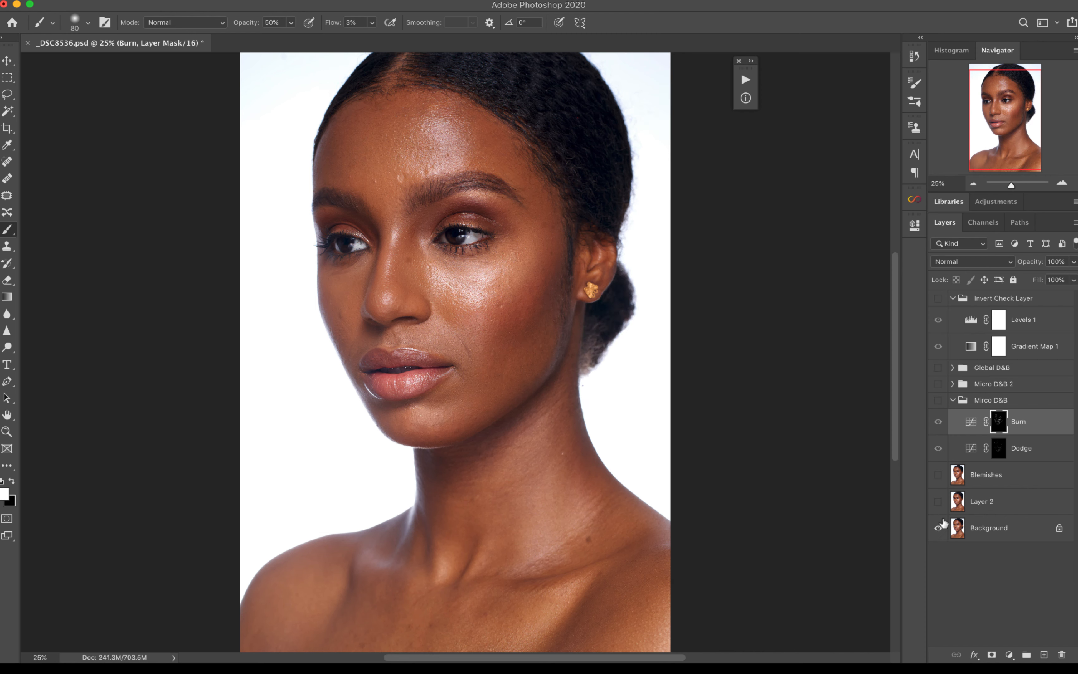
pyautogui.keyDown('alt'); pyautogui.click(938, 529); pyautogui.keyUp('alt')
pyautogui.keyDown('alt'); pyautogui.click(938, 529); pyautogui.keyUp('alt')
pyautogui.keyDown('alt'); pyautogui.click(938, 529); pyautogui.keyUp('alt')
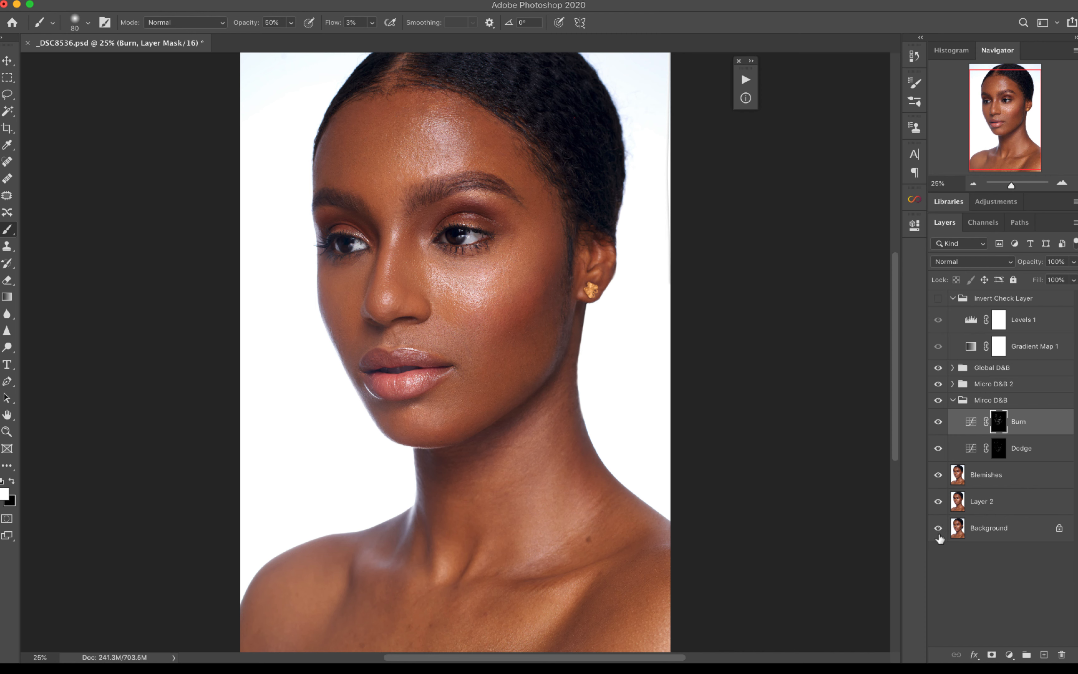
pyautogui.keyDown('alt'); pyautogui.click(939, 529); pyautogui.keyUp('alt')
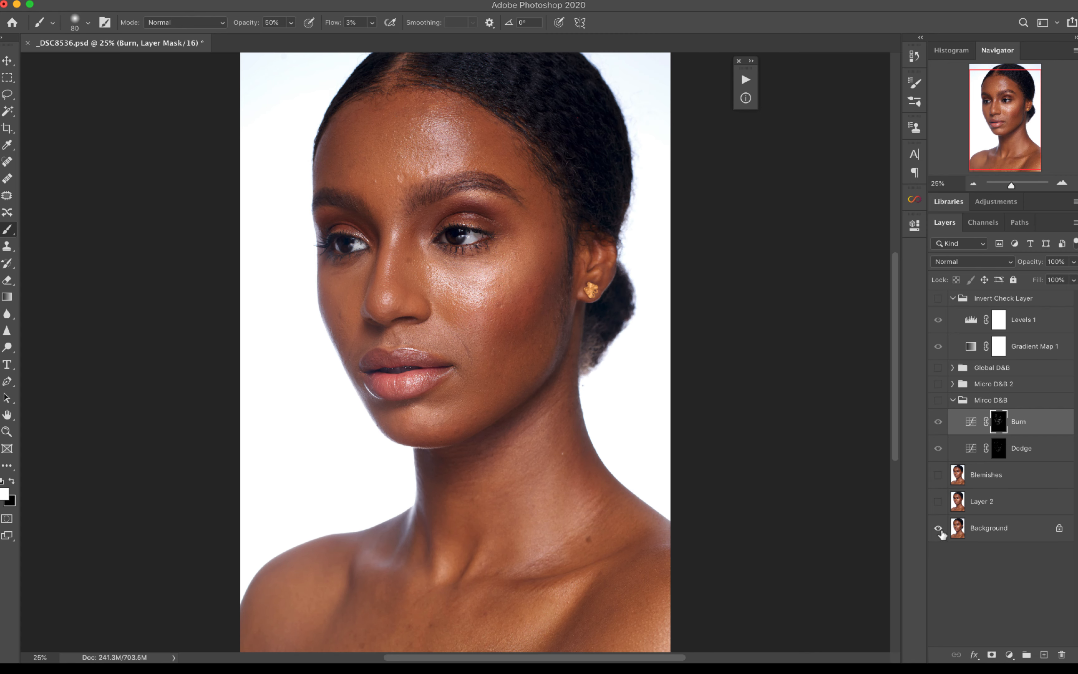
pyautogui.keyDown('alt'); pyautogui.click(939, 530); pyautogui.keyUp('alt')
# Collapse the Mirco D&B group and expand the Micro D&B 2 group, keeping both groups visible
pyautogui.press('super+space')
pyautogui.keyDown('super'); pyautogui.click(418, 174); pyautogui.keyUp('super')
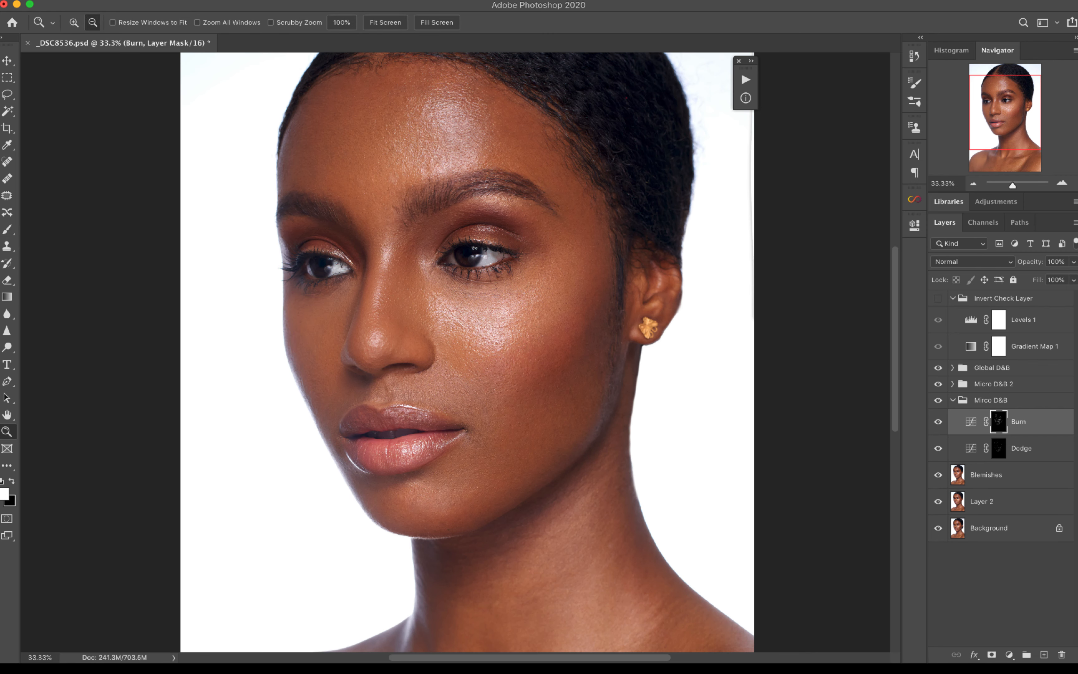
pyautogui.press('space')
pyautogui.moveTo(581, 245); pyautogui.dragTo(620, 269)
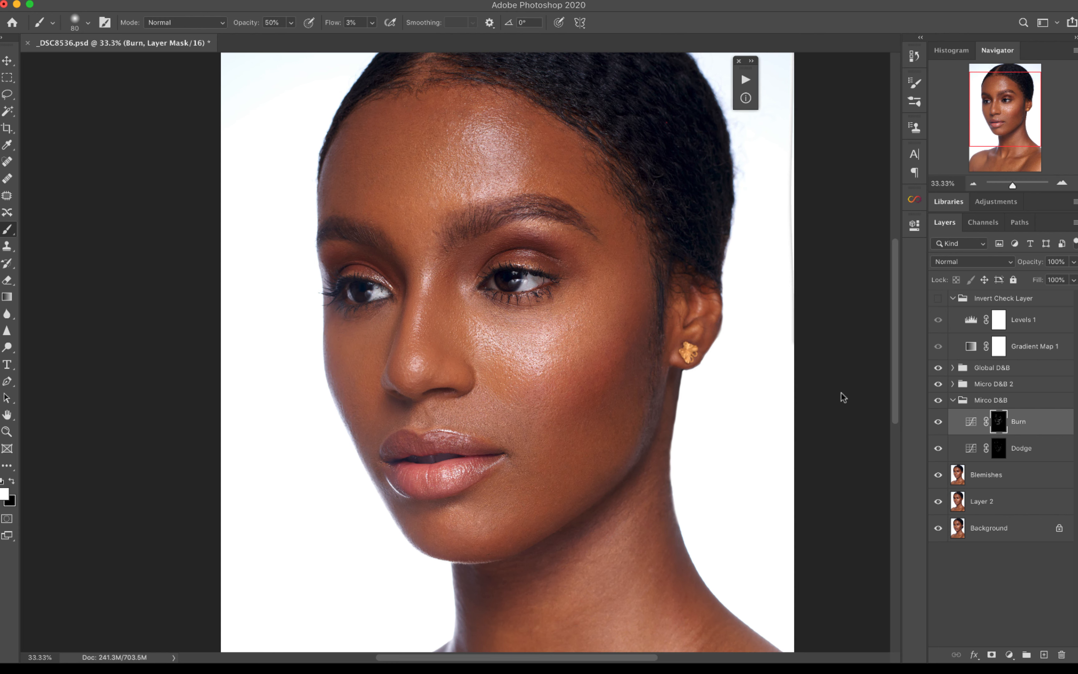
pyautogui.click(953, 400)
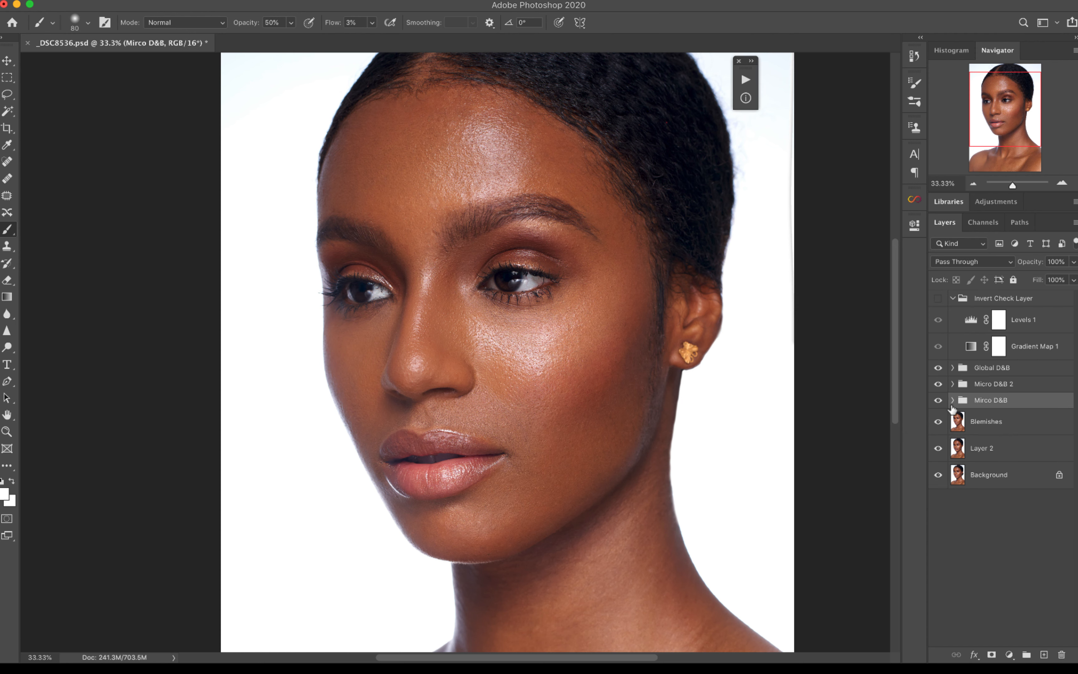
pyautogui.click(952, 400)
pyautogui.click(953, 400)
pyautogui.click(938, 384)
pyautogui.click(953, 384)
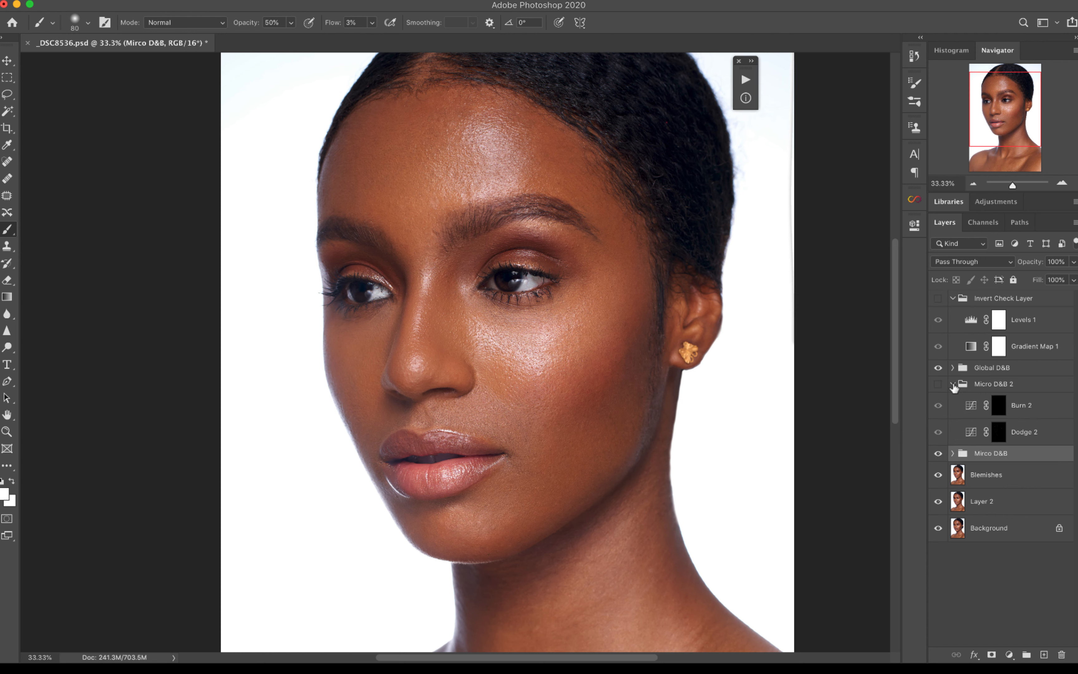
pyautogui.click(938, 383)
# Turn on the inverted check view and burn across the lower forehead above the brows on the Burn 2 mask
pyautogui.click(999, 433)
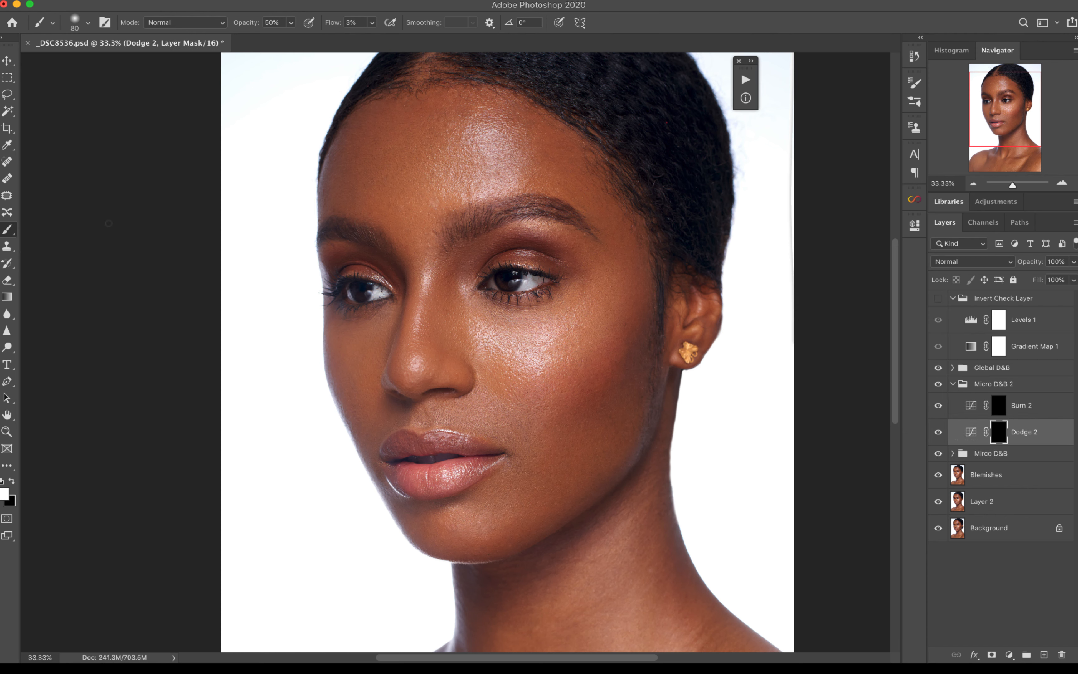
pyautogui.click(938, 298)
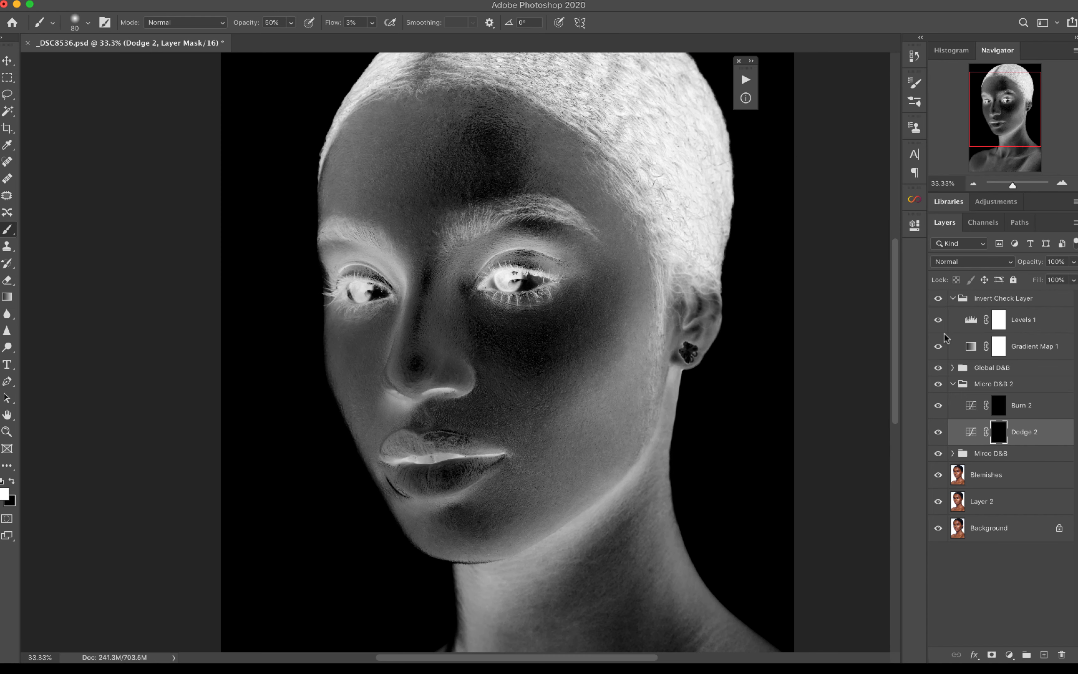
pyautogui.click(999, 406)
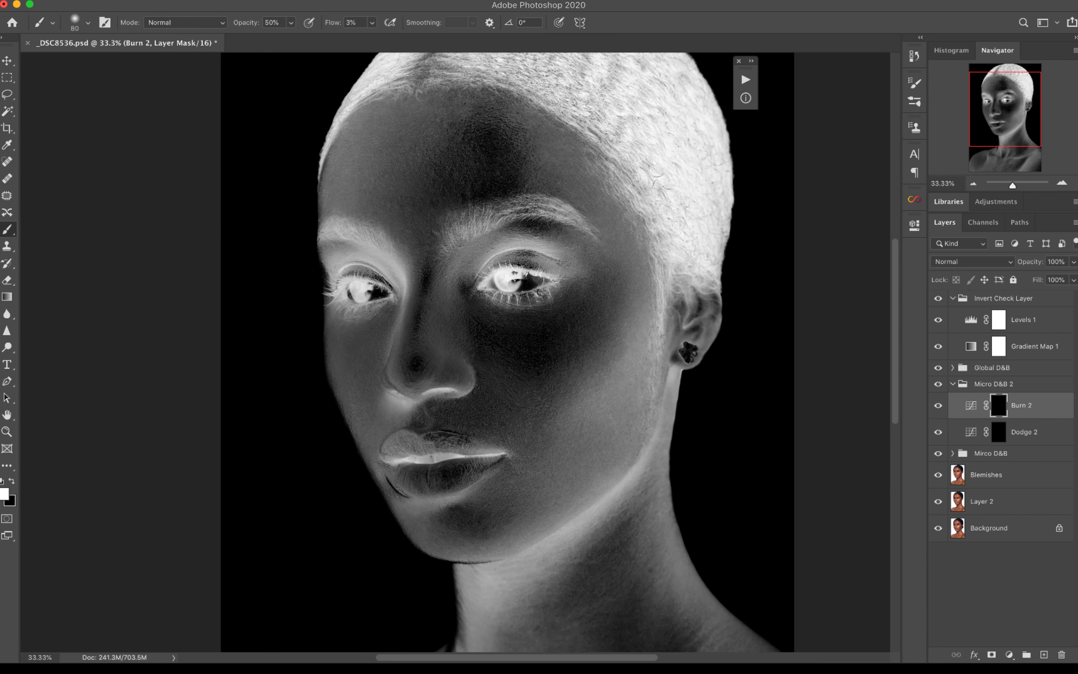
pyautogui.keyDown('super'); pyautogui.click(472, 168); pyautogui.keyUp('super')
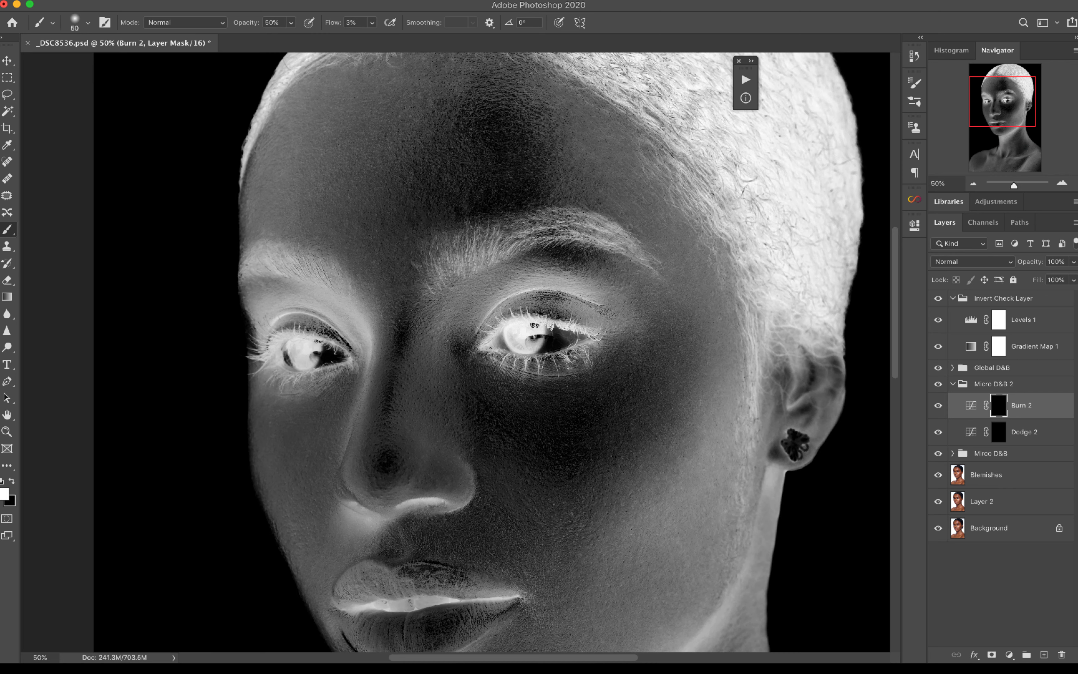
pyautogui.press(']')
pyautogui.press(']')
pyautogui.moveTo(607, 212)
pyautogui.mouseDown()
pyautogui.moveTo(487, 188)
pyautogui.moveTo(390, 226)
pyautogui.mouseUp()
pyautogui.press('[')
pyautogui.press(']')
pyautogui.press(']')
# Dodge the lower forehead with a 70 px brush and a spot on the near cheek with a 60 px brush on the Dodge 2 mask
pyautogui.hotkey('alt', '[')
pyautogui.press('[')
pyautogui.press('[')
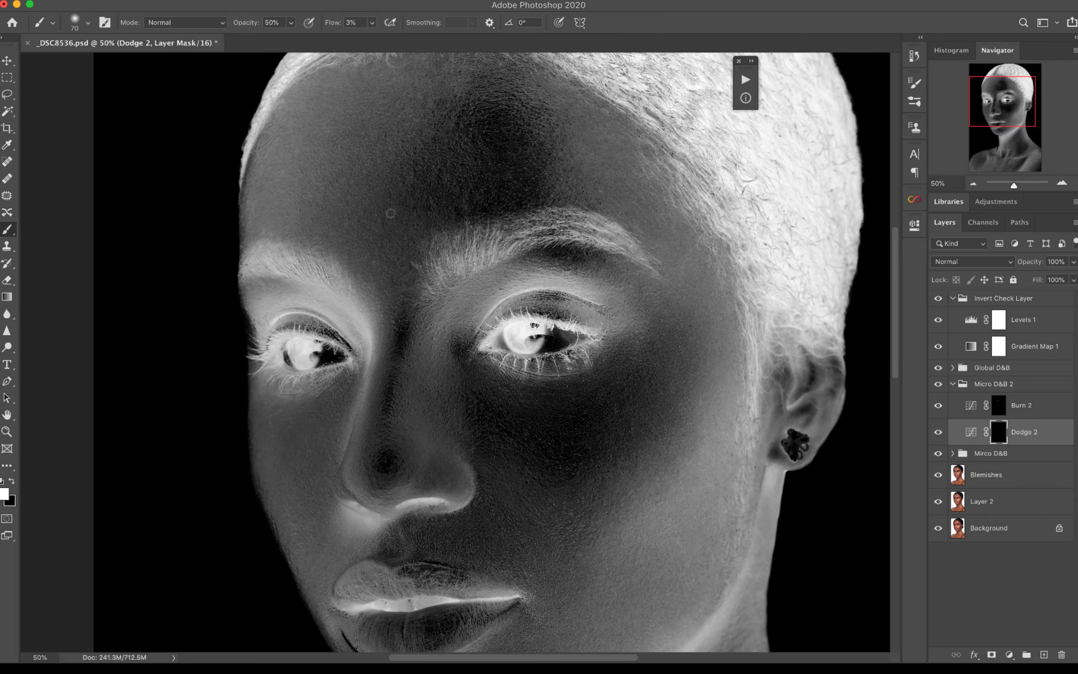
pyautogui.scroll(3, 451, 133)
pyautogui.press(']')
pyautogui.scroll(-10, 640, 406)
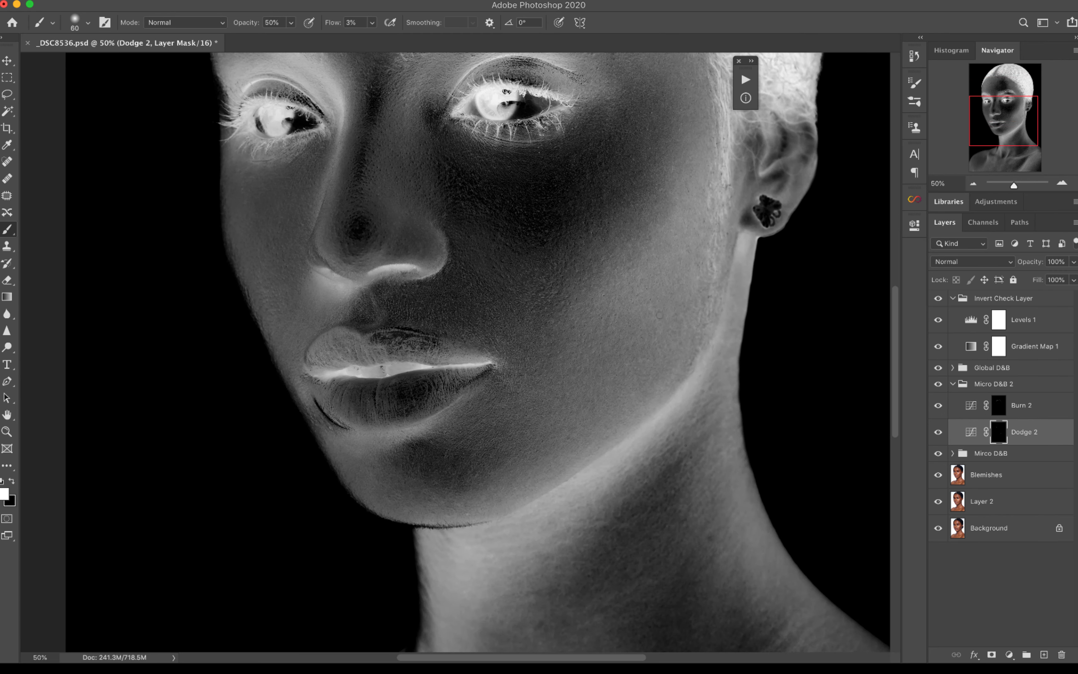
pyautogui.click(584, 303)
# Burn the far cheek beside the nose on the Burn 2 mask with an 80 px brush
pyautogui.hotkey('alt', ']')
pyautogui.click(979, 431)
pyautogui.press('super+space')
pyautogui.click(988, 411)
pyautogui.press(']')
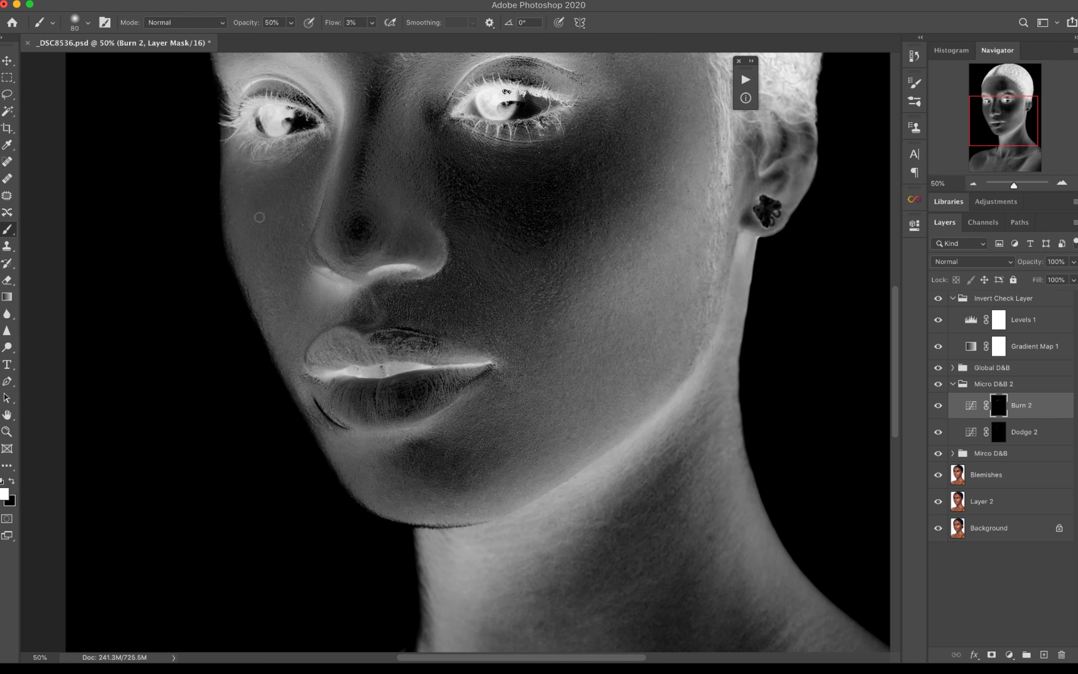
# Compare the face with the inverted check off, then burn the upper face on the Burn 2 mask with a 125 px brush
pyautogui.click(939, 297)
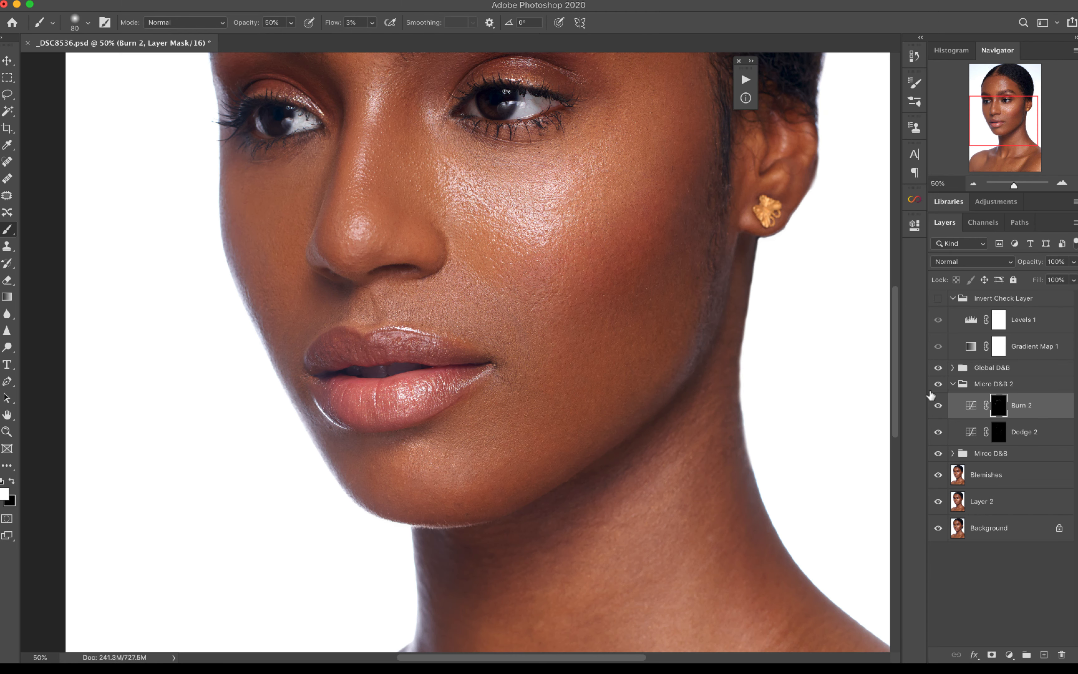
pyautogui.press('alt+super+space')
pyautogui.click(539, 341)
pyautogui.press('super+space')
pyautogui.click(402, 147)
pyautogui.click(938, 297)
pyautogui.click(986, 441)
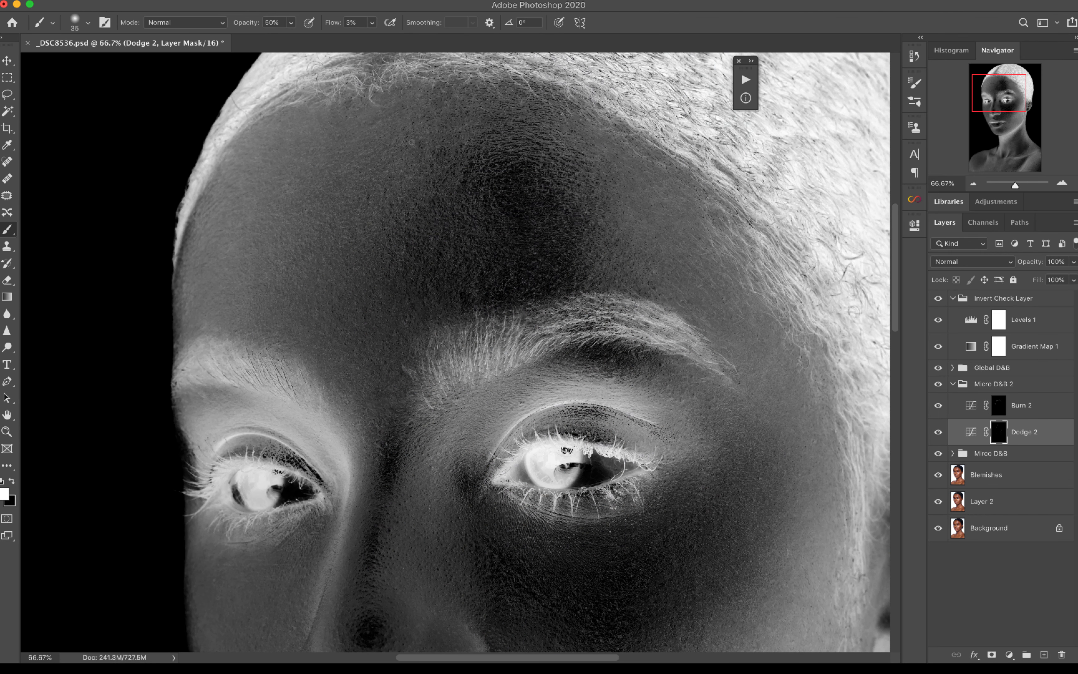
pyautogui.hotkey('alt', ']')
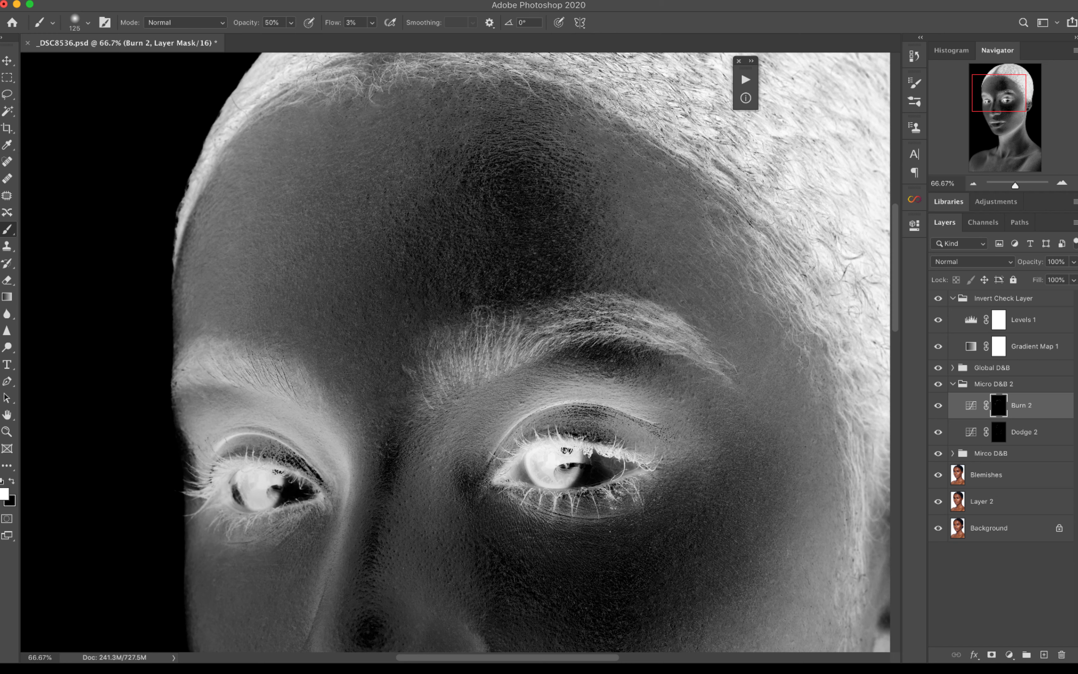
pyautogui.press(']')
pyautogui.press(']')
# Dodge the near temple and upper face on the Dodge 2 mask, enlarging the brush from 60 to 150 px
pyautogui.hotkey('alt', '[')
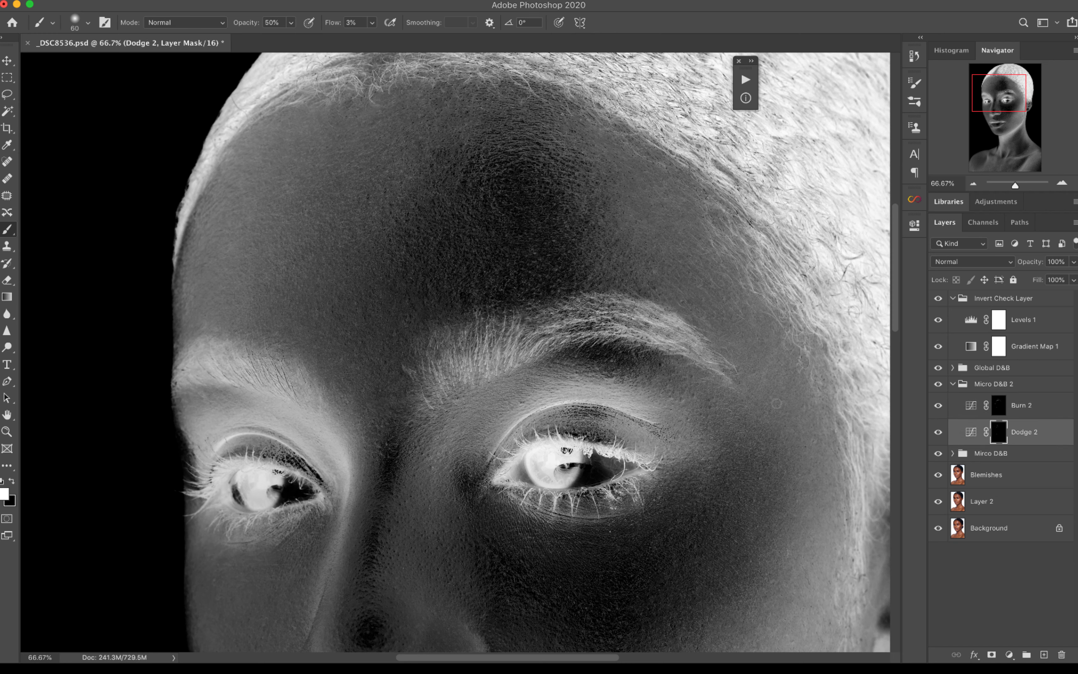
pyautogui.press(']')
pyautogui.press(']')
pyautogui.press(']')
pyautogui.press(']')
# Examine the tonal transitions of the whole inverted portrait at reduced magnifications
pyautogui.press('z')
pyautogui.keyDown('alt'); pyautogui.click(477, 356); pyautogui.keyUp('alt')
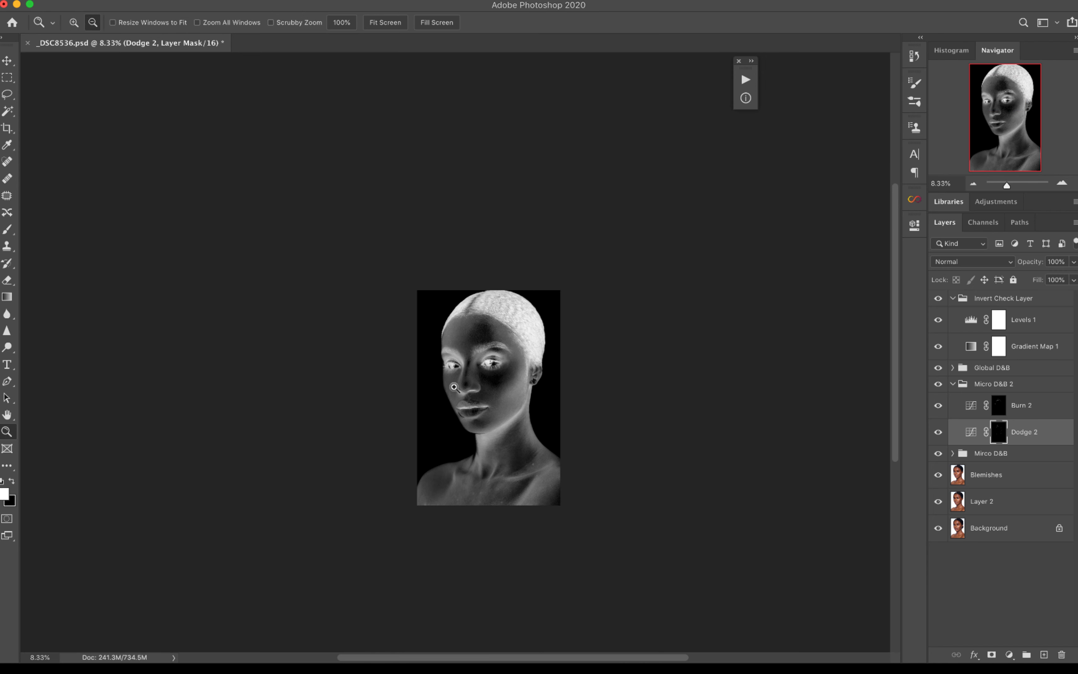
pyautogui.click(477, 385)
pyautogui.click(461, 376)
pyautogui.click(461, 377)
pyautogui.keyDown('alt'); pyautogui.click(502, 260); pyautogui.keyUp('alt')
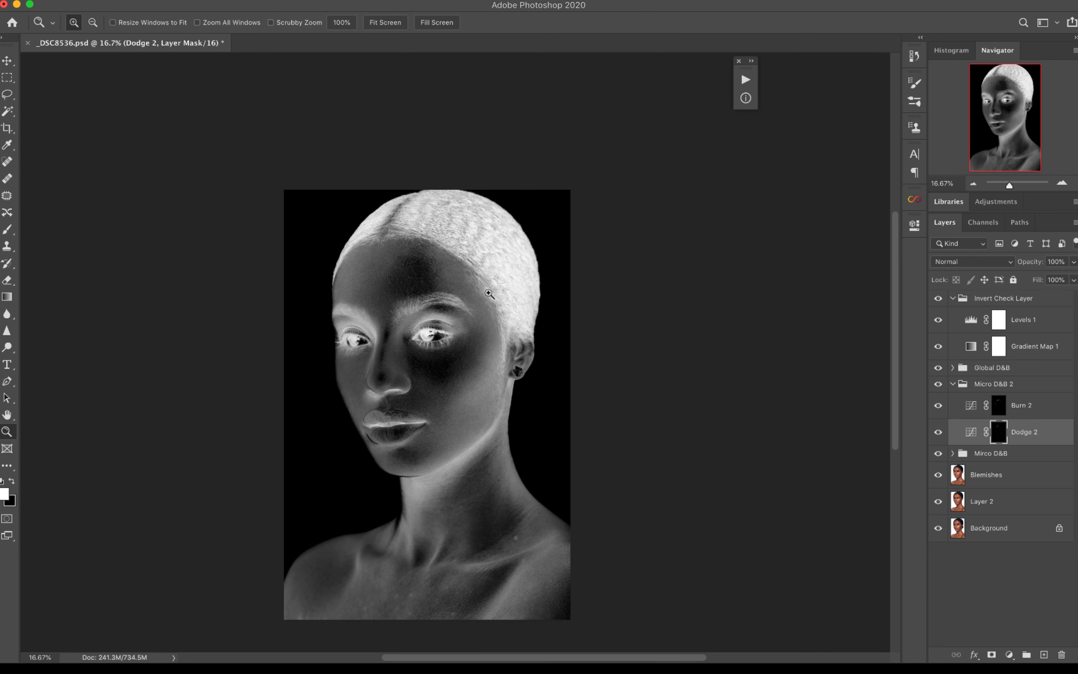
pyautogui.click(516, 290)
pyautogui.keyDown('alt'); pyautogui.click(449, 380); pyautogui.keyUp('alt')
pyautogui.click(445, 374)
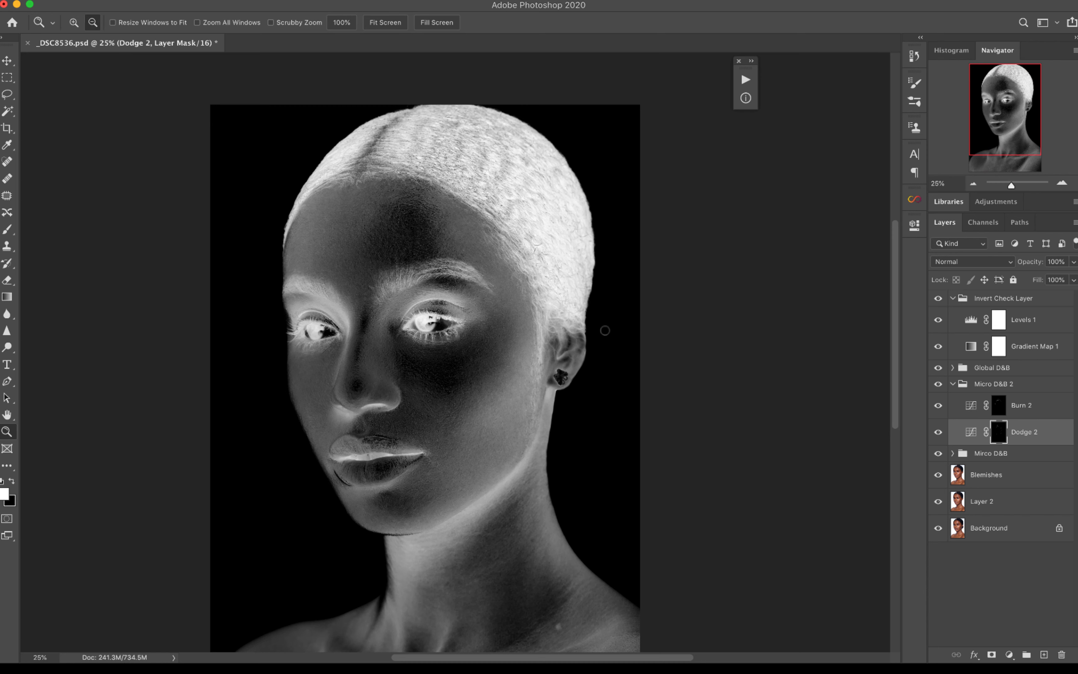
# Collapse the Micro D&B 2 group and compare the inverted portrait with and without both micro dodge and burn groups
pyautogui.press('b')
pyautogui.click(952, 384)
pyautogui.click(939, 383)
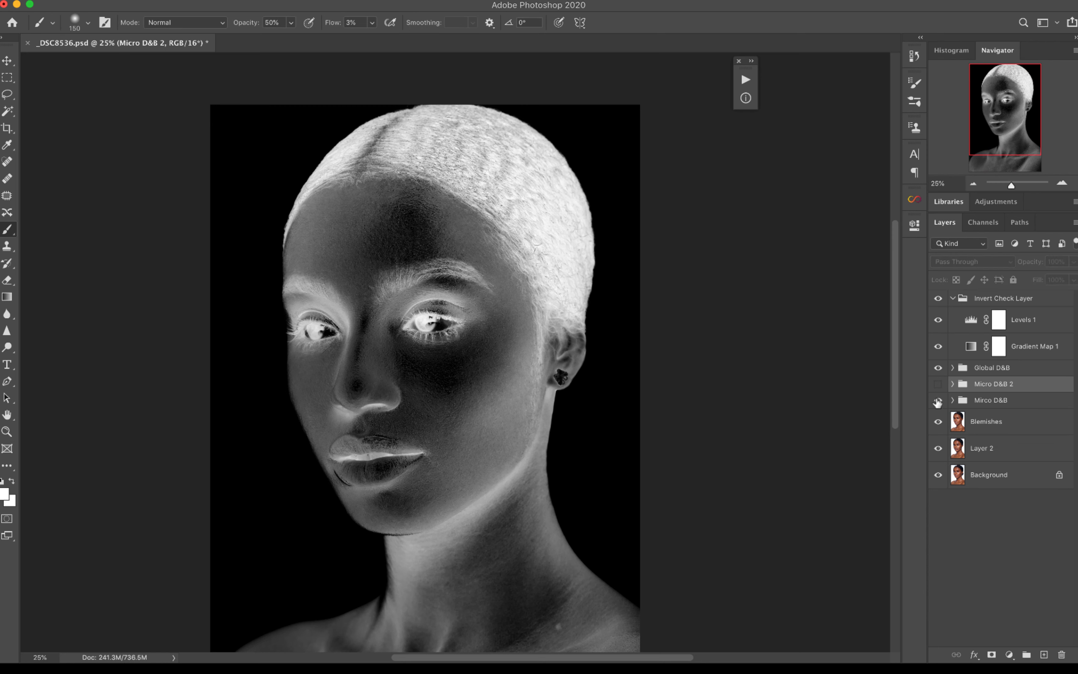
pyautogui.click(938, 383)
pyautogui.click(938, 401)
pyautogui.click(938, 385)
pyautogui.click(937, 401)
pyautogui.click(938, 384)
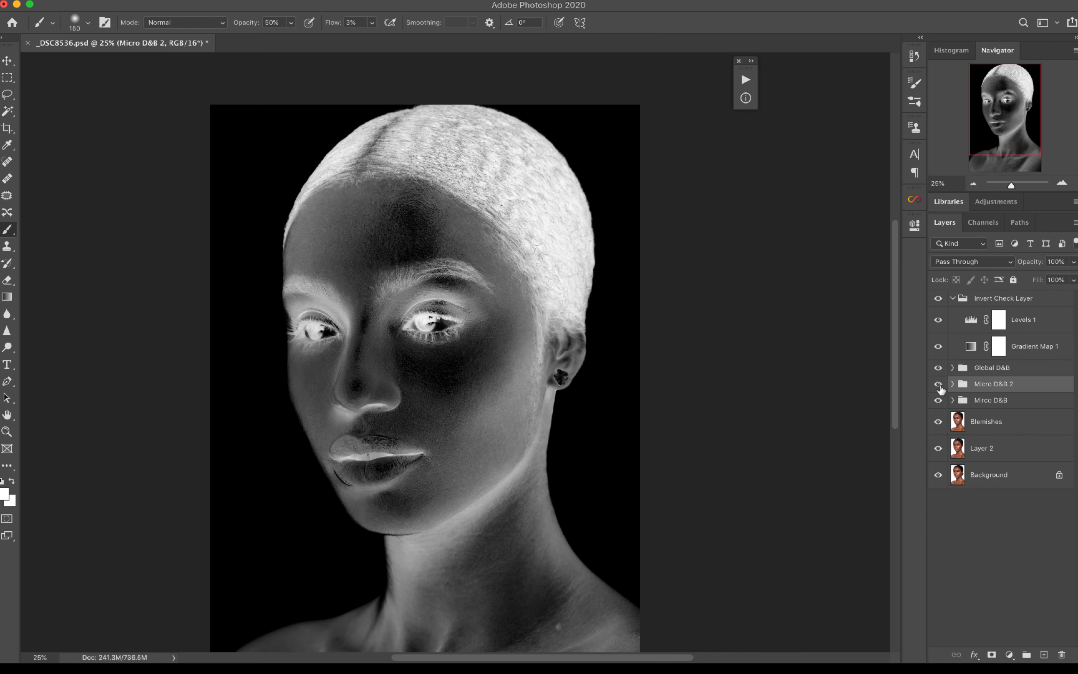
# Turn off the inverted check view and compare both micro dodge and burn groups in colour, viewing down to the chest
pyautogui.click(938, 299)
pyautogui.click(938, 384)
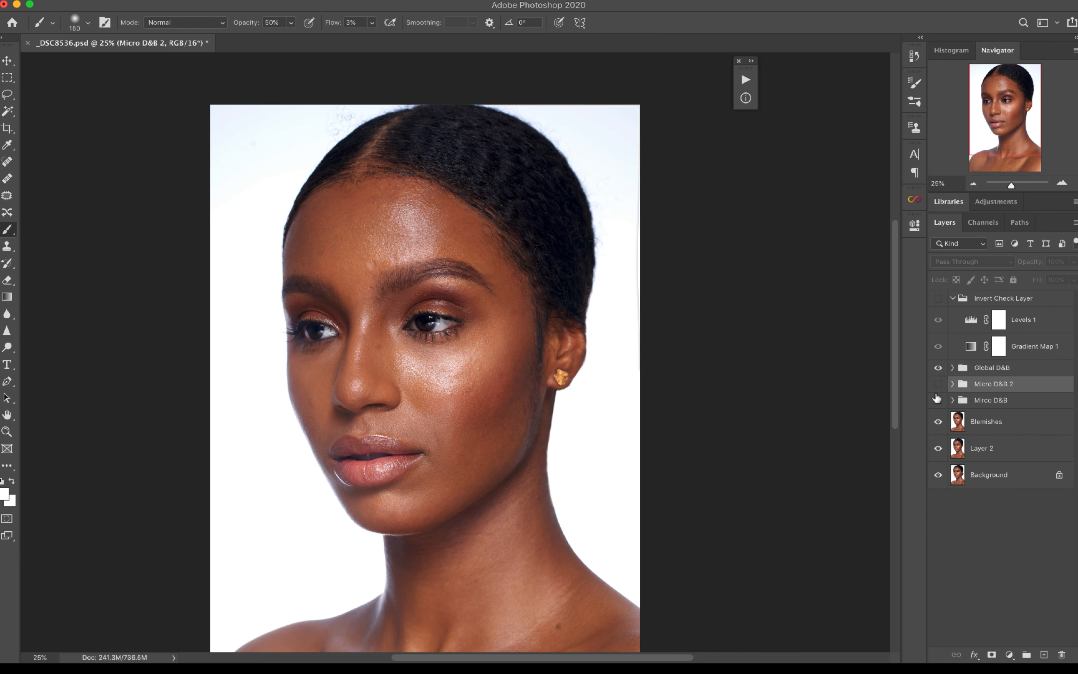
pyautogui.click(937, 401)
pyautogui.click(939, 402)
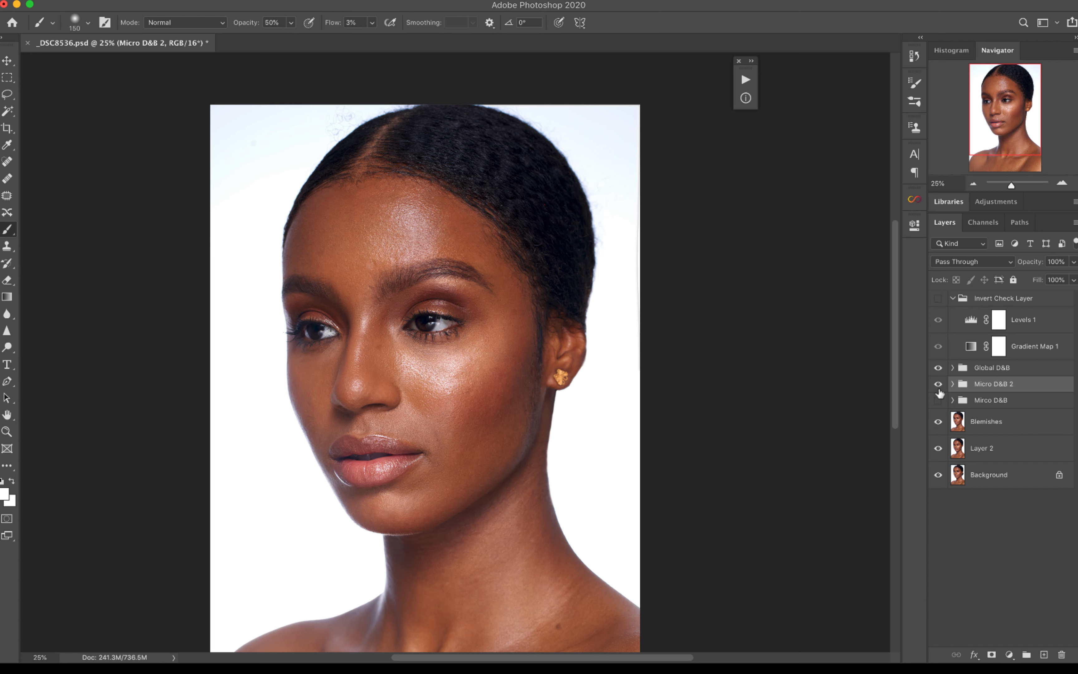
pyautogui.click(938, 401)
pyautogui.click(939, 384)
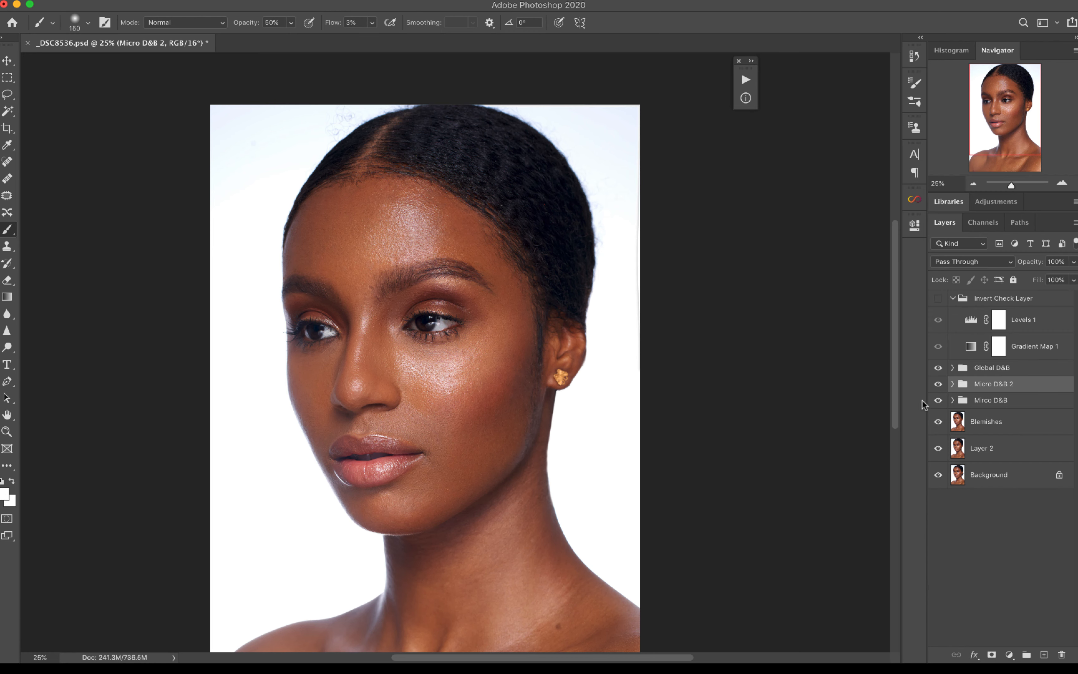
pyautogui.scroll(-5, 641, 367)
pyautogui.hscroll(-3, 641, 368)
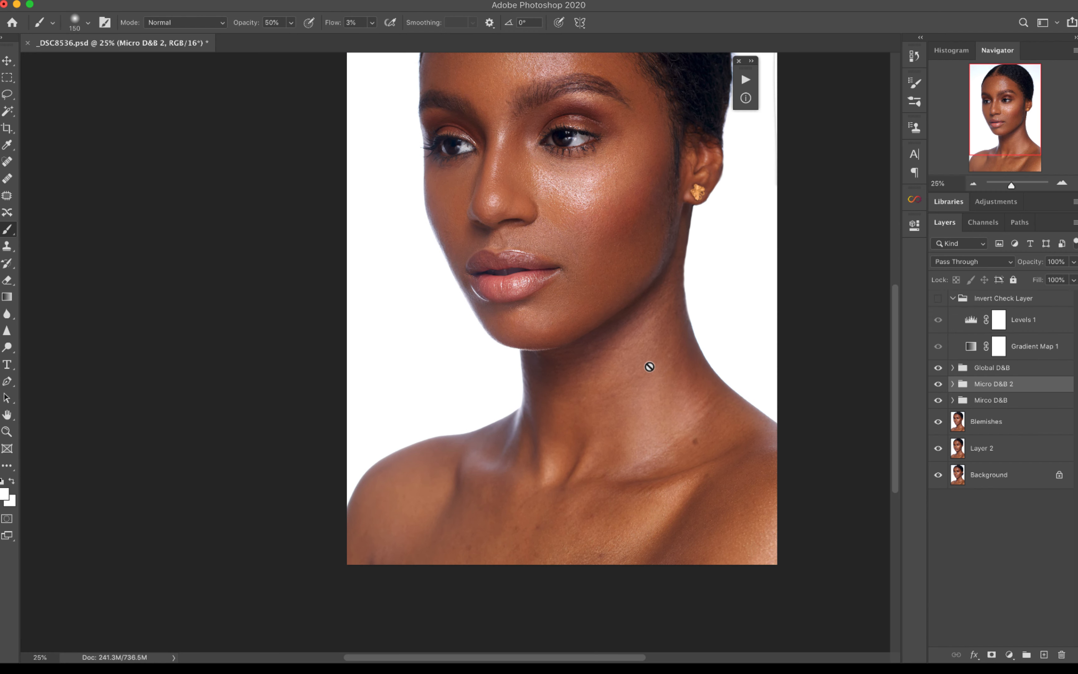
pyautogui.scroll(3, 616, 238)
pyautogui.hscroll(1, 601, 267)
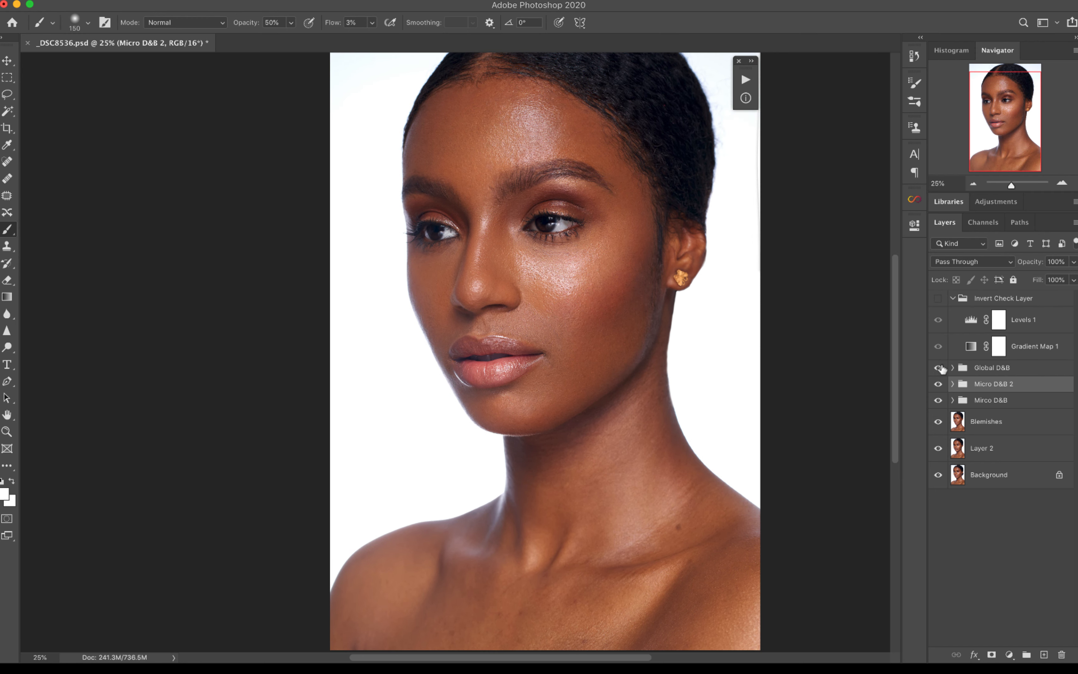
# Hide the Global D&B group and compare the portrait with and without the two micro dodge and burn groups
pyautogui.click(938, 368)
pyautogui.click(938, 384)
pyautogui.click(939, 384)
pyautogui.click(938, 387)
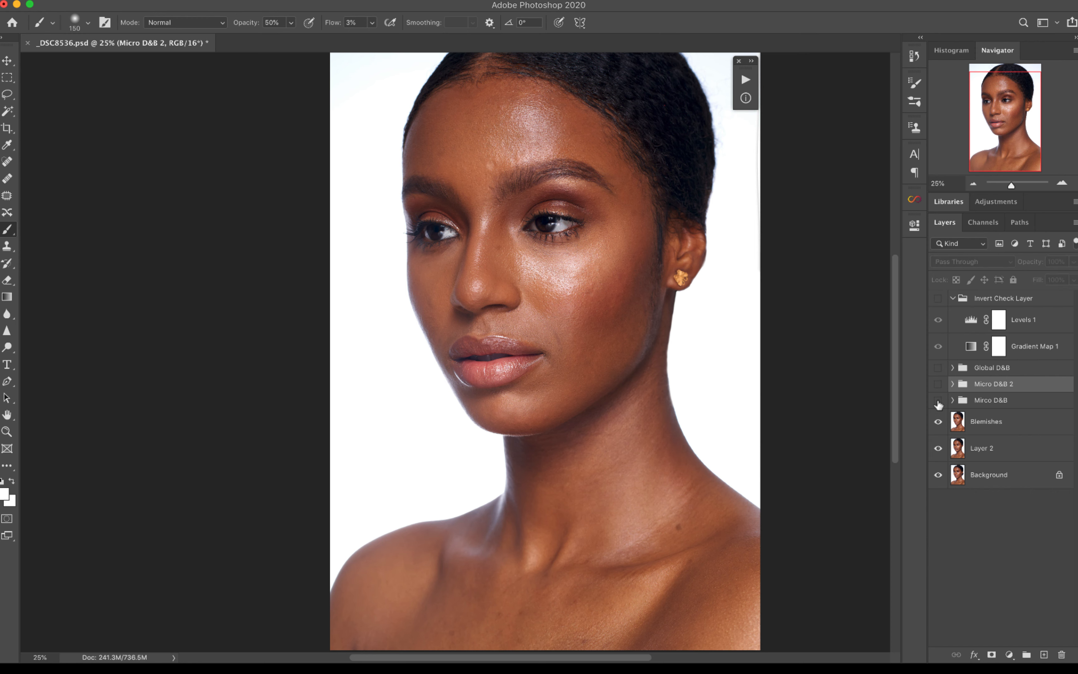
pyautogui.click(938, 384)
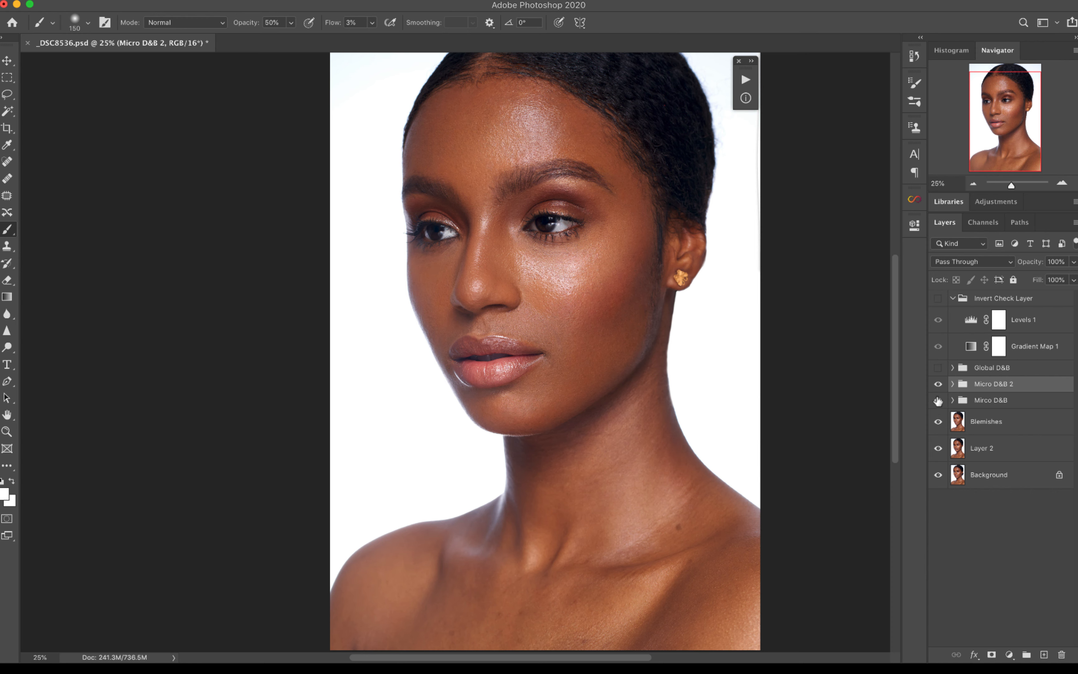
pyautogui.click(938, 384)
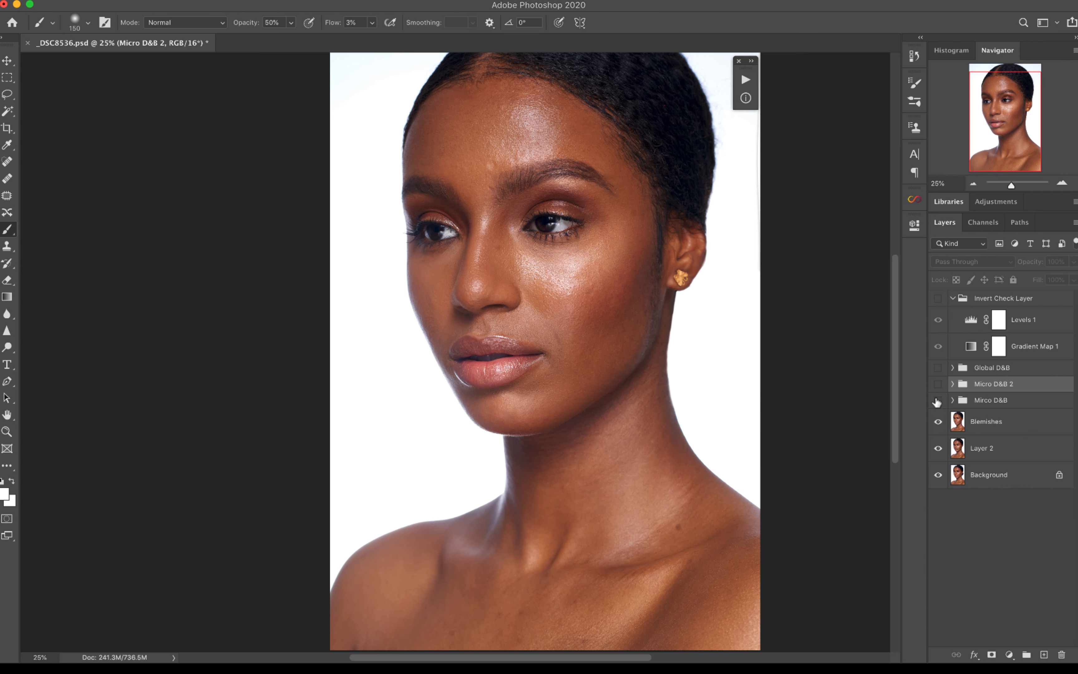
pyautogui.click(939, 384)
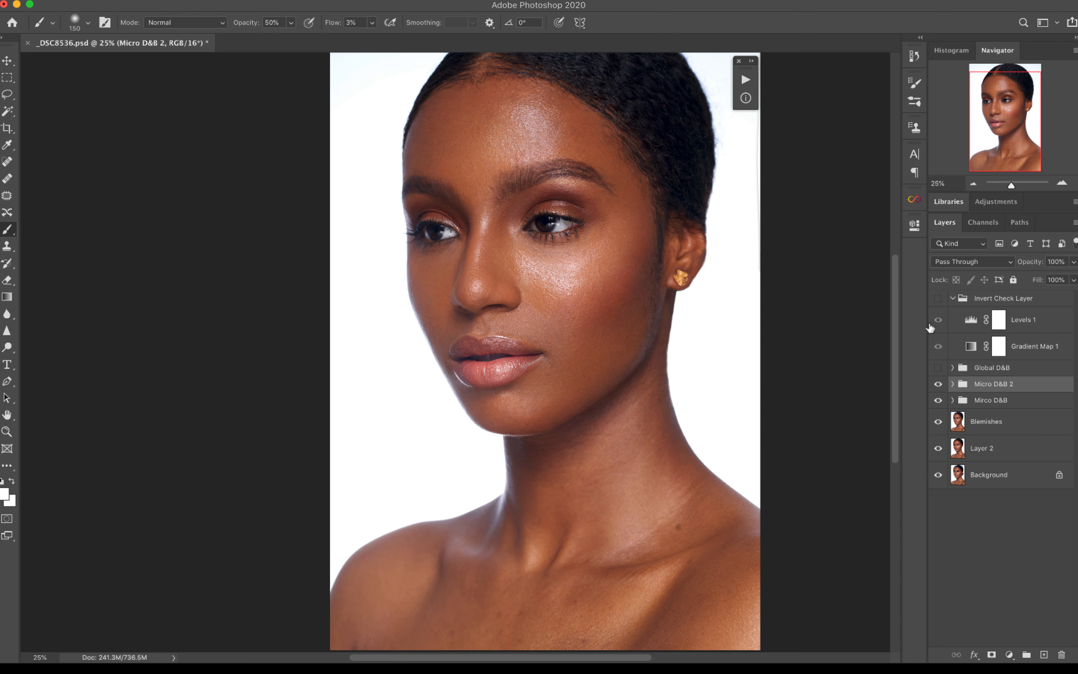
pyautogui.click(938, 383)
pyautogui.click(939, 383)
# Turn the inverted check view back on for the neck and chest and expand the Mirco D&B group
pyautogui.scroll(-5, 550, 346)
pyautogui.hscroll(-2, 550, 346)
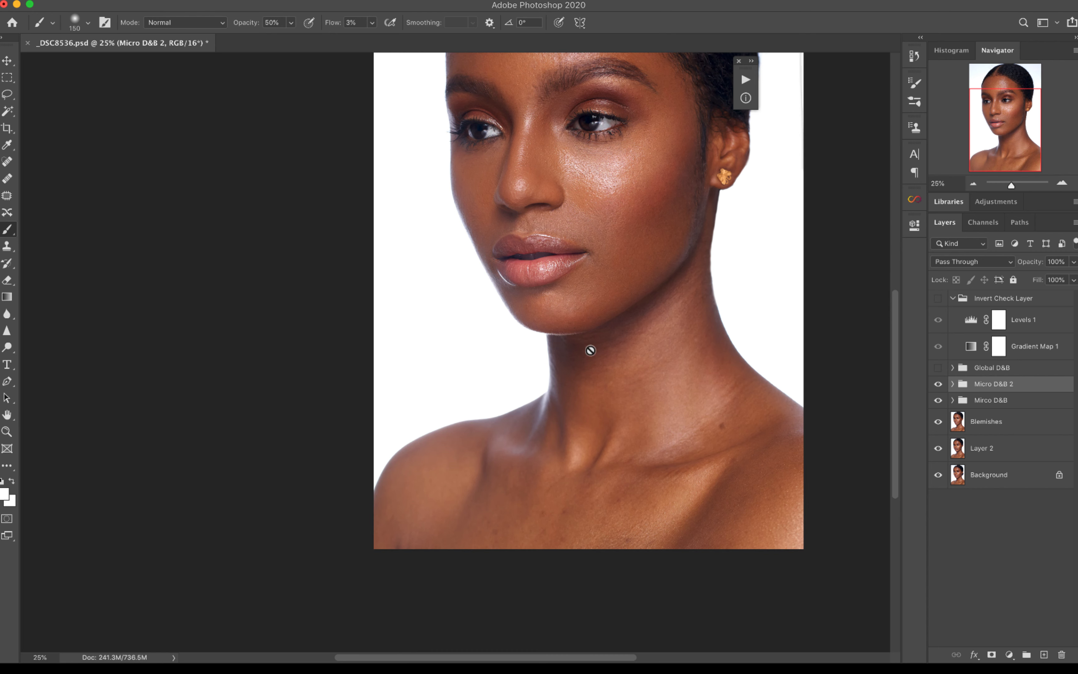
pyautogui.click(938, 299)
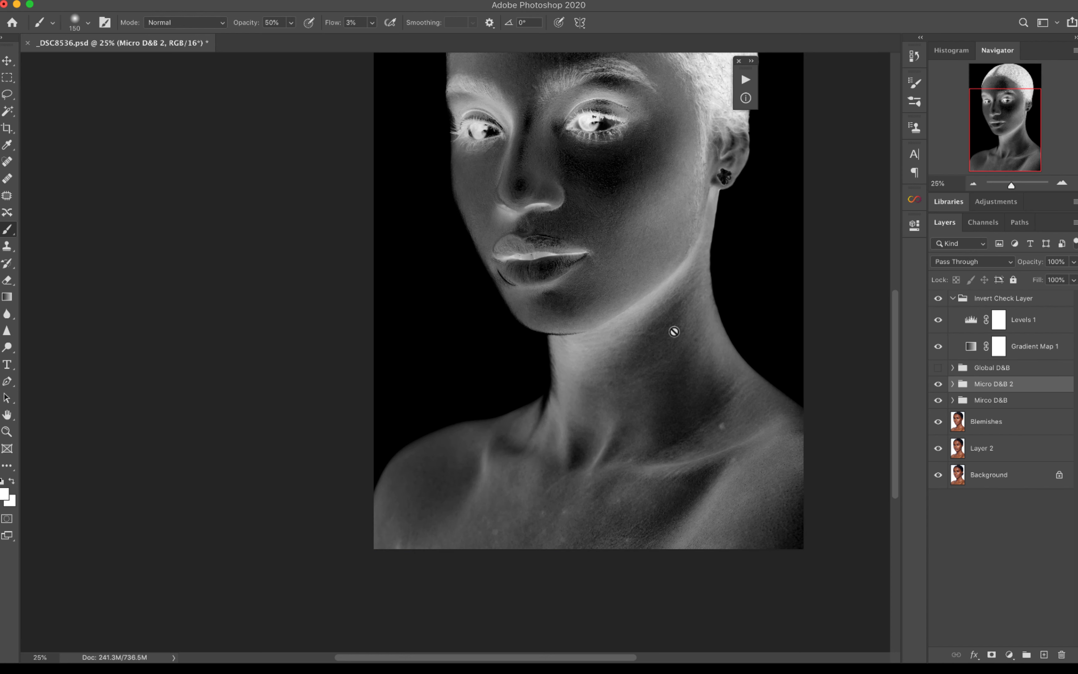
pyautogui.click(688, 374)
pyautogui.click(952, 400)
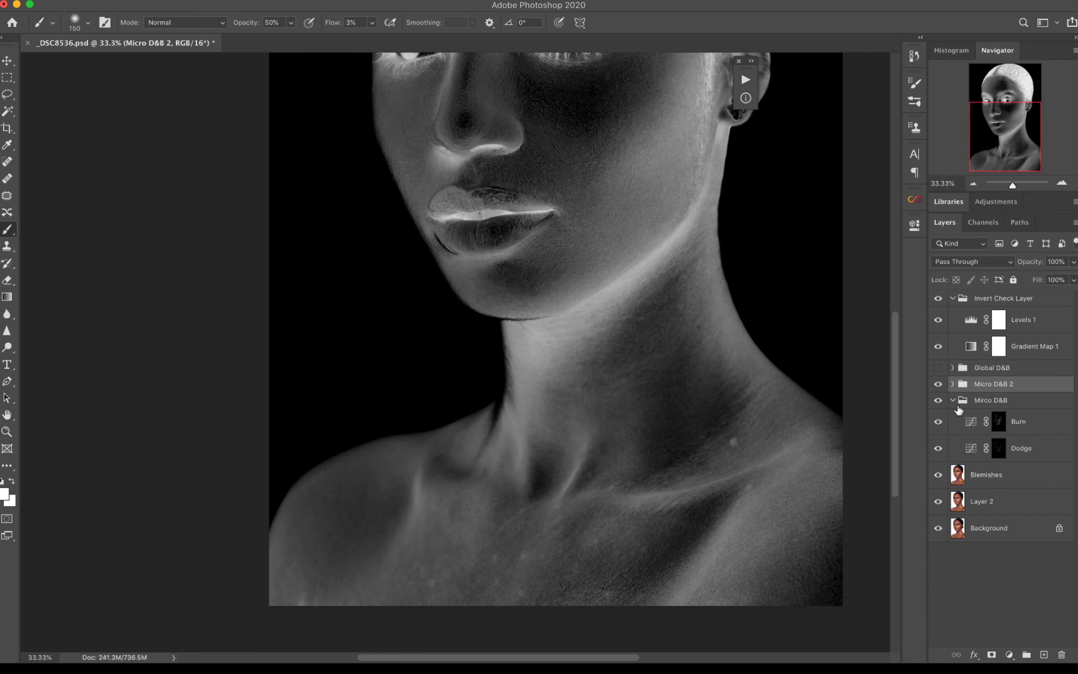
# Burn the bright areas on the near side of the neck on the Burn mask, comparing with the inverted check off
pyautogui.click(1002, 427)
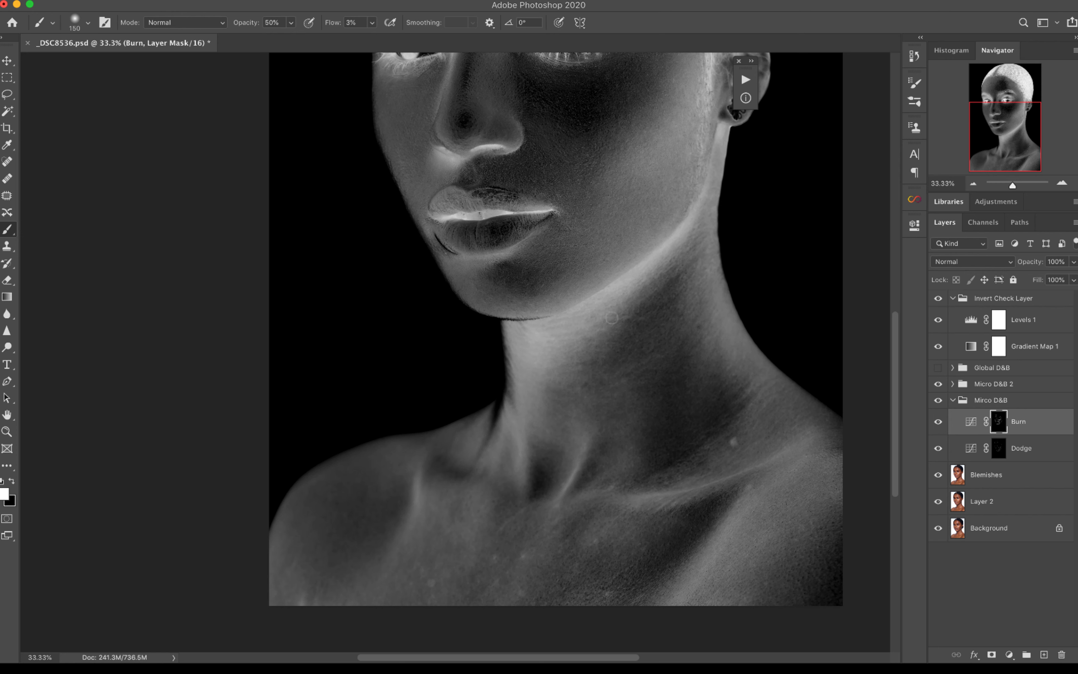
pyautogui.press('[')
pyautogui.press('[')
pyautogui.press('[')
pyautogui.press(']')
pyautogui.press(']')
pyautogui.moveTo(667, 362)
pyautogui.mouseDown()
pyautogui.moveTo(686, 350)
pyautogui.moveTo(670, 381)
pyautogui.mouseUp()
pyautogui.press(']')
pyautogui.press(']')
pyautogui.moveTo(685, 437); pyautogui.dragTo(730, 397)
pyautogui.press('[')
pyautogui.click(938, 300)
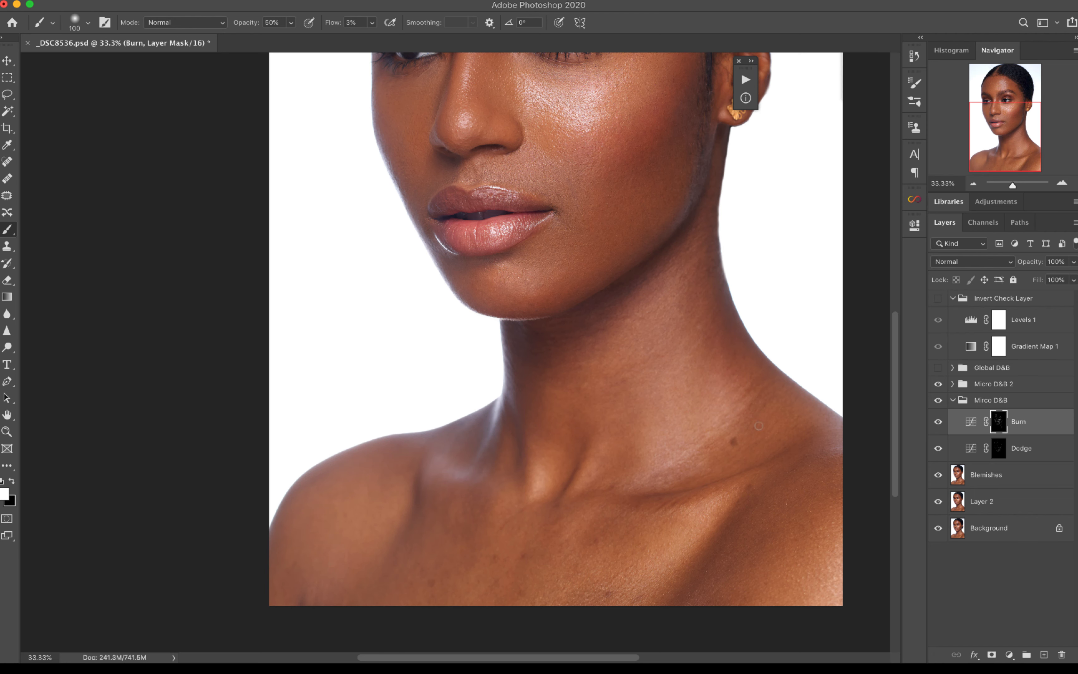
pyautogui.click(939, 298)
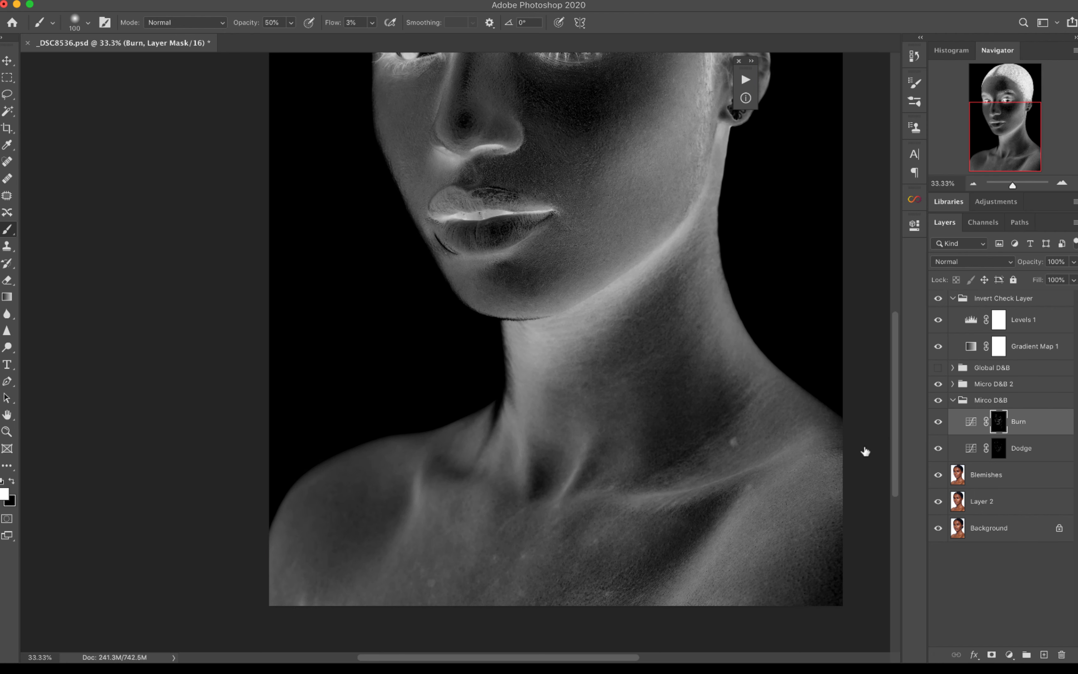
# Burn the chest below the near collarbone on the Burn mask, varying the brush size, and compare without the Mirco D&B group
pyautogui.press('[')
pyautogui.press(']')
pyautogui.press(']')
pyautogui.press(']')
pyautogui.press(']')
pyautogui.press(']')
pyautogui.press('[')
pyautogui.press('[')
pyautogui.press('[')
pyautogui.press('[')
pyautogui.press('[')
pyautogui.press(']')
pyautogui.press(']')
pyautogui.moveTo(685, 528)
pyautogui.mouseDown()
pyautogui.moveTo(707, 527)
pyautogui.moveTo(669, 556)
pyautogui.moveTo(722, 511)
pyautogui.mouseUp()
pyautogui.press('[')
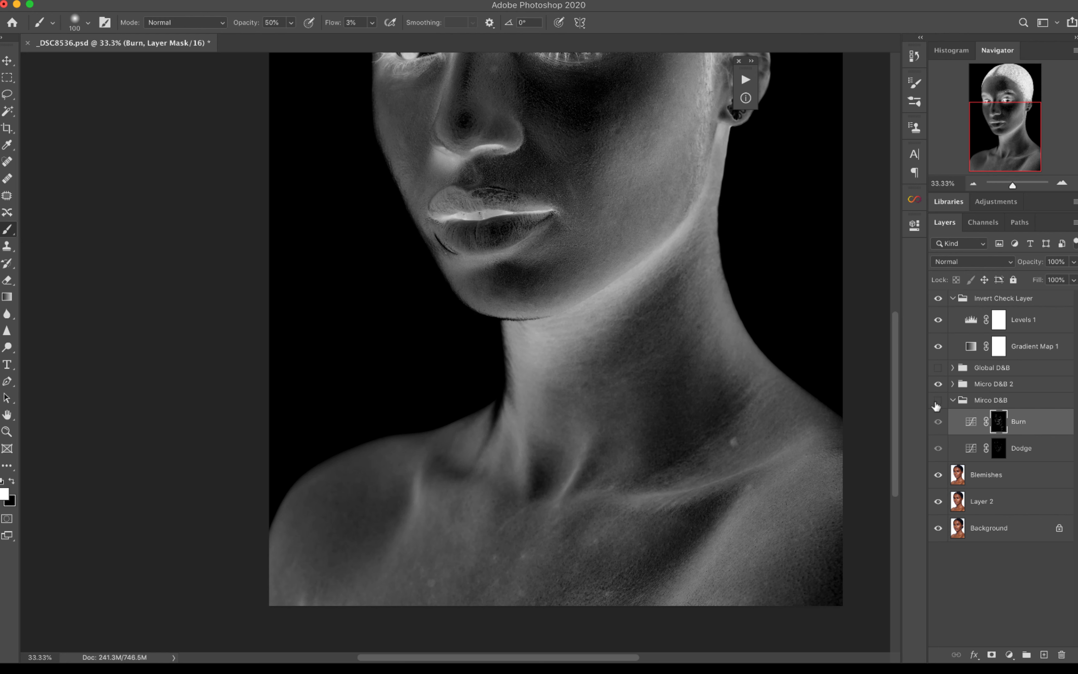
# Refine the upper neck beneath the jaw on the Dodge mask at 70 px and the Burn mask at 45 px
pyautogui.click(998, 448)
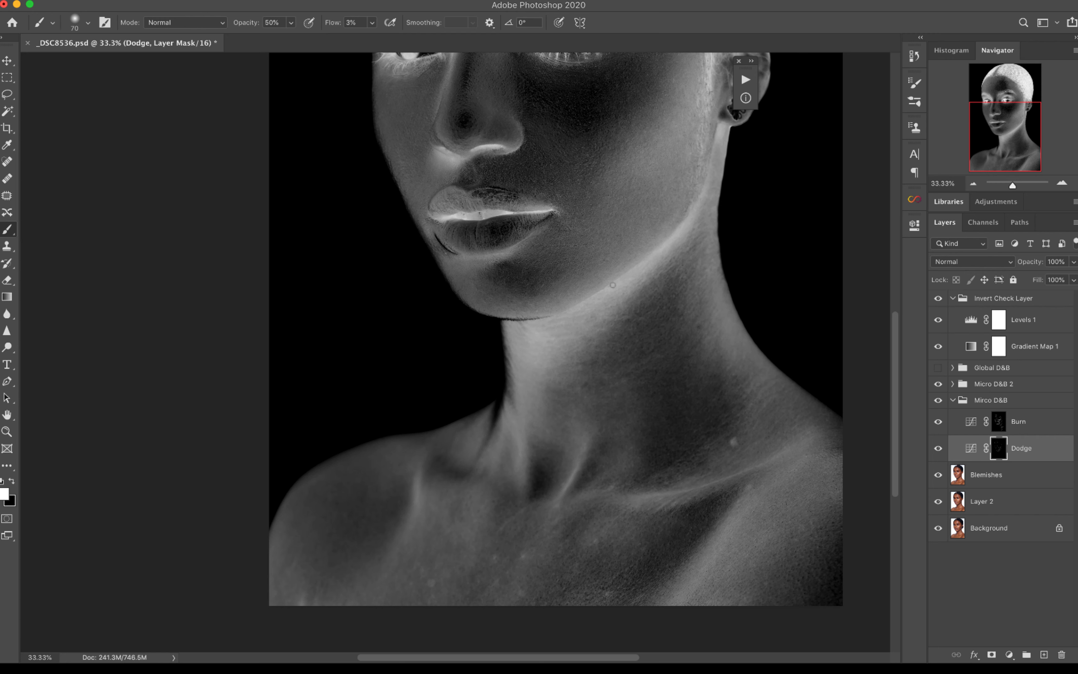
pyautogui.press('[')
pyautogui.click(998, 422)
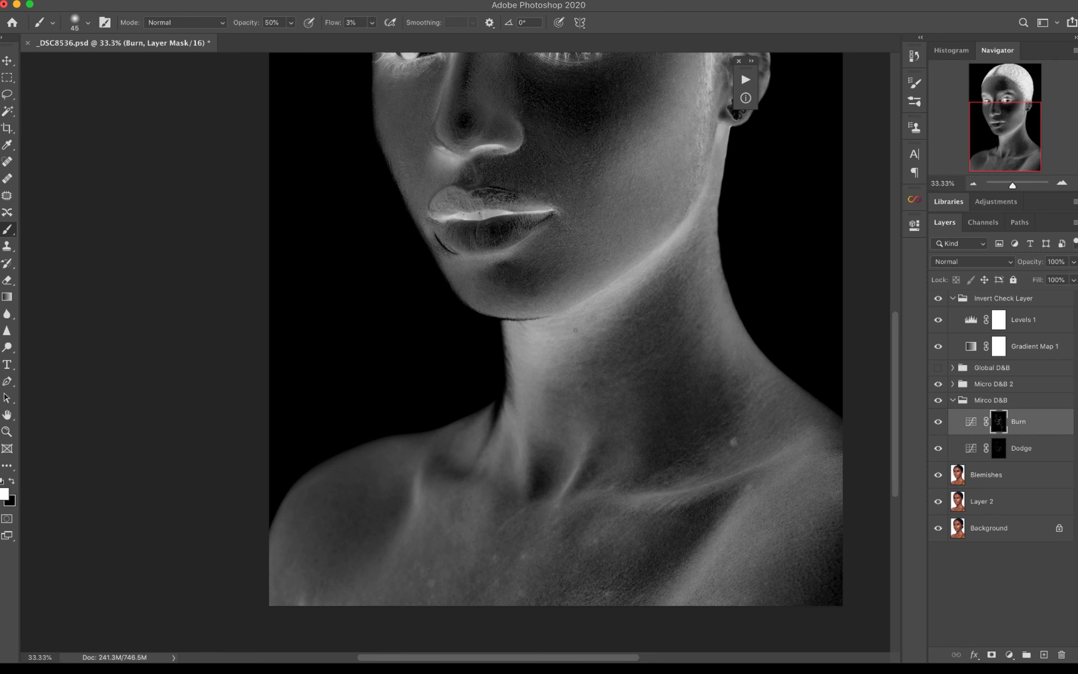
pyautogui.press('z')
pyautogui.click(626, 307)
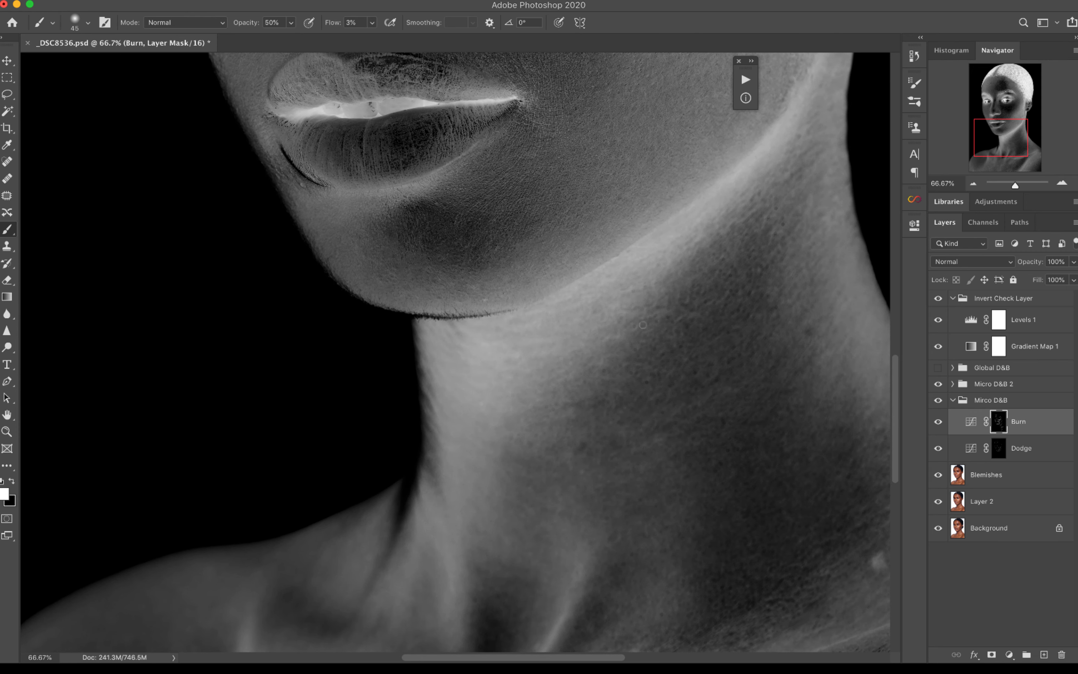
# Dodge away the mole on the lower neck and the spots on the chest on the Dodge mask with a 90 px brush
pyautogui.press('z')
pyautogui.keyDown('alt'); pyautogui.click(662, 361); pyautogui.keyUp('alt')
pyautogui.keyDown('alt'); pyautogui.click(661, 363); pyautogui.keyUp('alt')
pyautogui.keyDown('alt'); pyautogui.click(657, 379); pyautogui.keyUp('alt')
pyautogui.keyDown('alt'); pyautogui.click(652, 395); pyautogui.keyUp('alt')
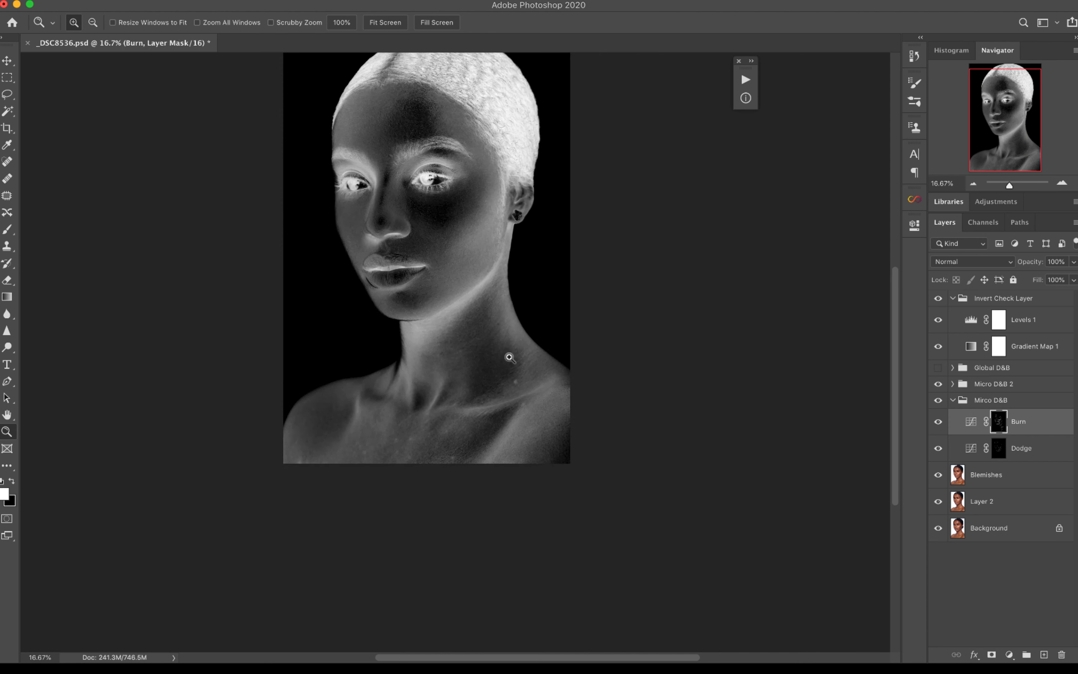
pyautogui.click(509, 358)
pyautogui.click(520, 344)
pyautogui.press('b')
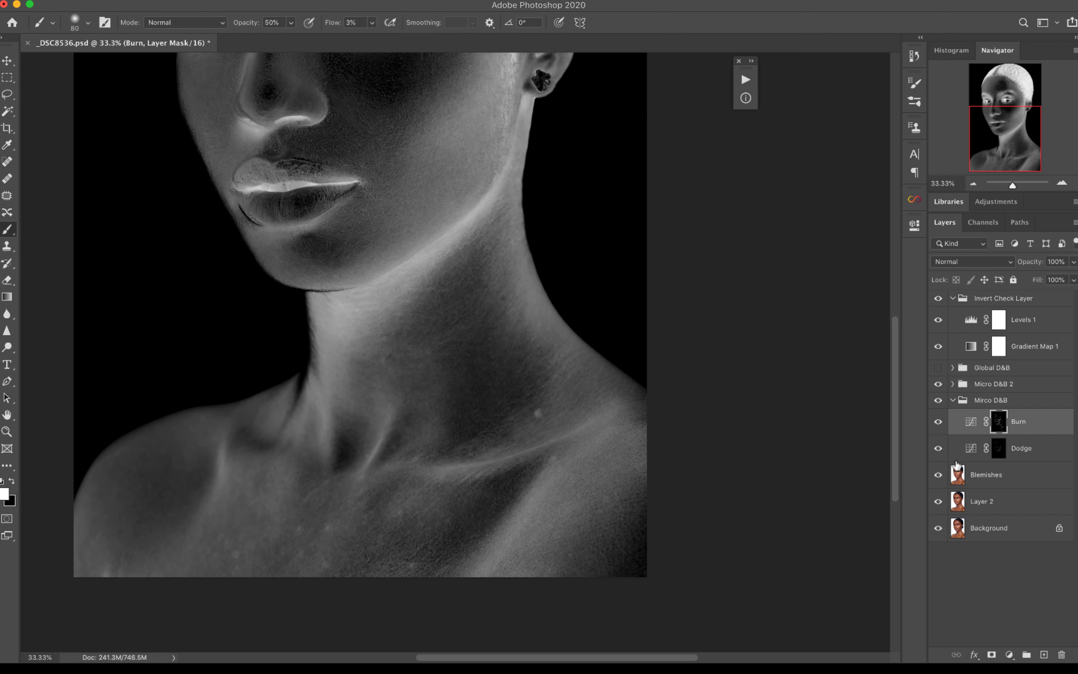
pyautogui.click(998, 453)
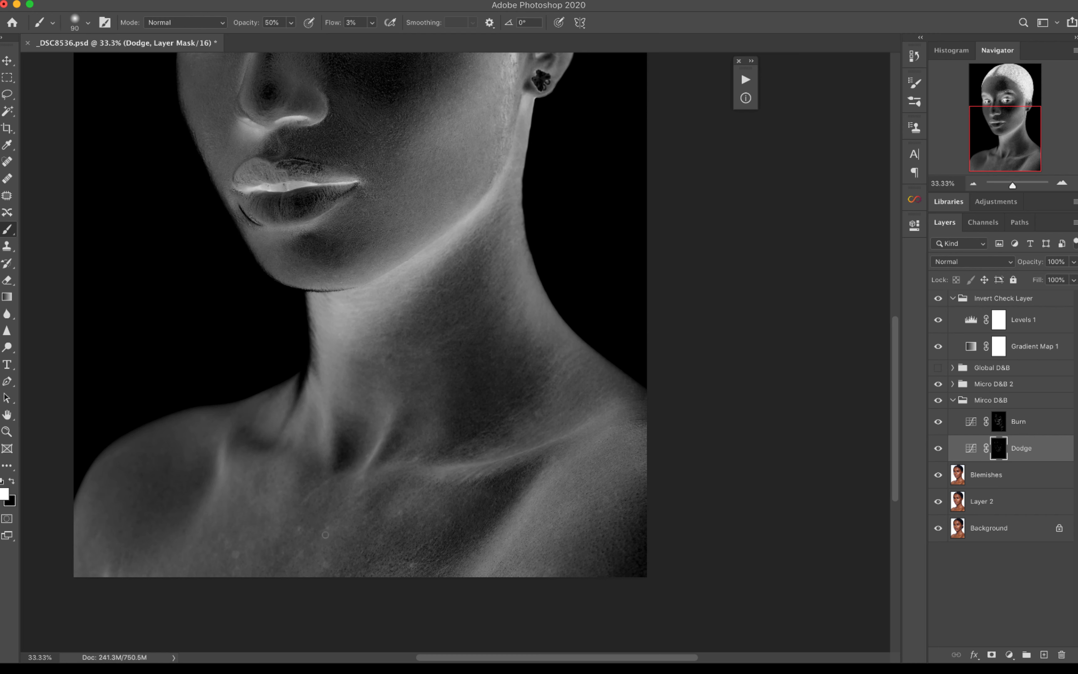
pyautogui.press('[')
pyautogui.press(']')
pyautogui.press(']')
pyautogui.press(']')
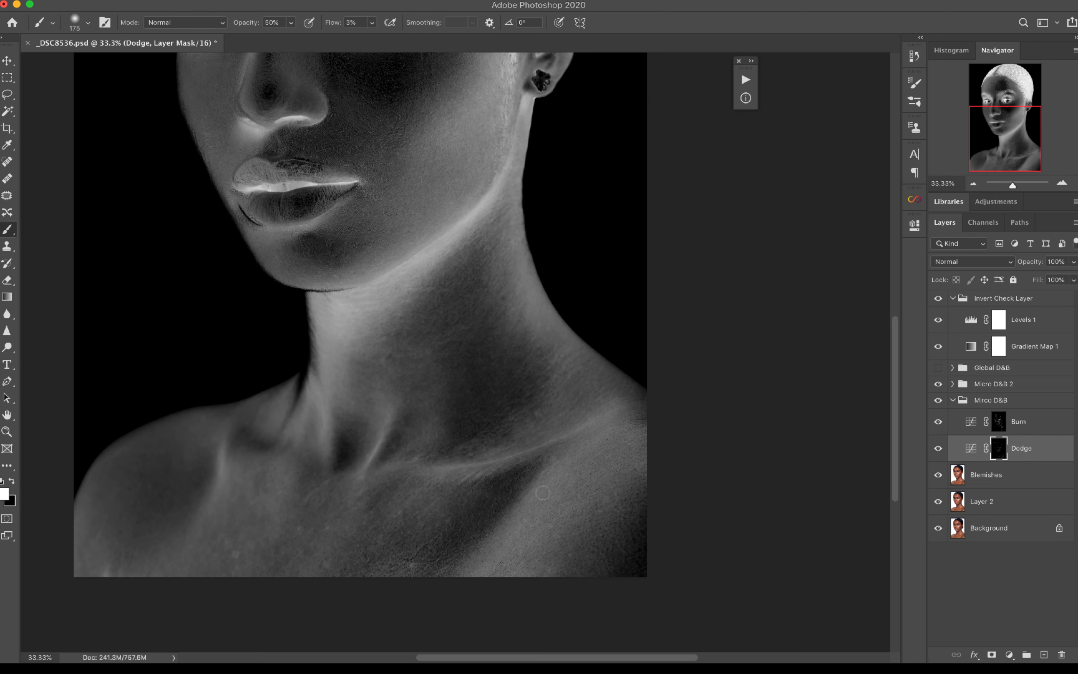
# Dodge the near collarbone, the base of the neck and the far side of the chest, starting with a 175 px brush
pyautogui.moveTo(561, 450); pyautogui.dragTo(497, 475)
pyautogui.moveTo(303, 418); pyautogui.dragTo(283, 481)
pyautogui.press(']')
pyautogui.moveTo(213, 508)
pyautogui.mouseDown()
pyautogui.moveTo(241, 423)
pyautogui.moveTo(187, 576)
pyautogui.moveTo(103, 586)
pyautogui.mouseUp()
pyautogui.press(']')
pyautogui.press('[')
pyautogui.press('[')
pyautogui.press('[')
pyautogui.press('[')
pyautogui.press('[')
pyautogui.press('[')
# Turn off the inverted check view and compare the neck and chest with and without the Mirco D&B group
pyautogui.click(938, 298)
pyautogui.click(937, 400)
pyautogui.click(938, 400)
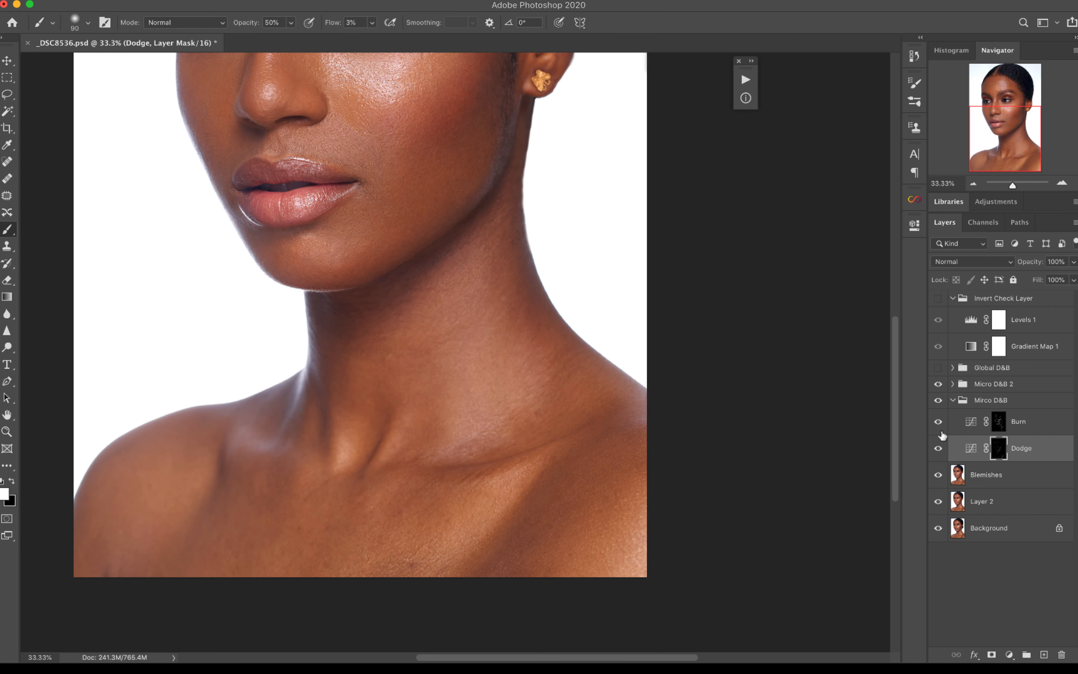
pyautogui.click(937, 400)
pyautogui.click(937, 400)
pyautogui.click(938, 399)
pyautogui.click(937, 400)
pyautogui.click(937, 399)
pyautogui.click(938, 400)
pyautogui.click(939, 401)
# Review the whole retouched portrait in colour at reduced magnifications
pyautogui.press('z')
pyautogui.keyDown('alt'); pyautogui.click(457, 272); pyautogui.keyUp('alt')
pyautogui.keyDown('alt'); pyautogui.click(457, 273); pyautogui.keyUp('alt')
pyautogui.keyDown('alt'); pyautogui.click(322, 243); pyautogui.keyUp('alt')
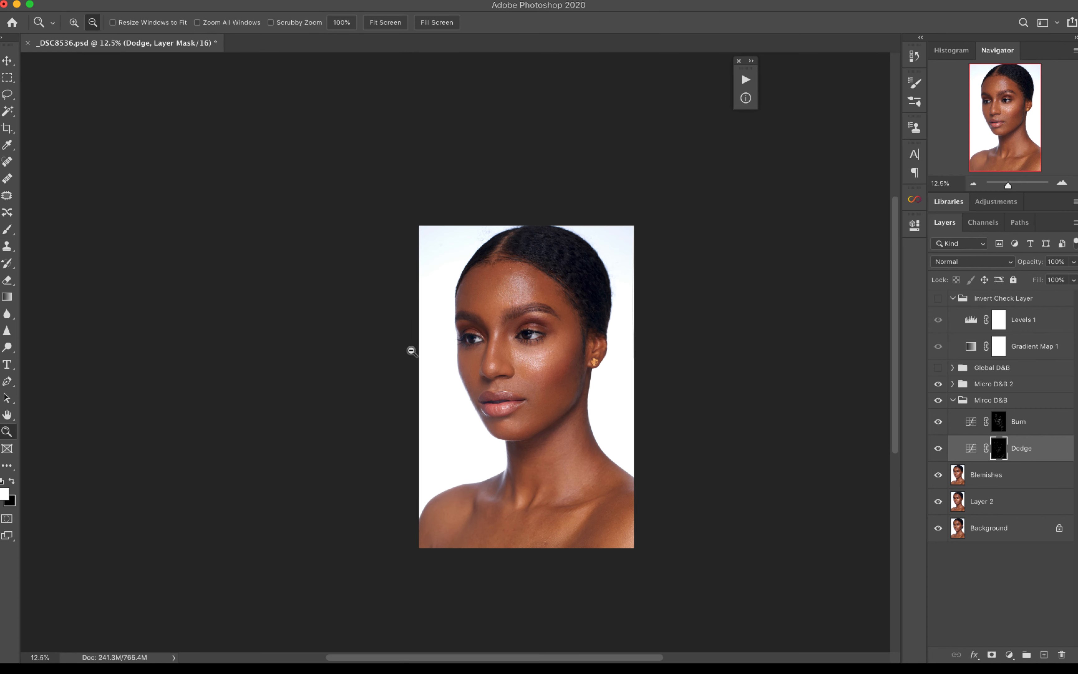
pyautogui.keyDown('alt'); pyautogui.click(532, 390); pyautogui.keyUp('alt')
pyautogui.click(423, 372)
pyautogui.click(485, 359)
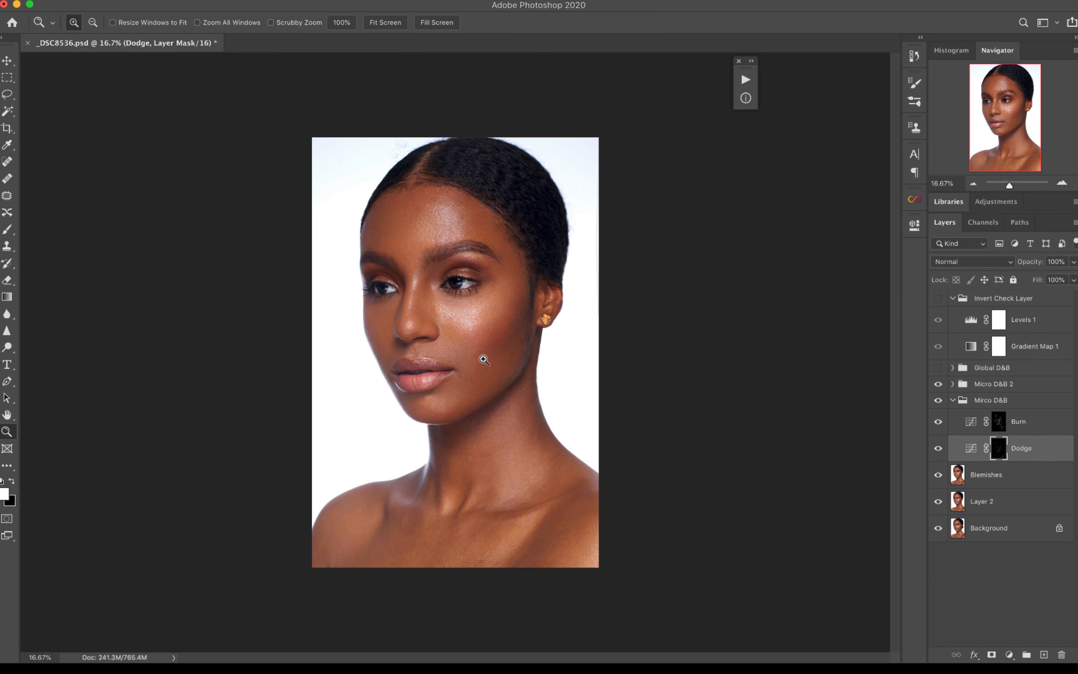
# Inspect the retouched cheek and mouth area up close, and check the whole portrait again at reduced size
pyautogui.click(477, 349)
pyautogui.click(454, 354)
pyautogui.click(490, 365)
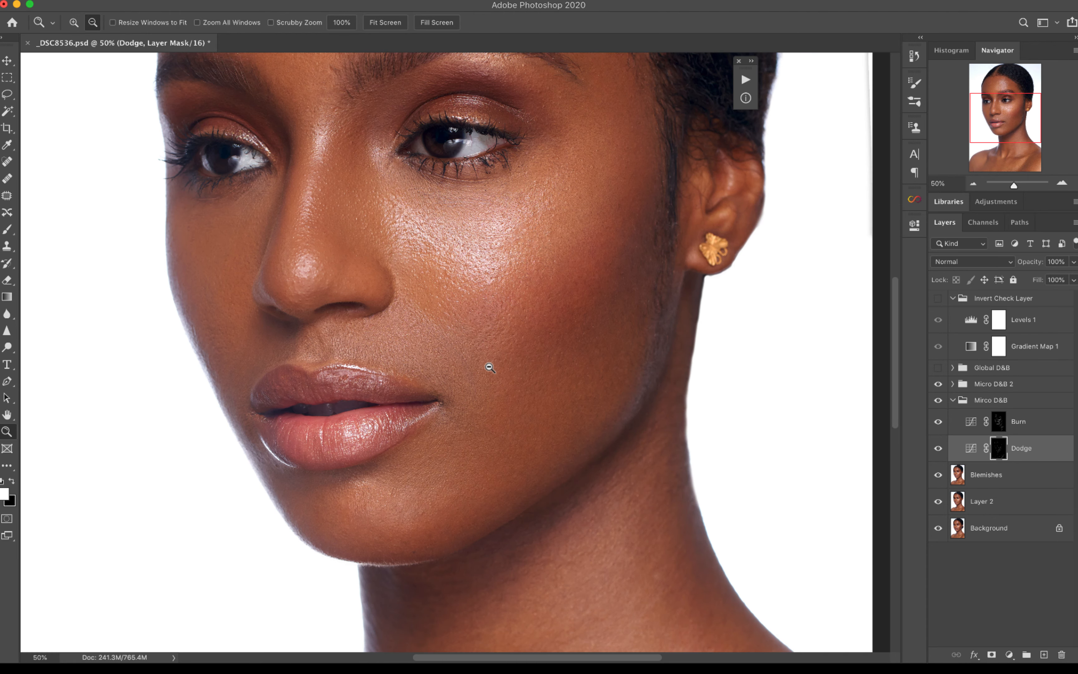
pyautogui.keyDown('alt'); pyautogui.click(497, 372); pyautogui.keyUp('alt')
pyautogui.keyDown('alt'); pyautogui.click(480, 372); pyautogui.keyUp('alt')
pyautogui.keyDown('alt'); pyautogui.click(469, 380); pyautogui.keyUp('alt')
pyautogui.click(465, 385)
pyautogui.press('b')
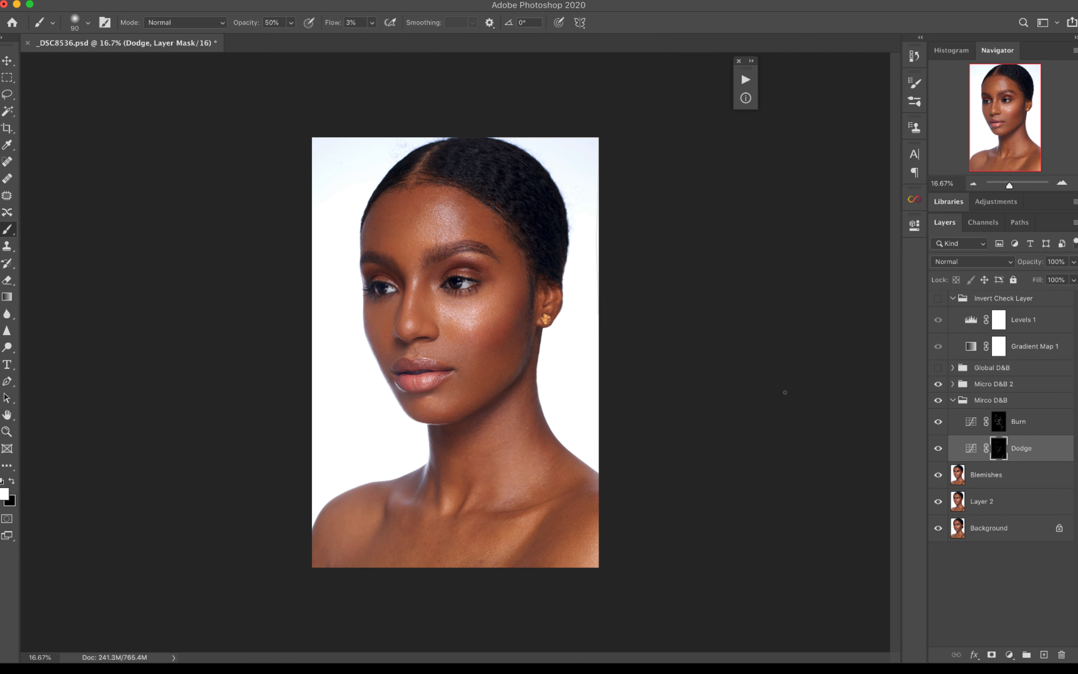
# Collapse the Mirco D&B group and compare the portrait with and without both micro dodge and burn groups and the Blemishes layer
pyautogui.click(952, 401)
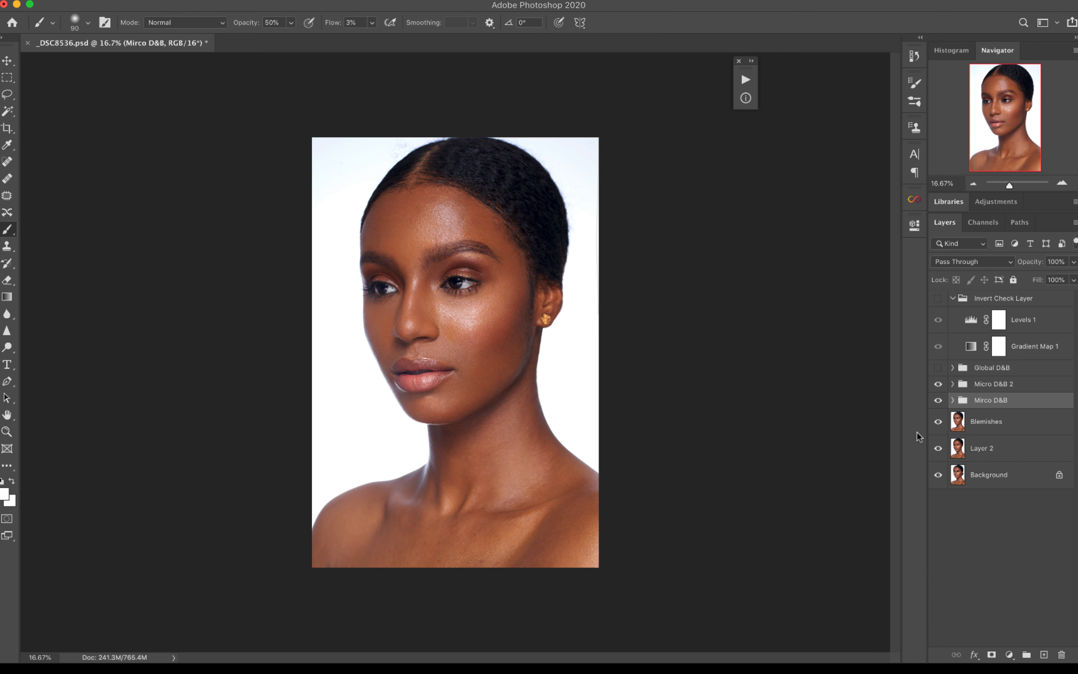
pyautogui.click(939, 383)
pyautogui.click(939, 400)
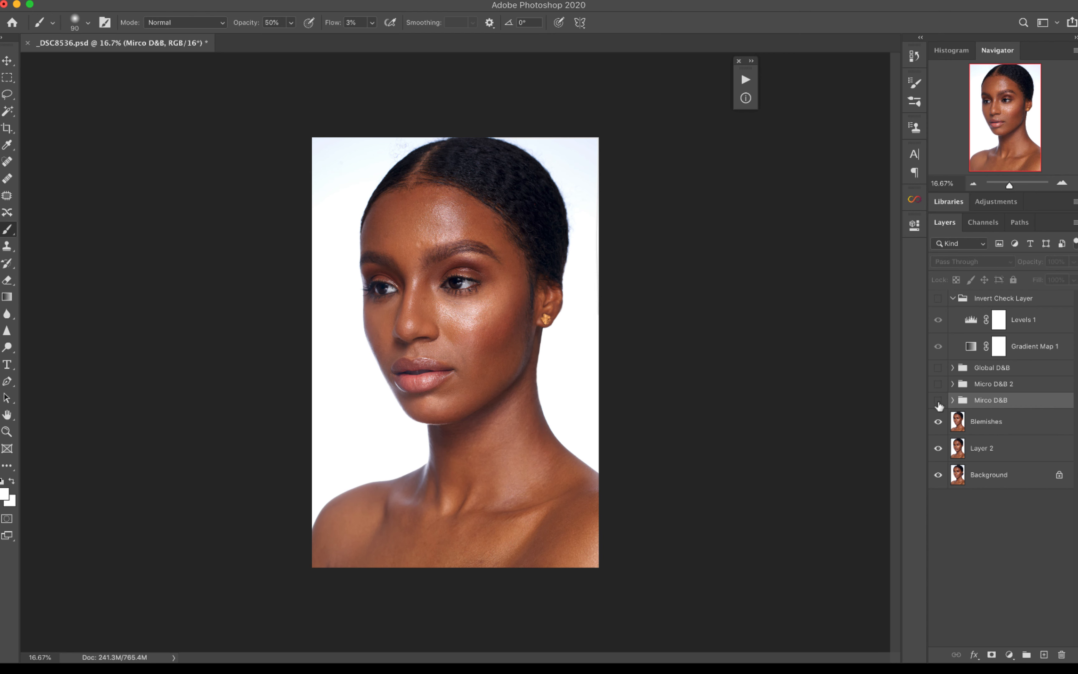
pyautogui.click(938, 421)
pyautogui.click(939, 421)
pyautogui.click(938, 400)
pyautogui.click(938, 386)
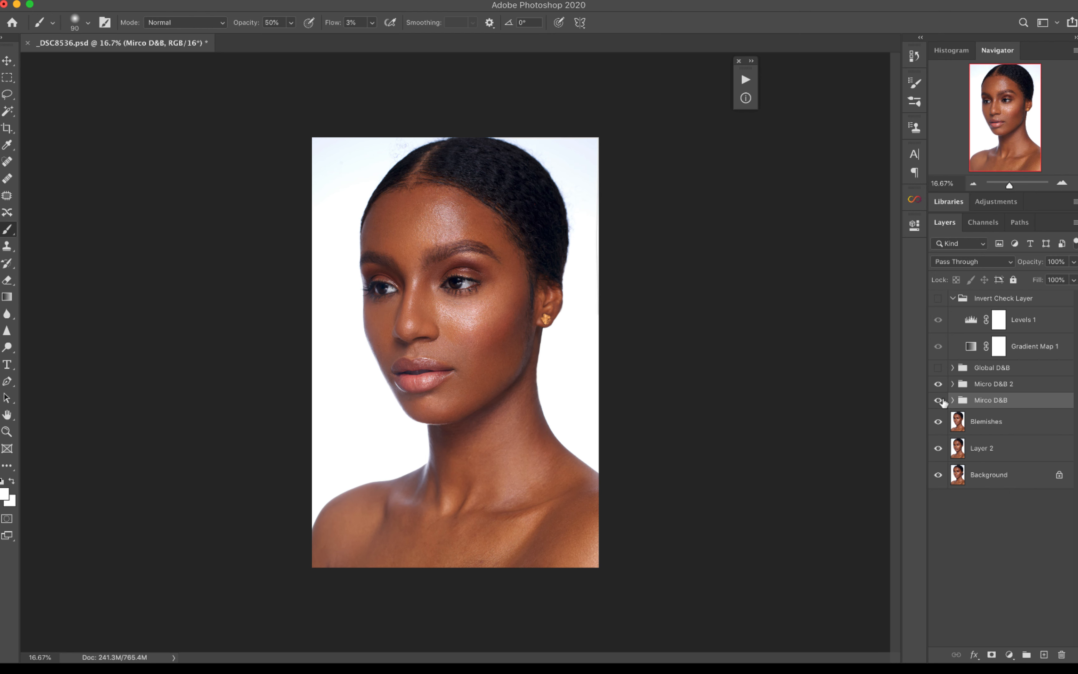
# Compare the portrait again with the Micro D&B 2 and Mirco D&B groups hidden and shown
pyautogui.click(937, 386)
pyautogui.click(937, 401)
pyautogui.click(938, 401)
pyautogui.click(938, 385)
pyautogui.click(938, 400)
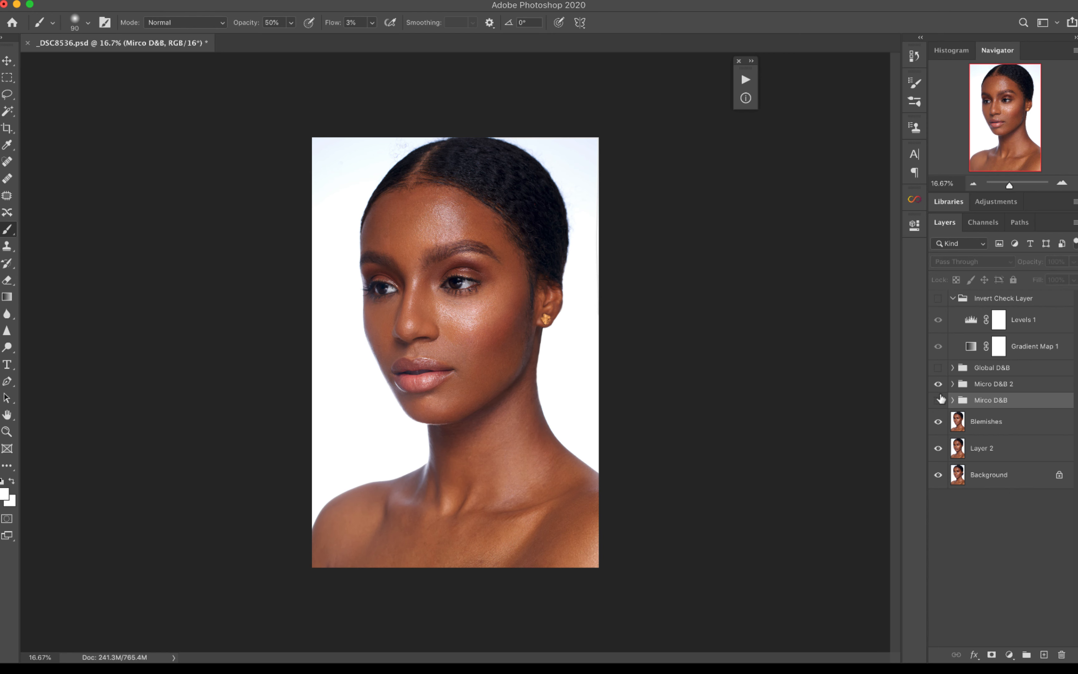
pyautogui.click(938, 400)
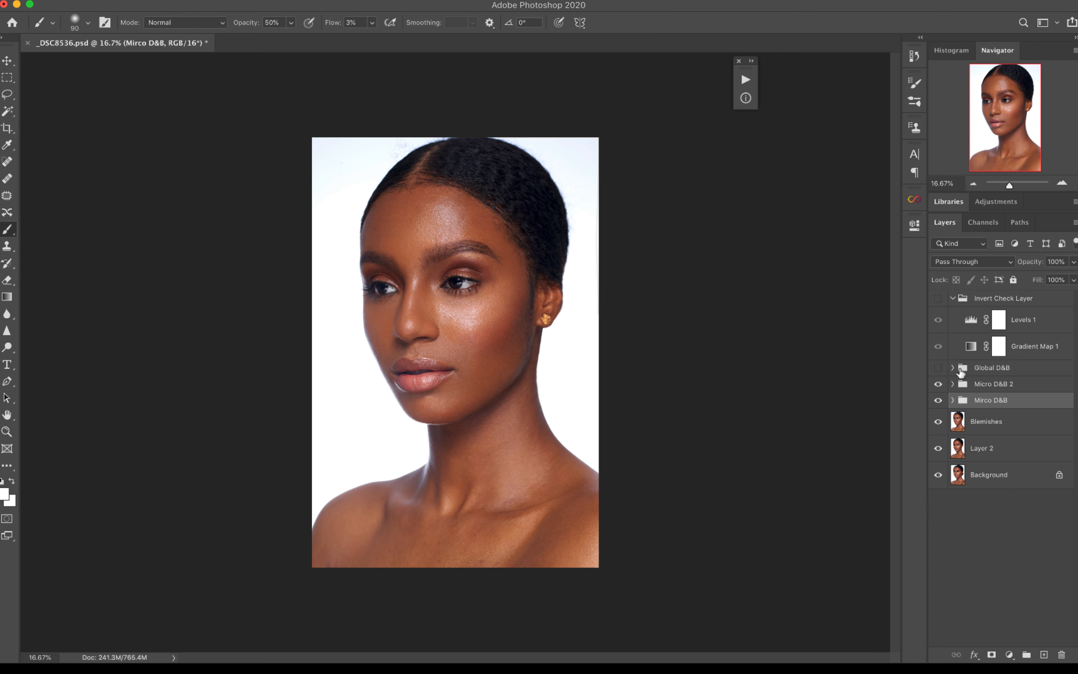
# Collapse the Invert Check Layer group and stamp all visible layers into a new layer above the Micro D&B 2 group
pyautogui.click(953, 298)
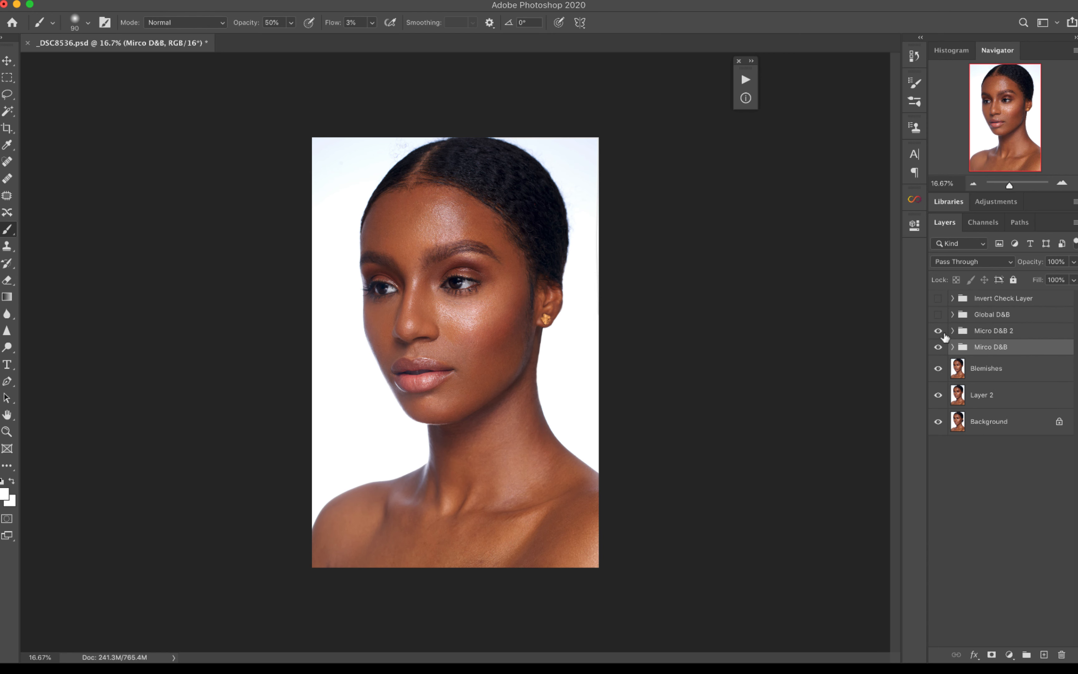
pyautogui.click(982, 332)
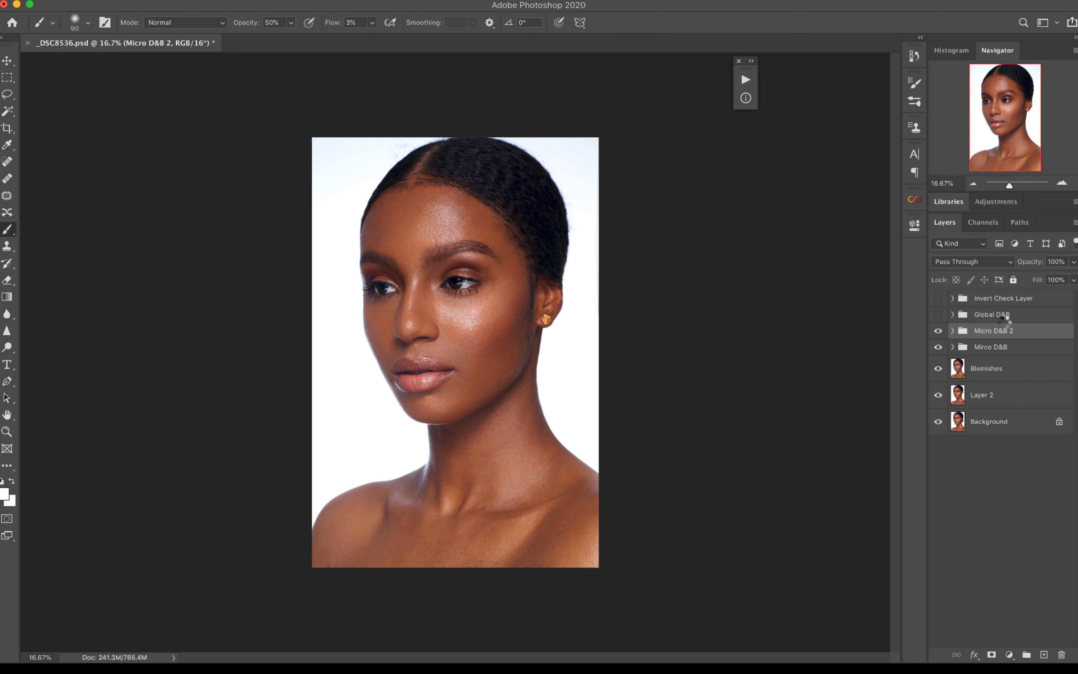
pyautogui.press('alt+shift+super+e')
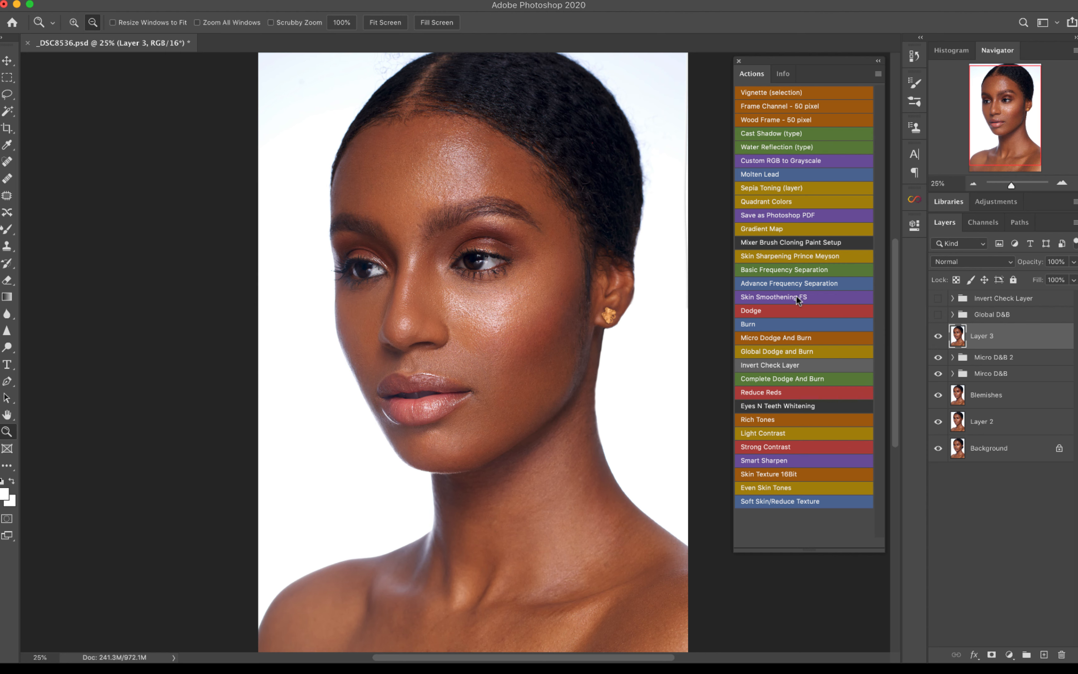
# Run the Basic Frequency Separation action on the stamped layer with a Gaussian Blur radius of 16.2 pixels for the low-frequency layer
pyautogui.click(768, 270)
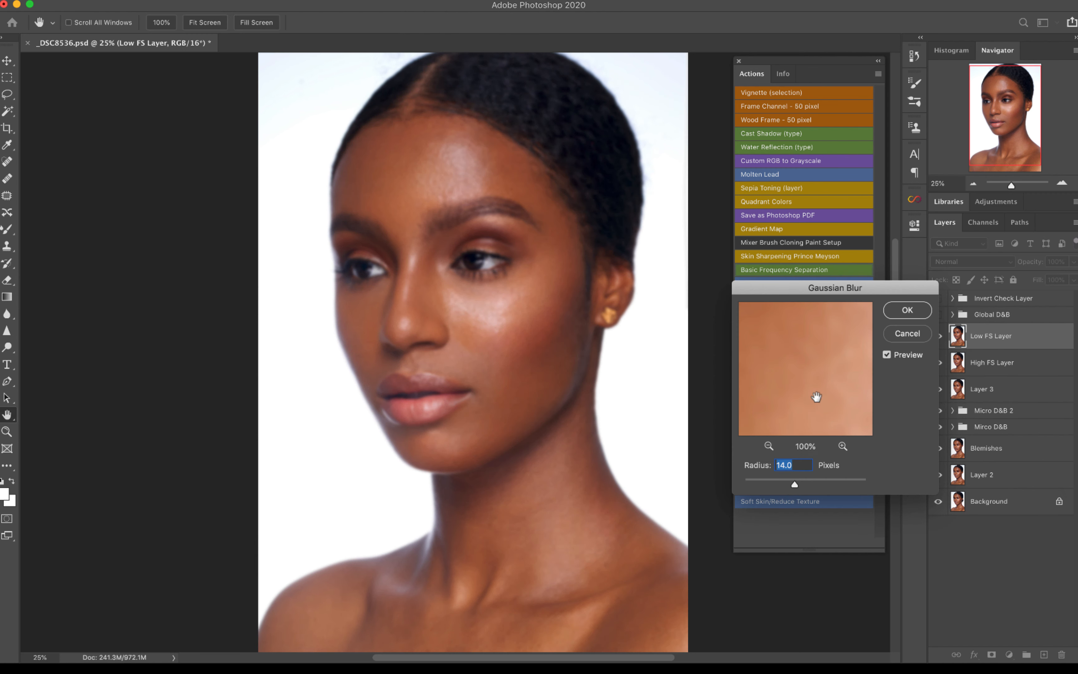
pyautogui.moveTo(796, 482); pyautogui.dragTo(795, 481)
pyautogui.click(907, 311)
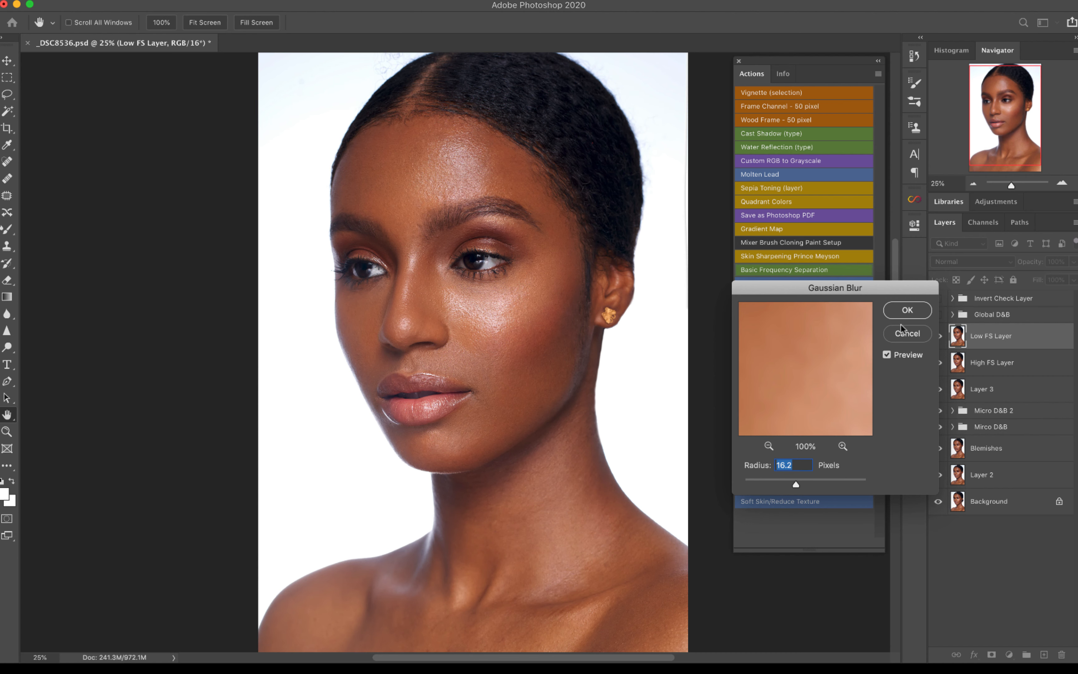
pyautogui.click(878, 60)
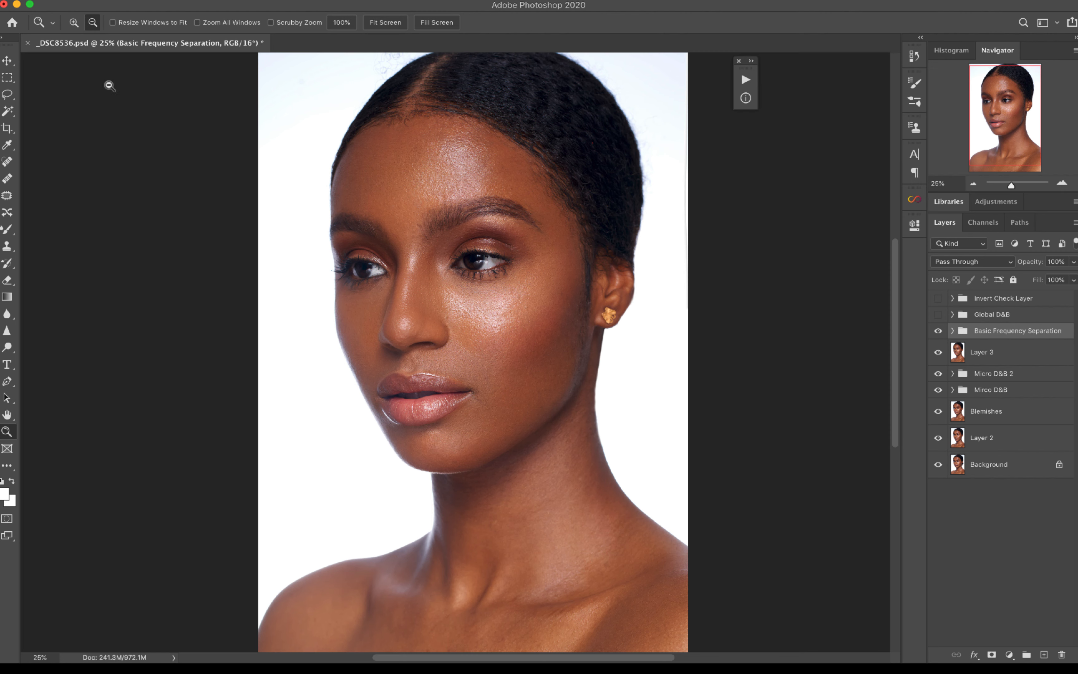
# Choose the Mixer Brush tool and select the Low FS Layer inside the Basic Frequency Separation group
pyautogui.click(6, 229)
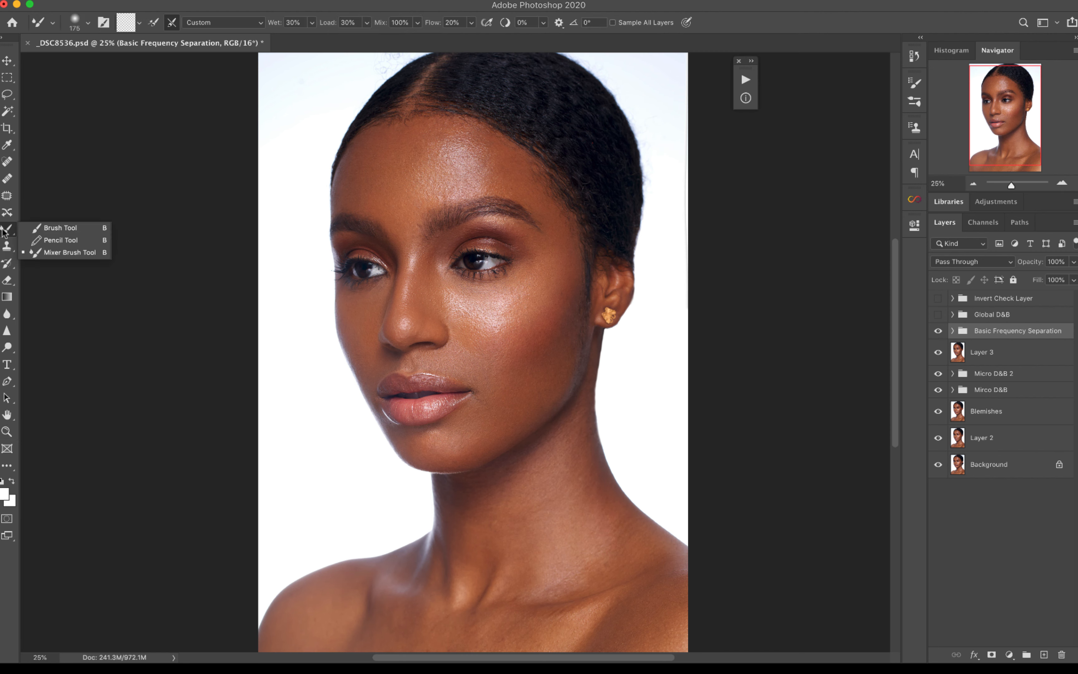
pyautogui.click(37, 252)
pyautogui.click(8, 228)
pyautogui.click(34, 260)
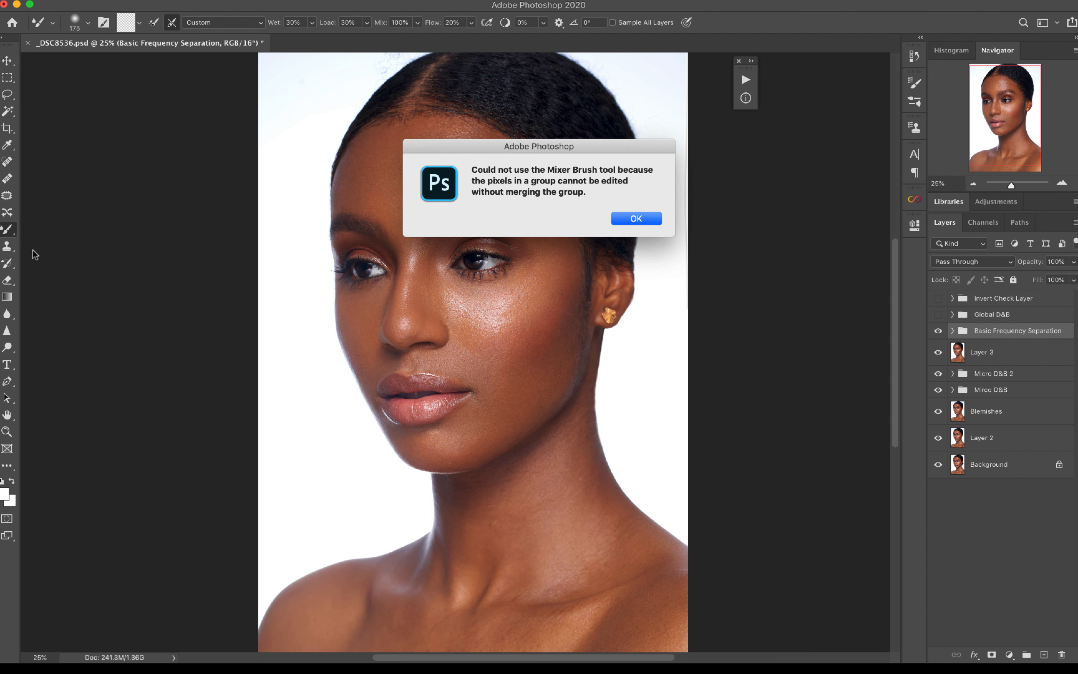
pyautogui.click(635, 218)
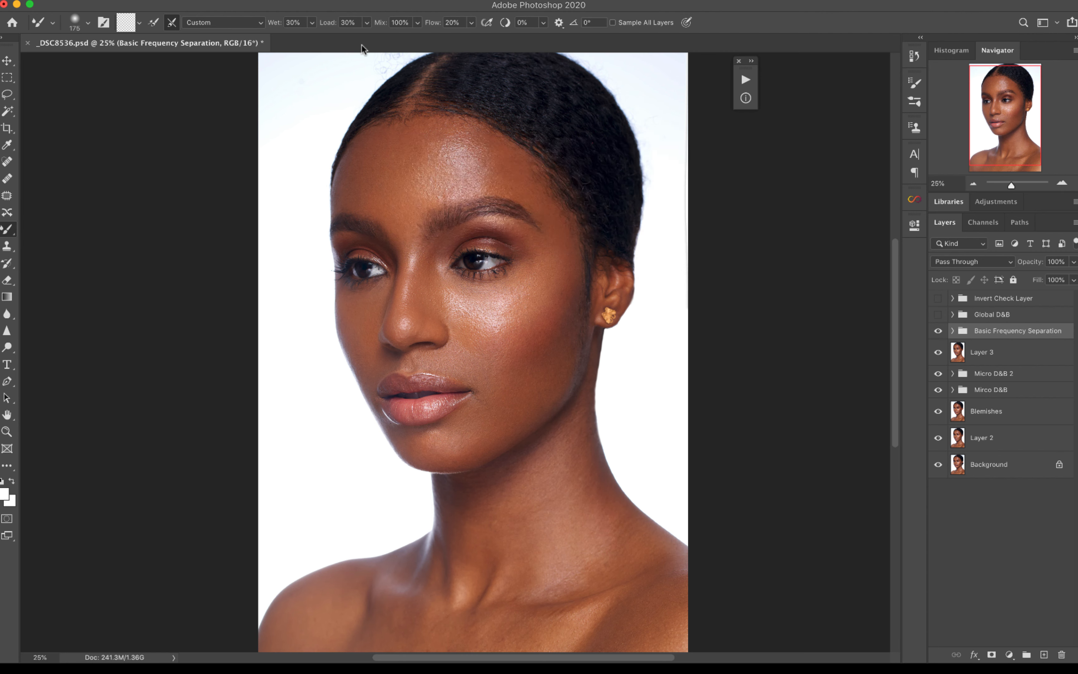
pyautogui.click(952, 330)
pyautogui.click(984, 379)
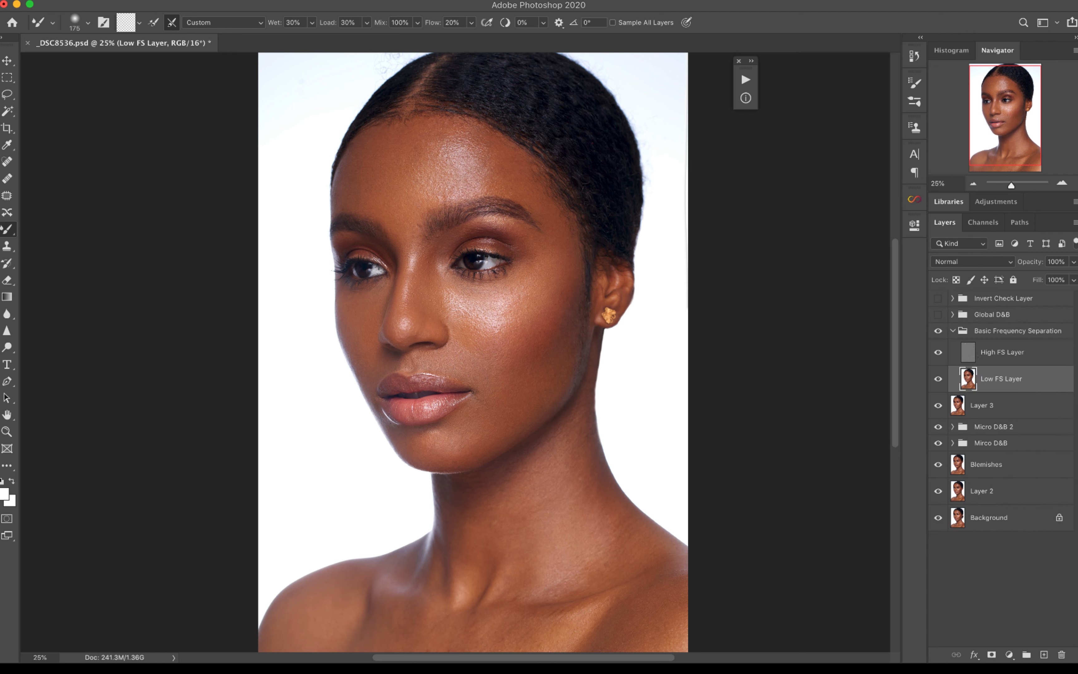
# Blend the tonal transitions of the face and neck on the Low FS Layer with the Mixer Brush, varying its size and ending at 300 px
pyautogui.press(']')
pyautogui.press(']')
pyautogui.press(']')
pyautogui.press(']')
pyautogui.press(']')
pyautogui.press(']')
pyautogui.press(']')
pyautogui.press('[')
pyautogui.press('[')
pyautogui.press(']')
pyautogui.press('[')
pyautogui.press('[')
pyautogui.press('[')
pyautogui.press('[')
pyautogui.press(']')
pyautogui.press(']')
pyautogui.press(']')
pyautogui.press('[')
pyautogui.press('[')
pyautogui.press('[')
pyautogui.press('[')
pyautogui.press(']')
pyautogui.press('[')
pyautogui.press(']')
pyautogui.press(']')
pyautogui.press('[')
pyautogui.press('[')
pyautogui.press('[')
pyautogui.press(']')
pyautogui.press('[')
pyautogui.press('[')
pyautogui.press(']')
pyautogui.press(']')
pyautogui.press(']')
pyautogui.press('[')
pyautogui.press(']')
pyautogui.press(']')
pyautogui.press(']')
pyautogui.press('[')
pyautogui.press('[')
pyautogui.press('[')
pyautogui.press('[')
pyautogui.press('[')
pyautogui.press('[')
pyautogui.press(']')
pyautogui.press(']')
pyautogui.press('[')
pyautogui.press('[')
pyautogui.press('[')
pyautogui.press(']')
pyautogui.press('[')
pyautogui.press('[')
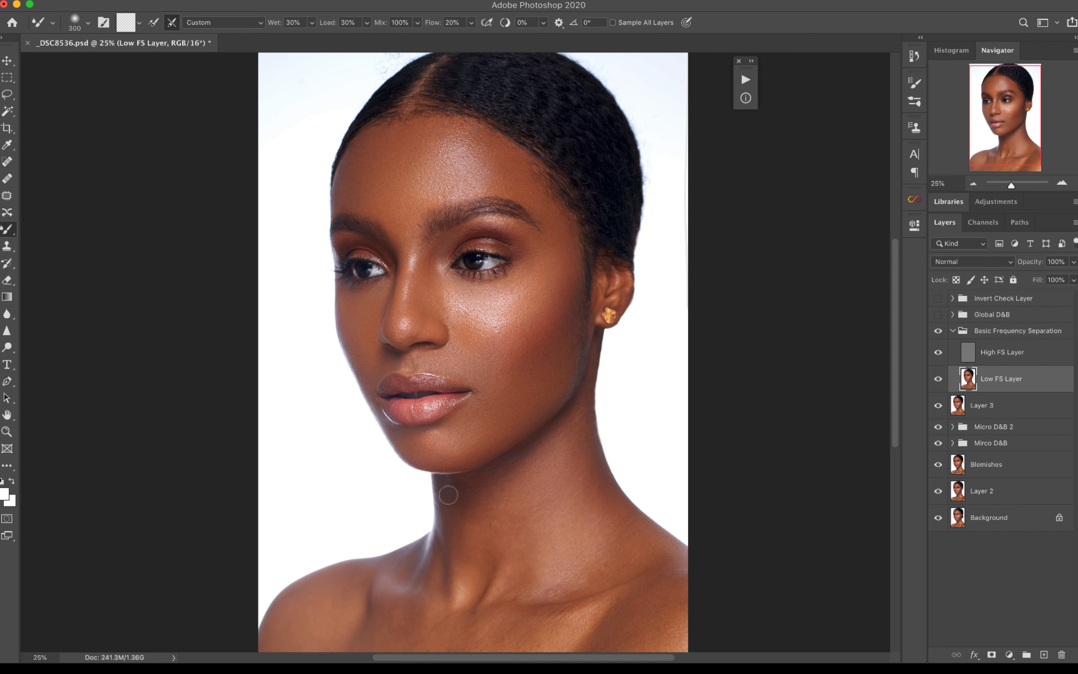